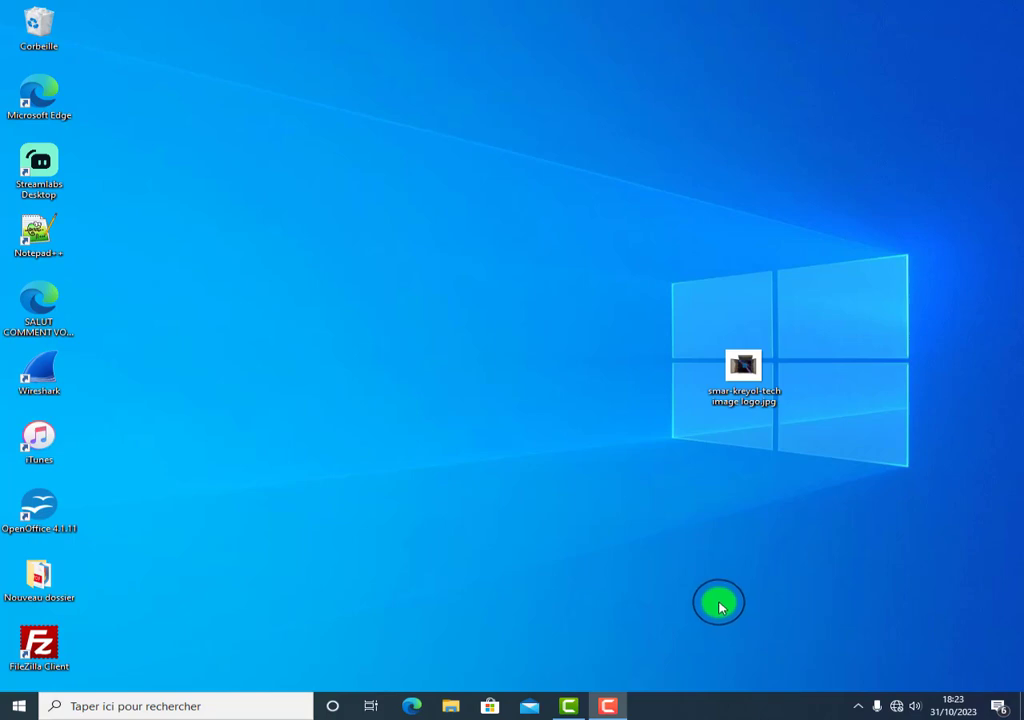
left_click(18, 706)
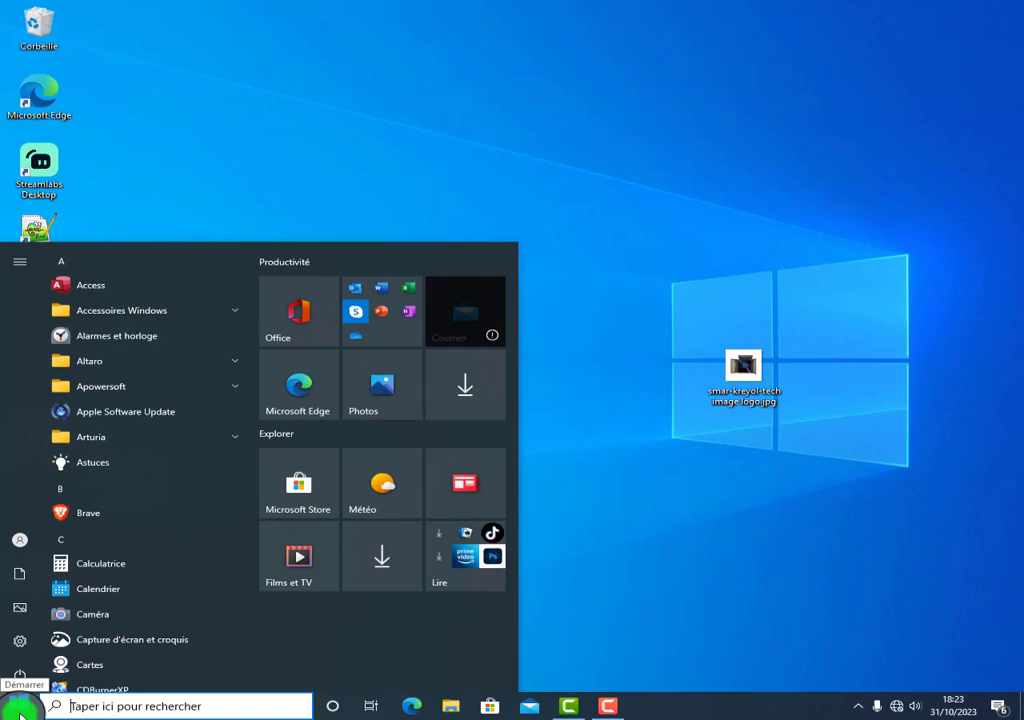
left_click(24, 680)
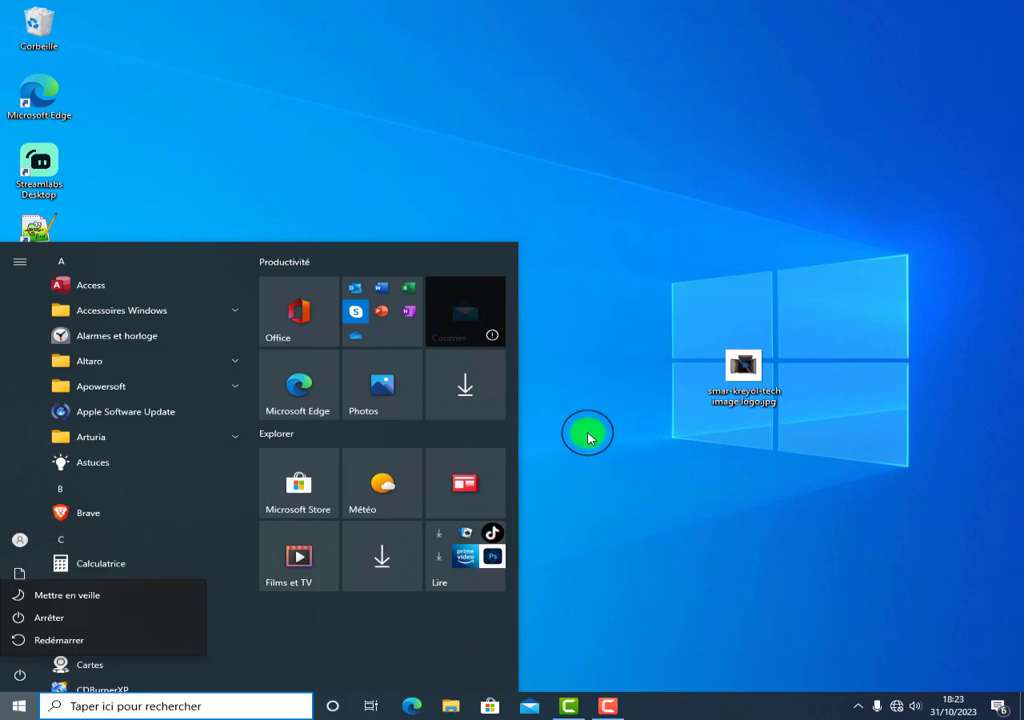
key("Escape")
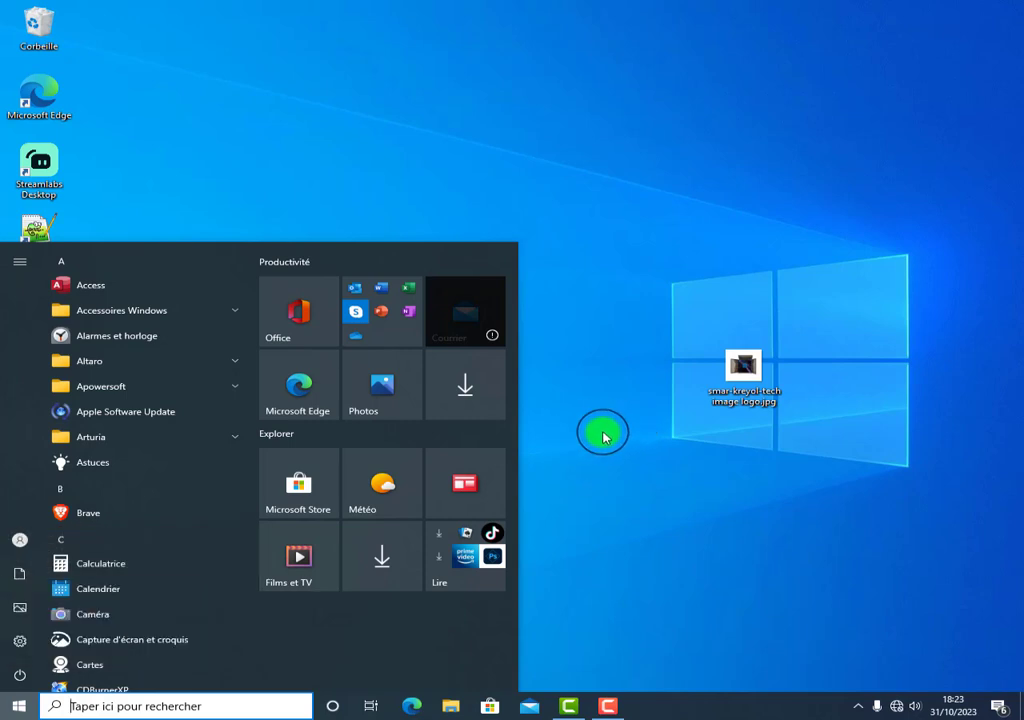
left_click(650, 345)
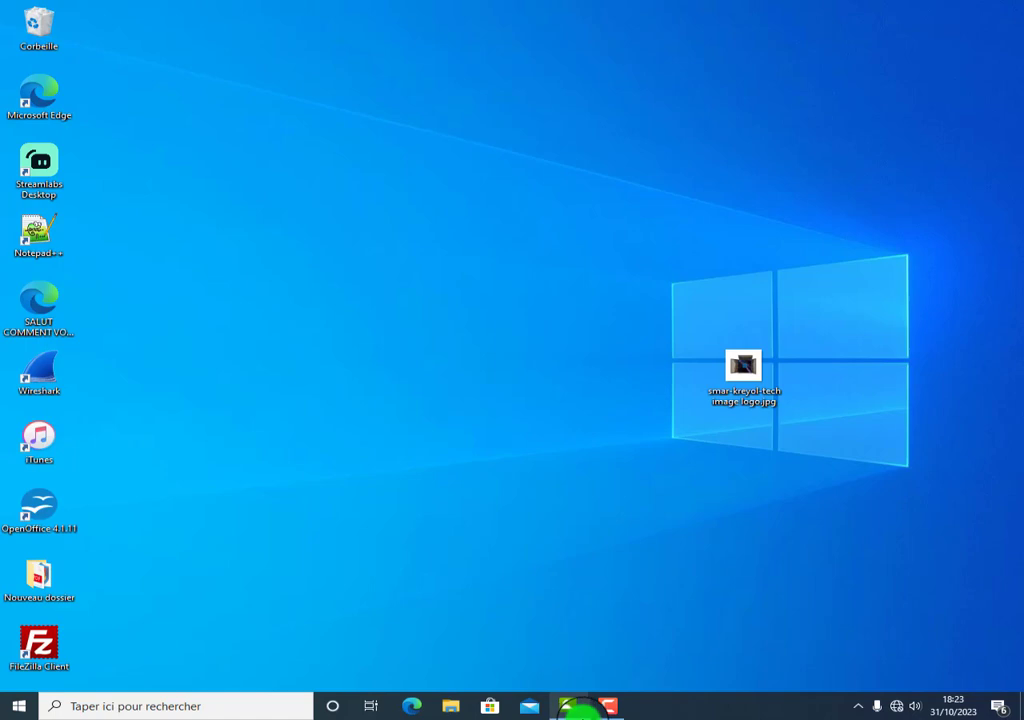
Step: Search Windows for "cl" and open the Clavier visuel on-screen keyboard
left_click(213, 704)
type("cl")
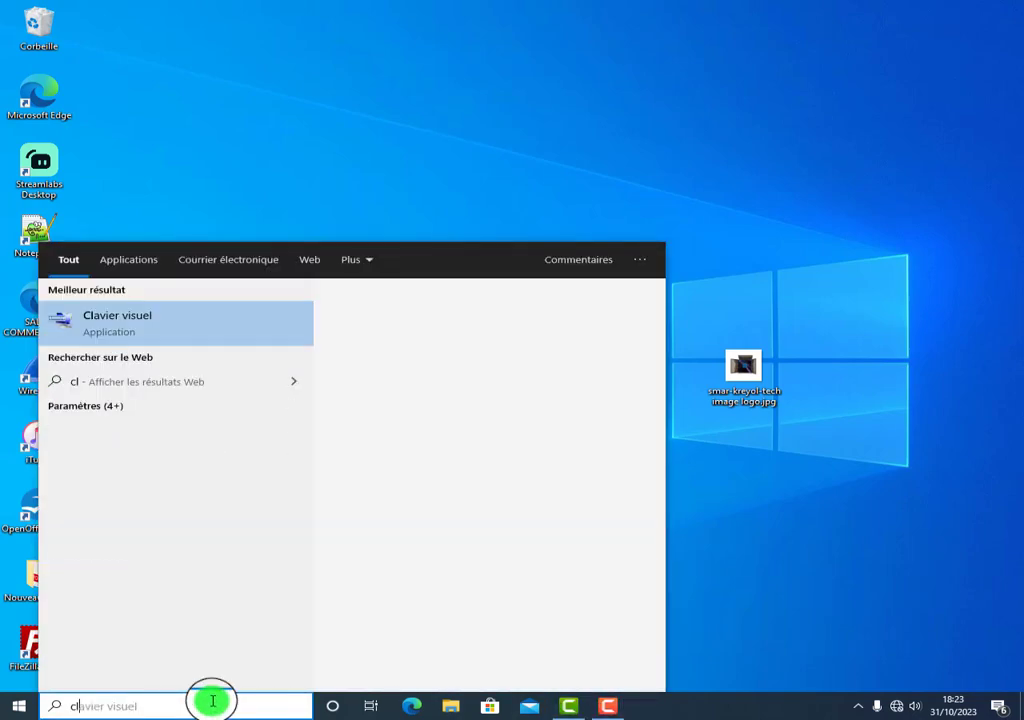
left_click(148, 320)
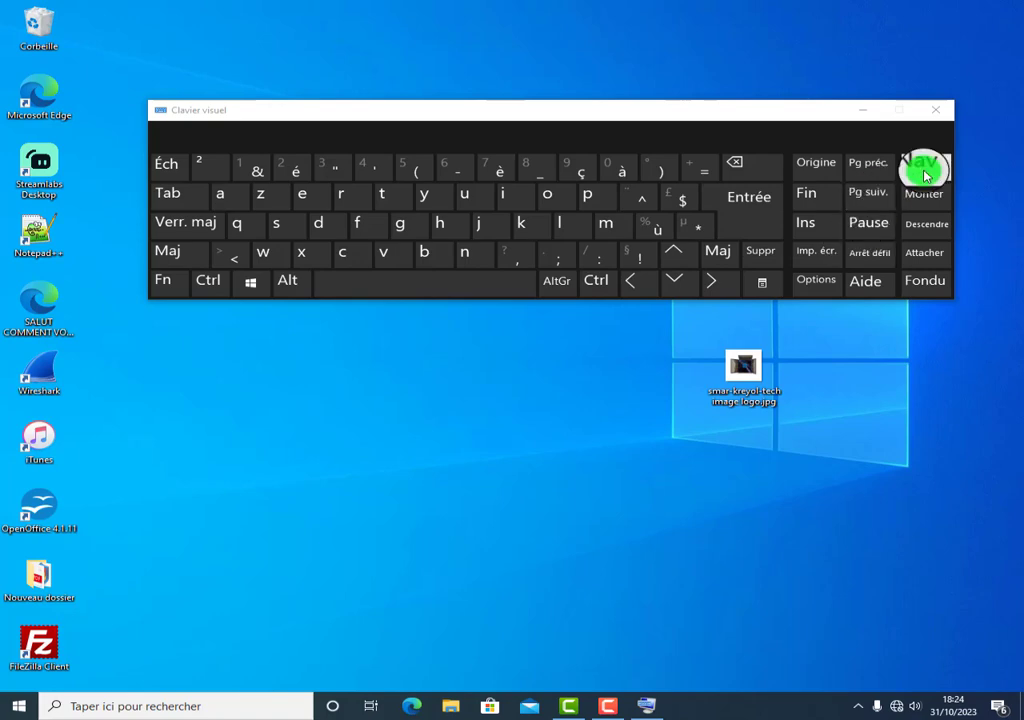
Step: Bring up the system's À propos de page using the on-screen keyboard, and enlarge the keyboard window vertically
left_click(860, 224)
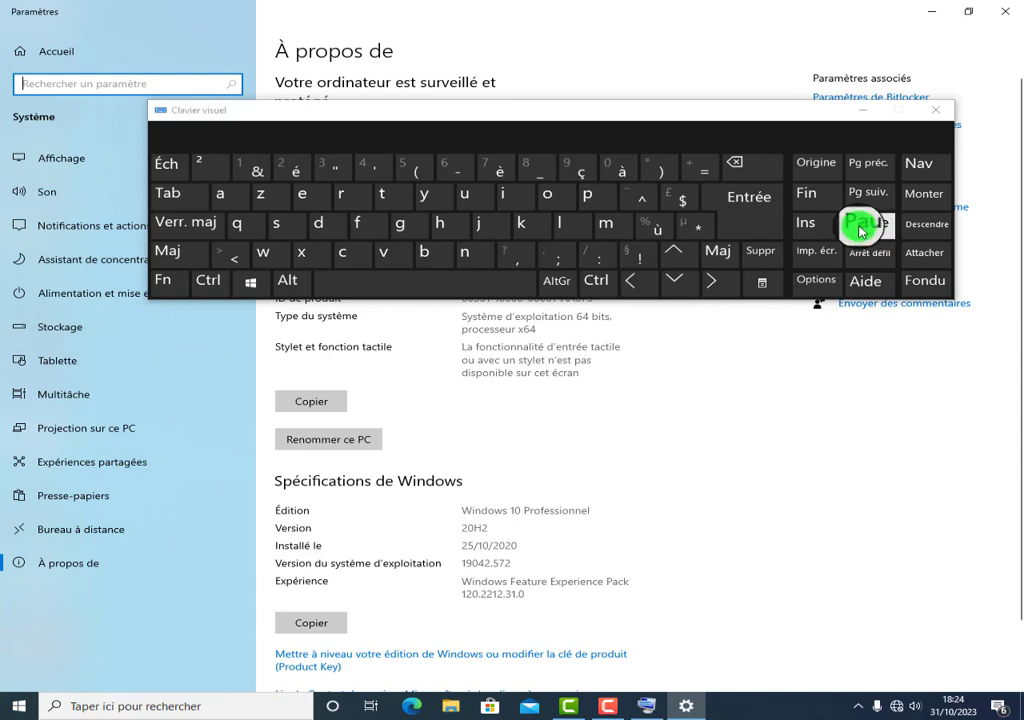
left_click_drag(800, 299, 777, 625)
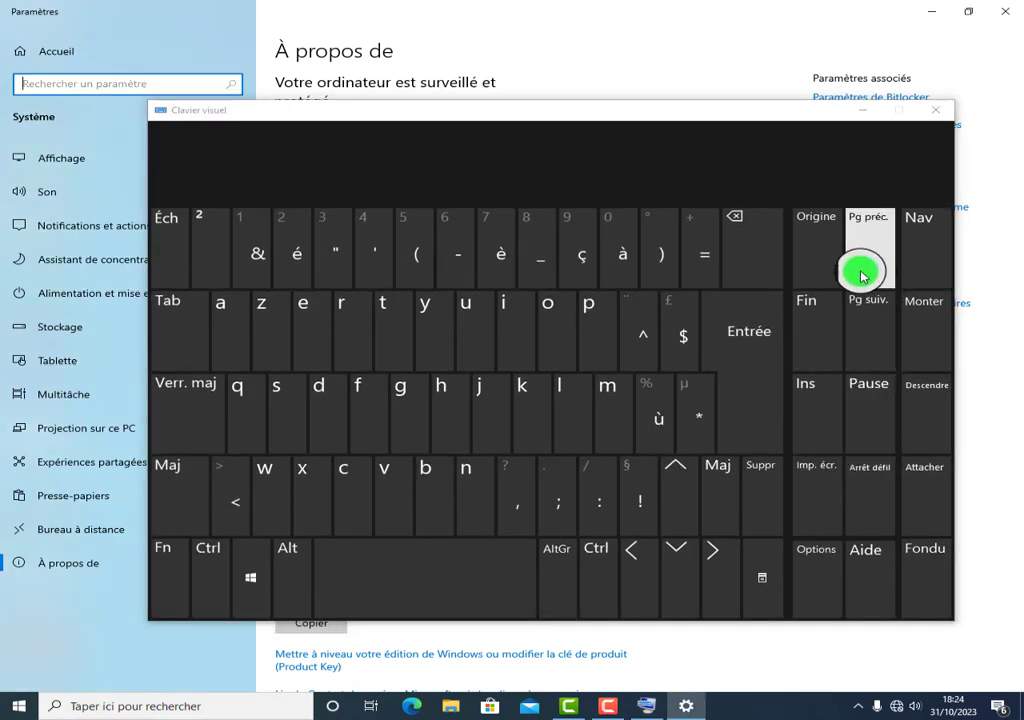
Step: Save a full-screen screenshot using the on-screen keyboard's Windows and Imp. écr. combination, and minimize the keyboard
left_click(818, 480)
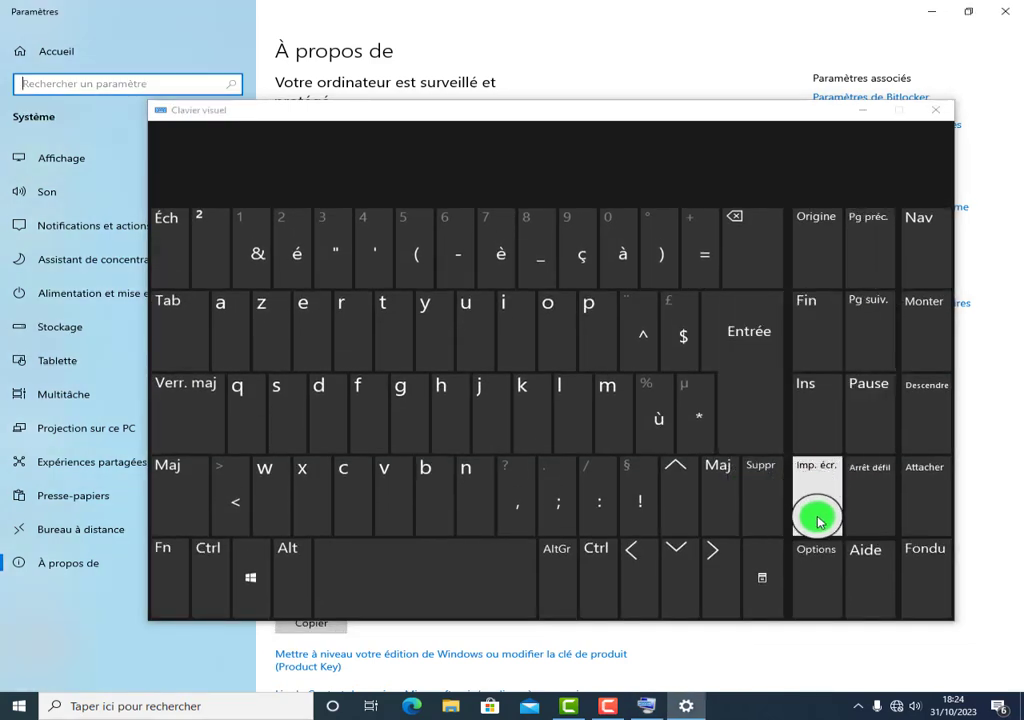
key("super")
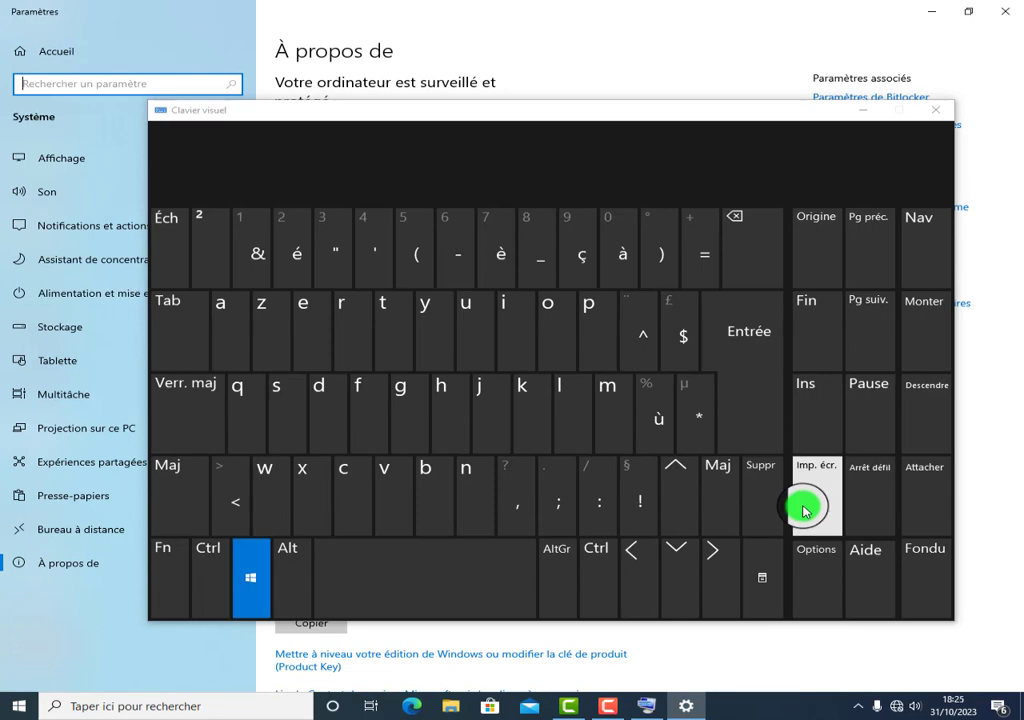
left_click(805, 510)
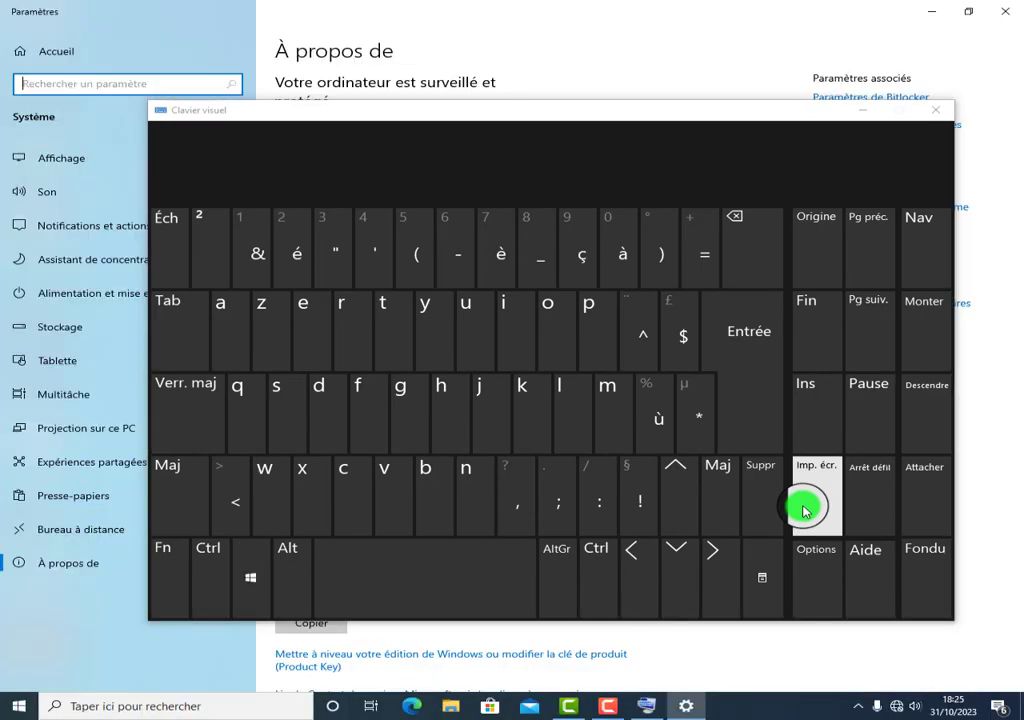
left_click(861, 108)
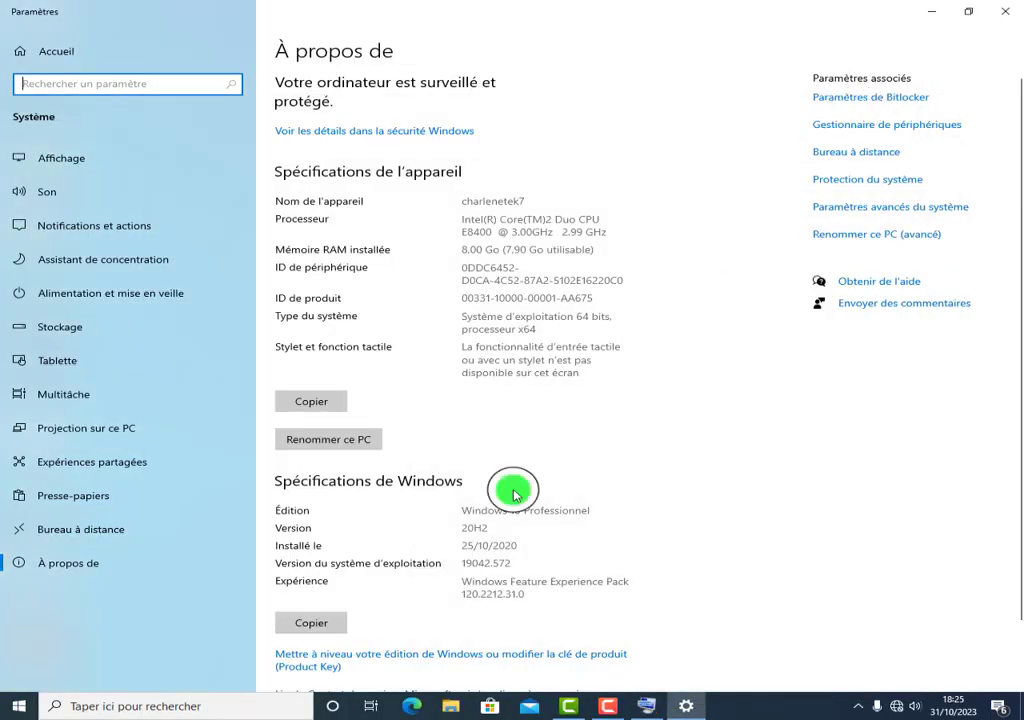
Step: Open the Captures d'écran folder inside Images and view Capture d'écran (26).png at full size
left_click(450, 706)
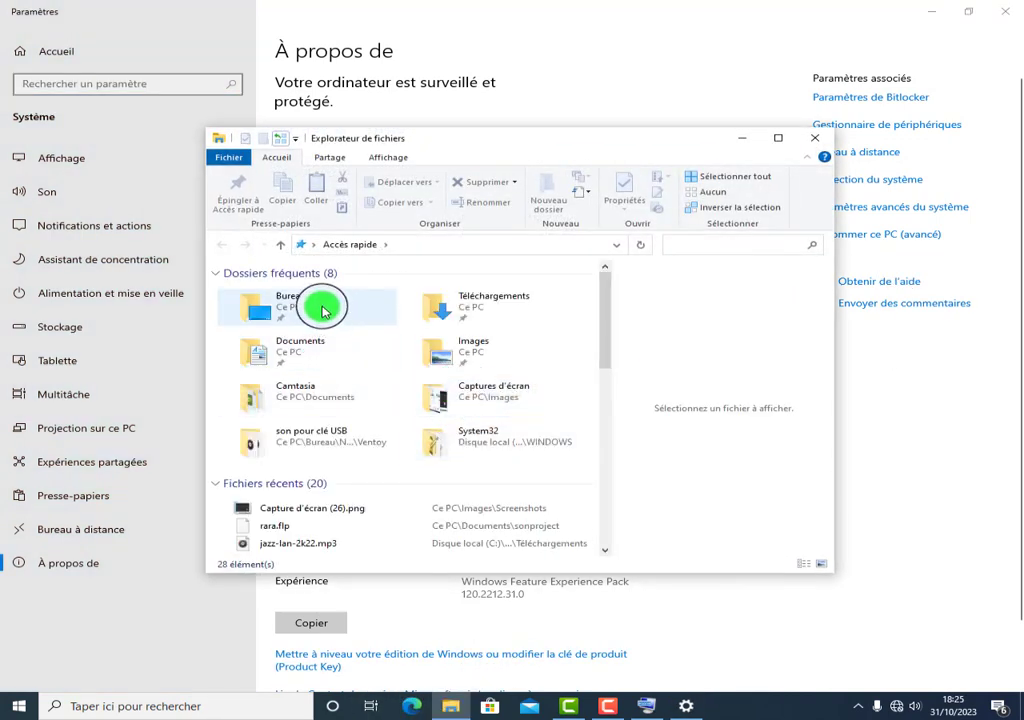
scroll(346, 385, "down", 1)
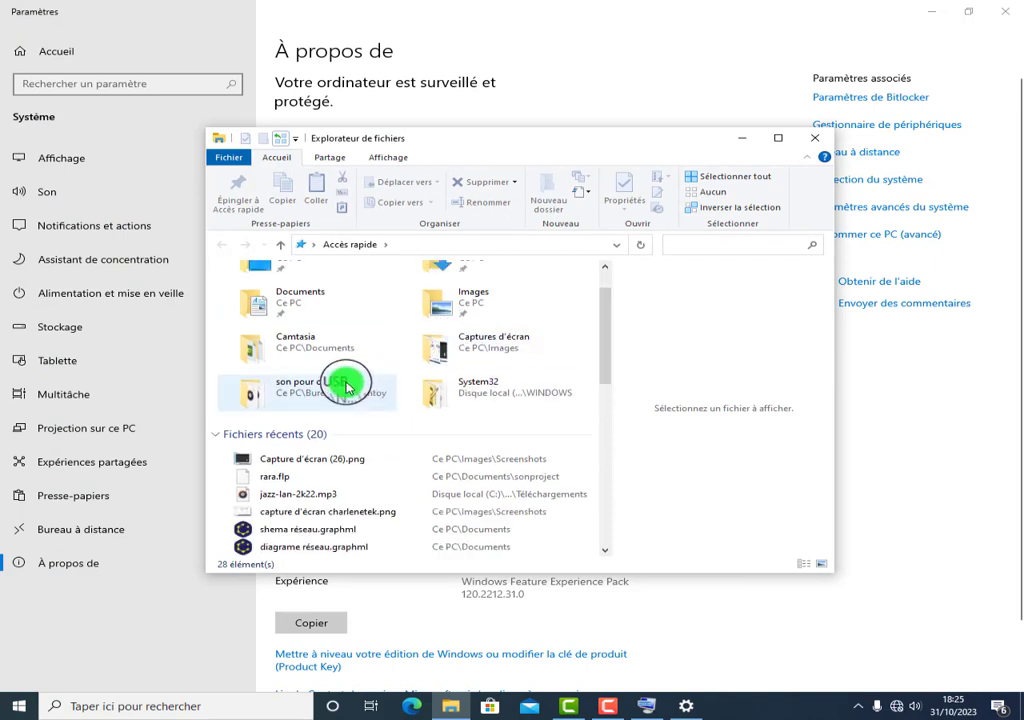
double_click(306, 297)
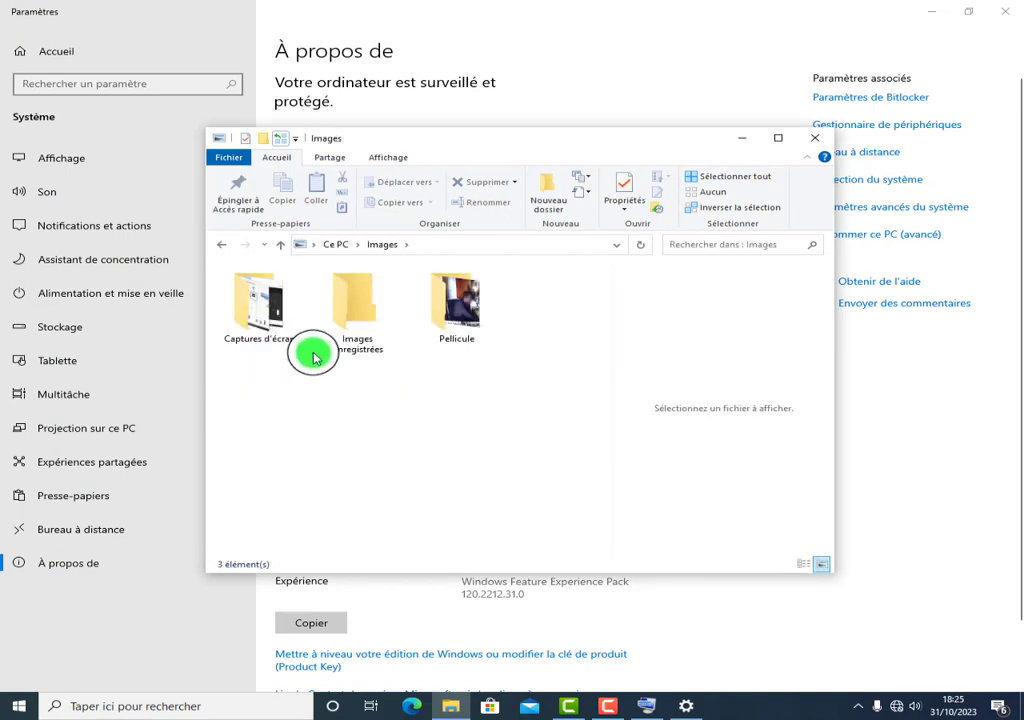
double_click(274, 297)
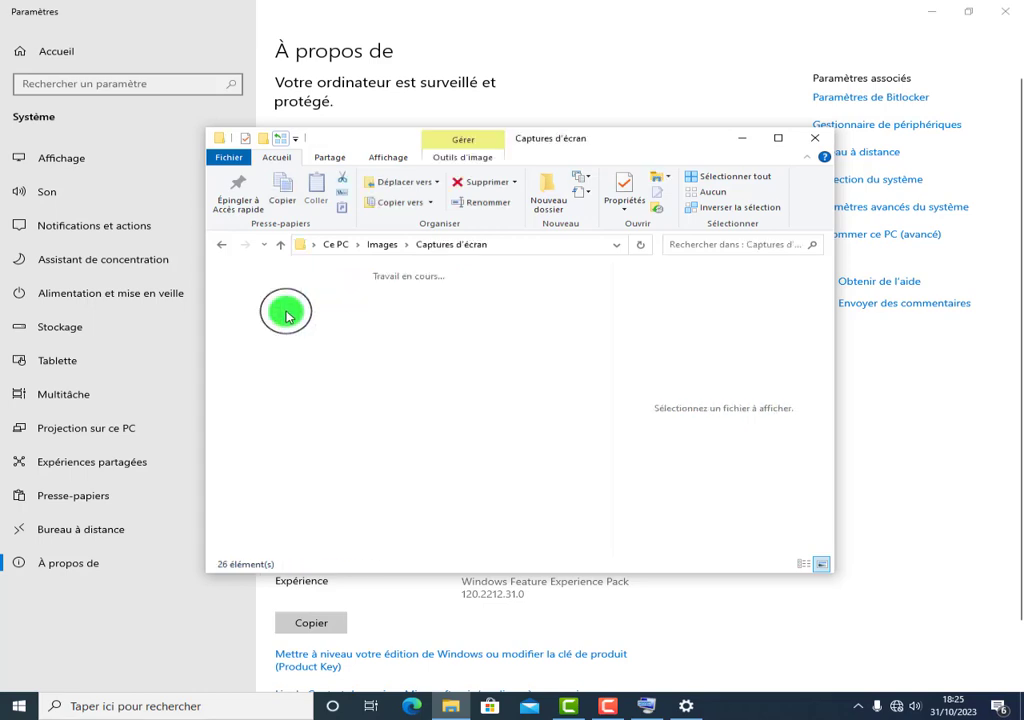
scroll(403, 445, "down", 3)
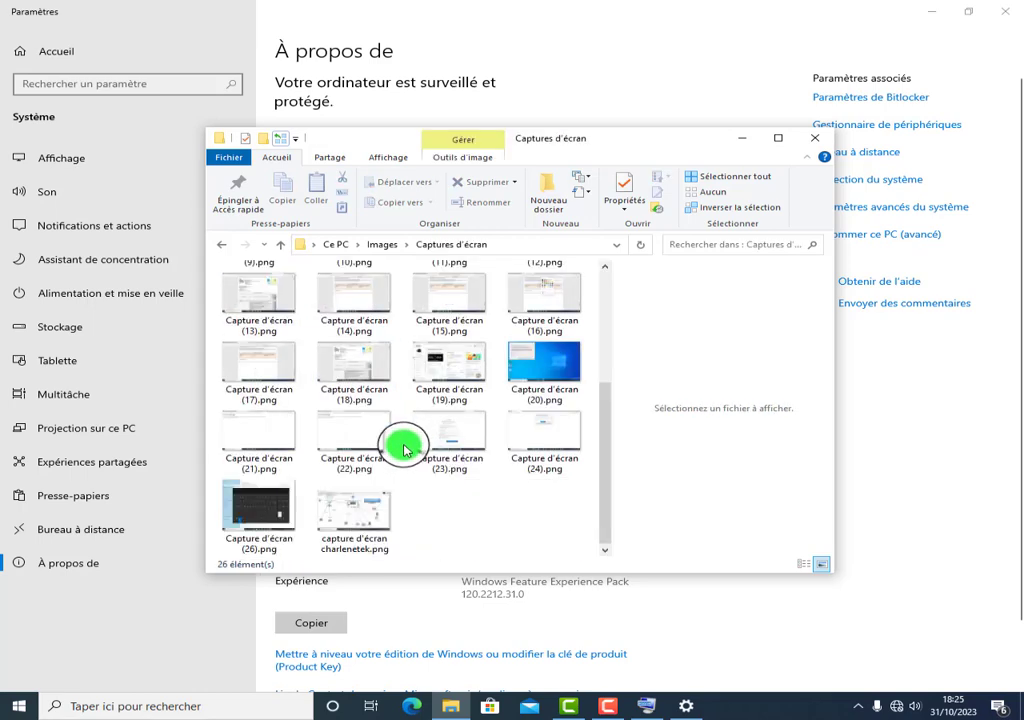
left_click(262, 505)
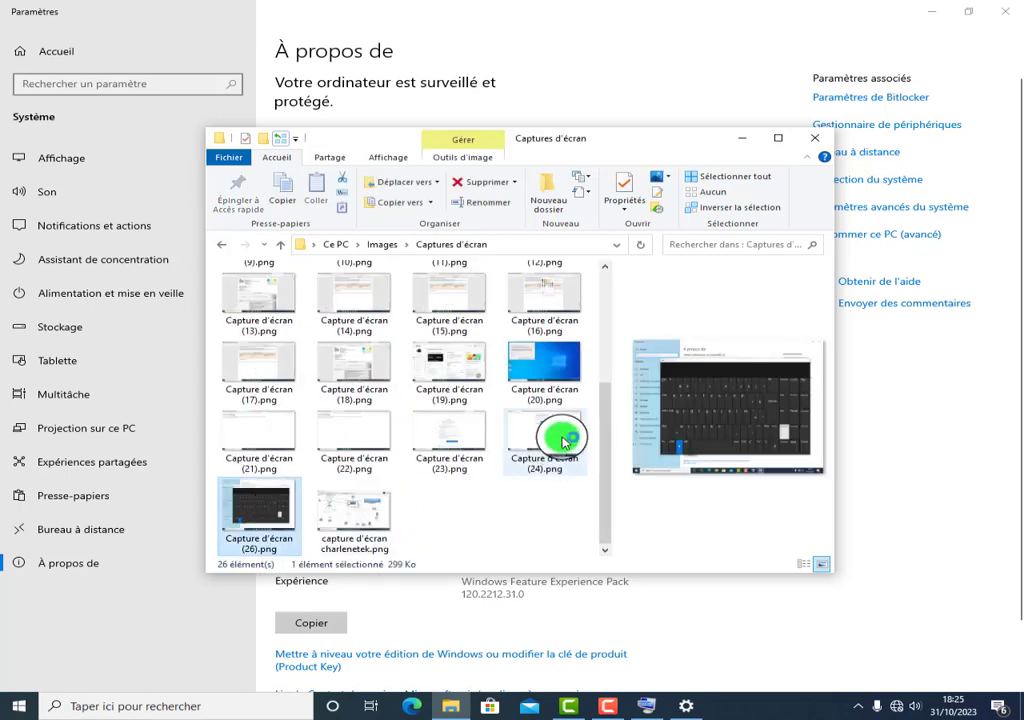
double_click(698, 424)
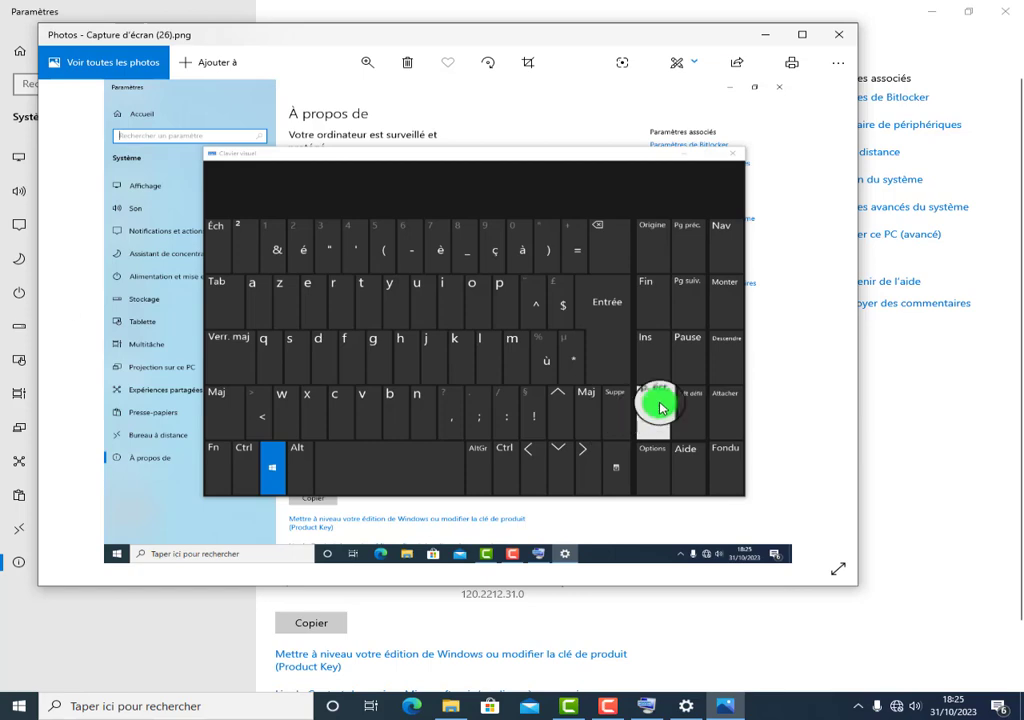
Step: Clear the desktop by minimizing the screenshot viewer and on-screen keyboard and closing the folder and Settings windows
left_click(768, 35)
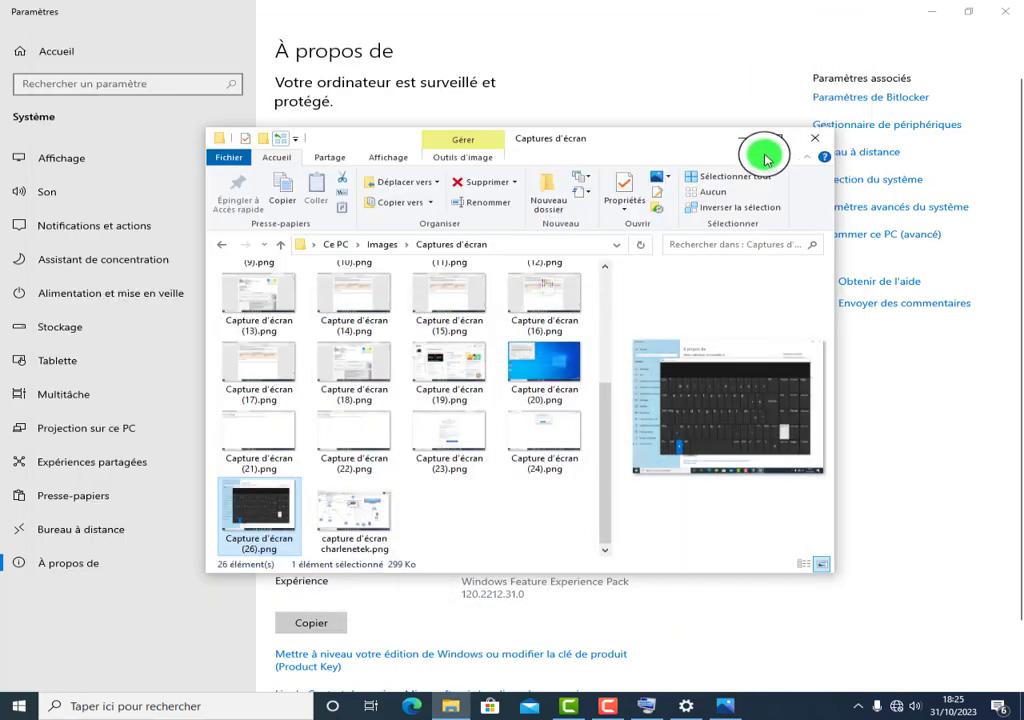
left_click(812, 137)
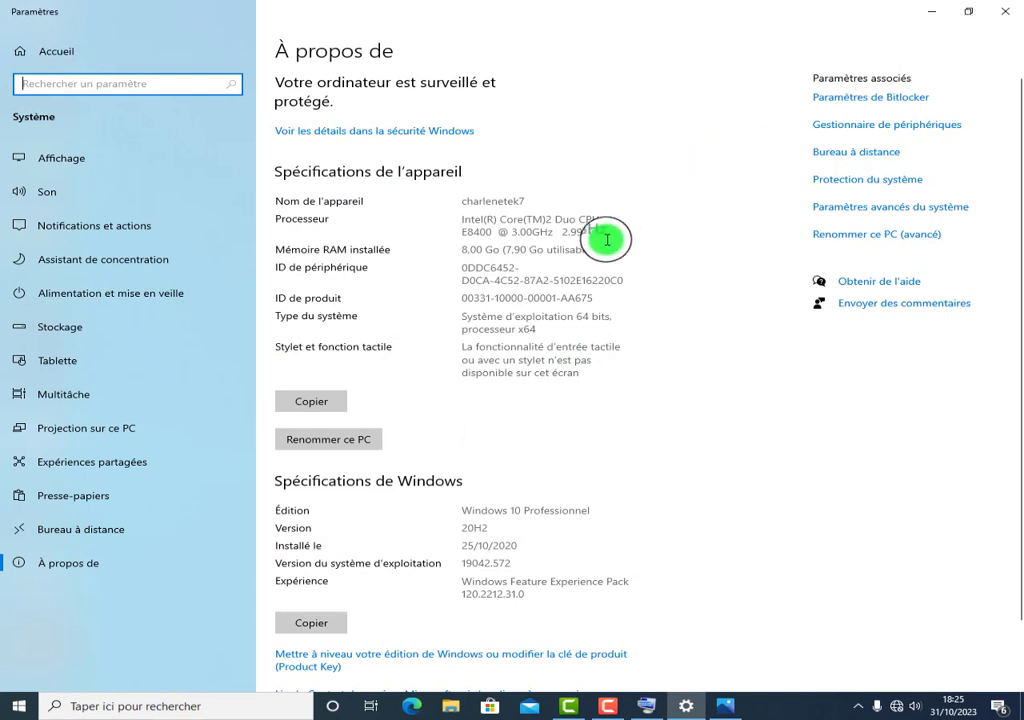
key("ctrl+super+o")
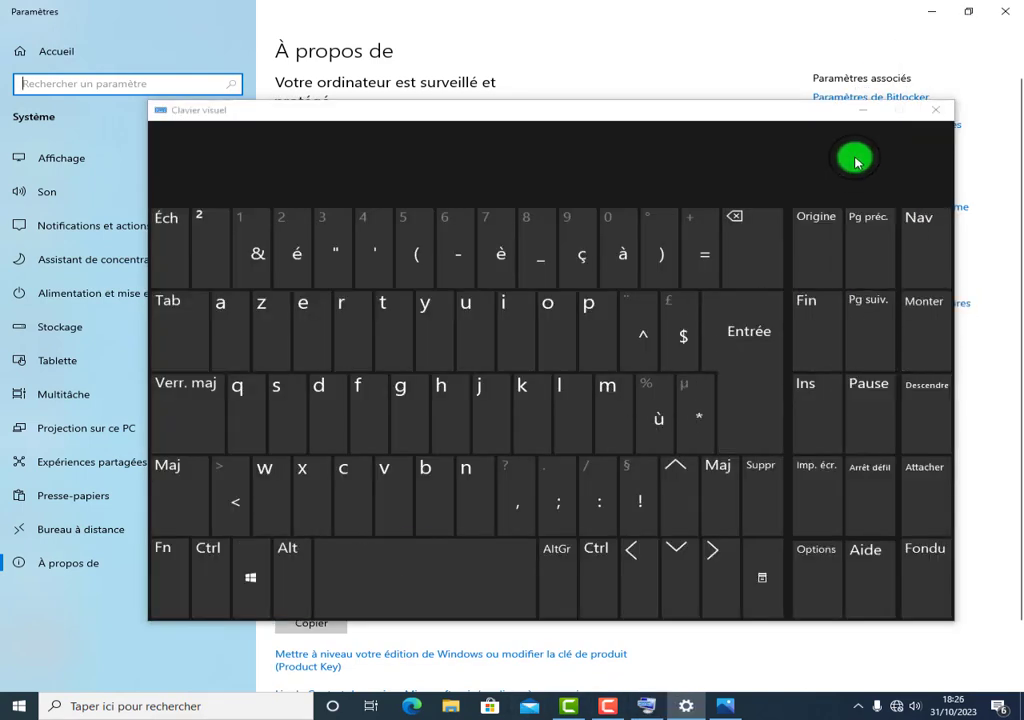
left_click(858, 107)
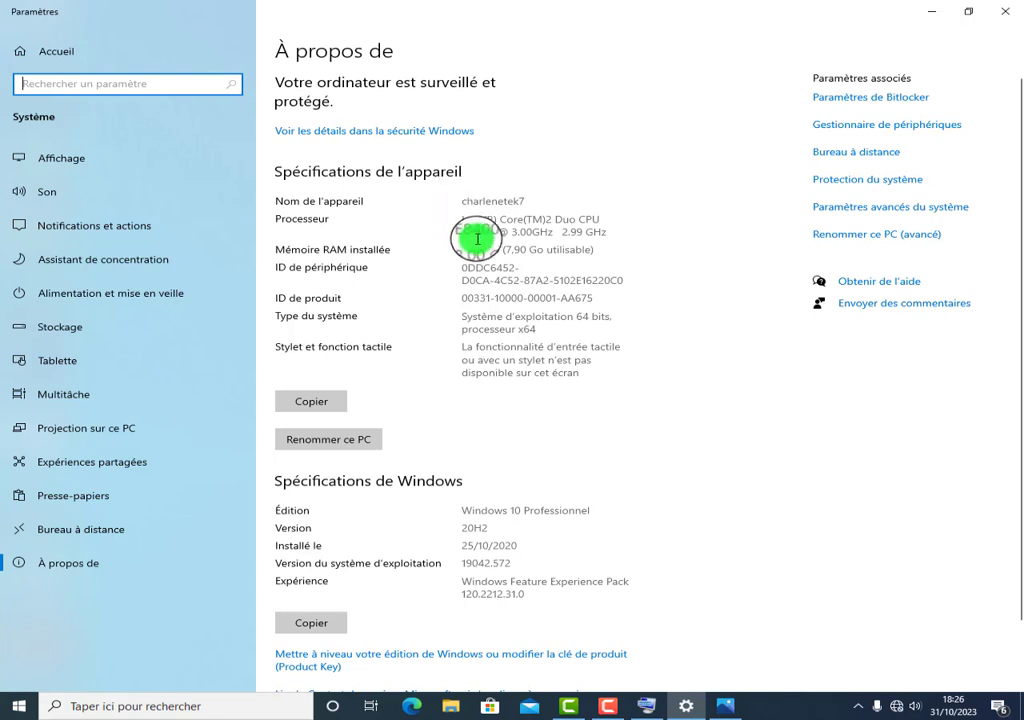
left_click(1003, 18)
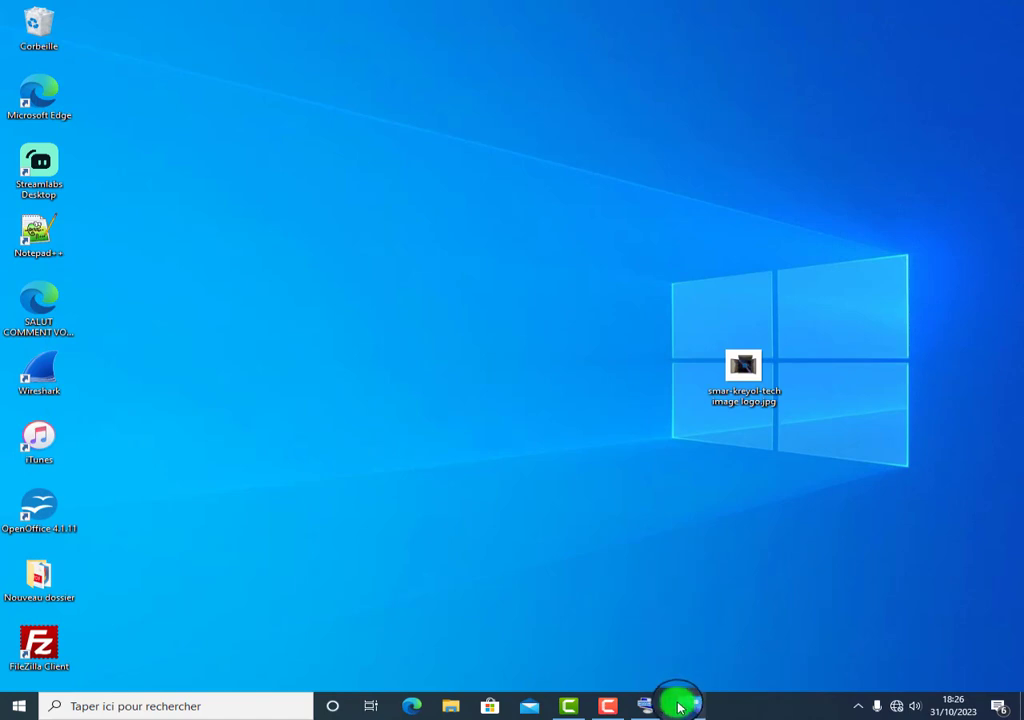
Step: Search Windows for "captur", open Outil Capture d'écran, and move its window toward the upper middle of the desktop
left_click(121, 706)
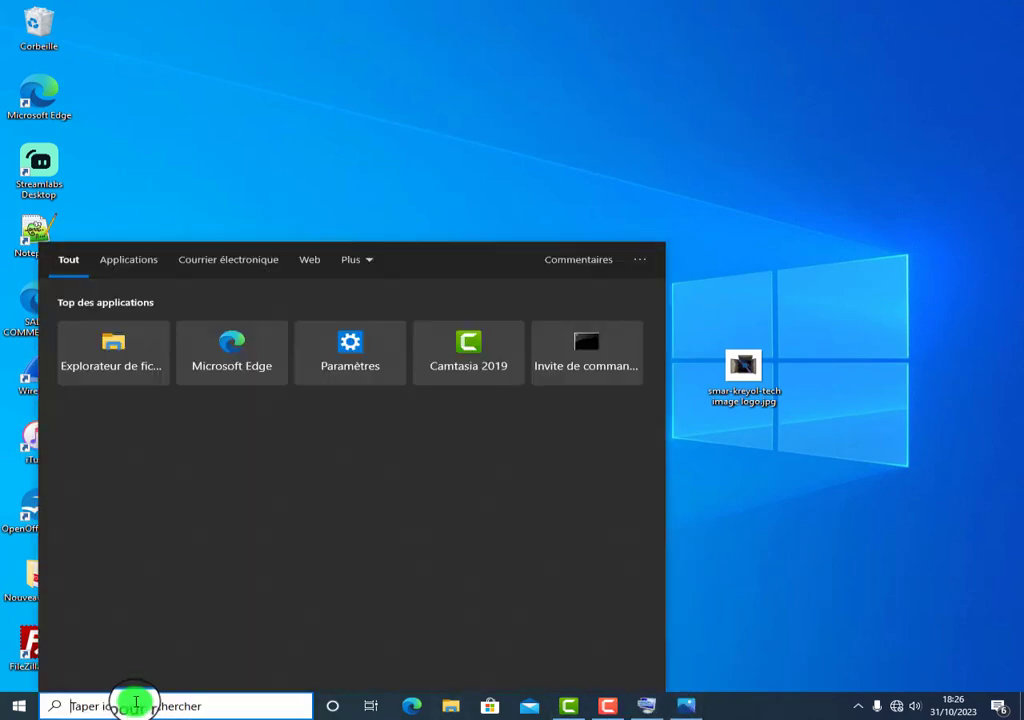
type("captur")
left_click(127, 332)
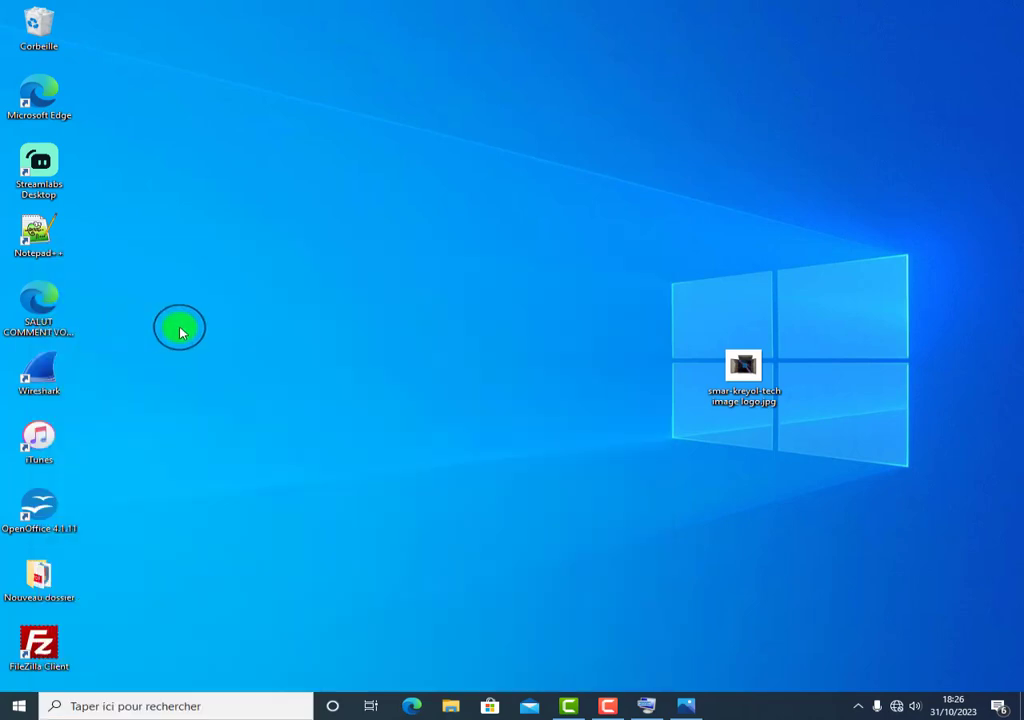
left_click_drag(565, 144, 509, 122)
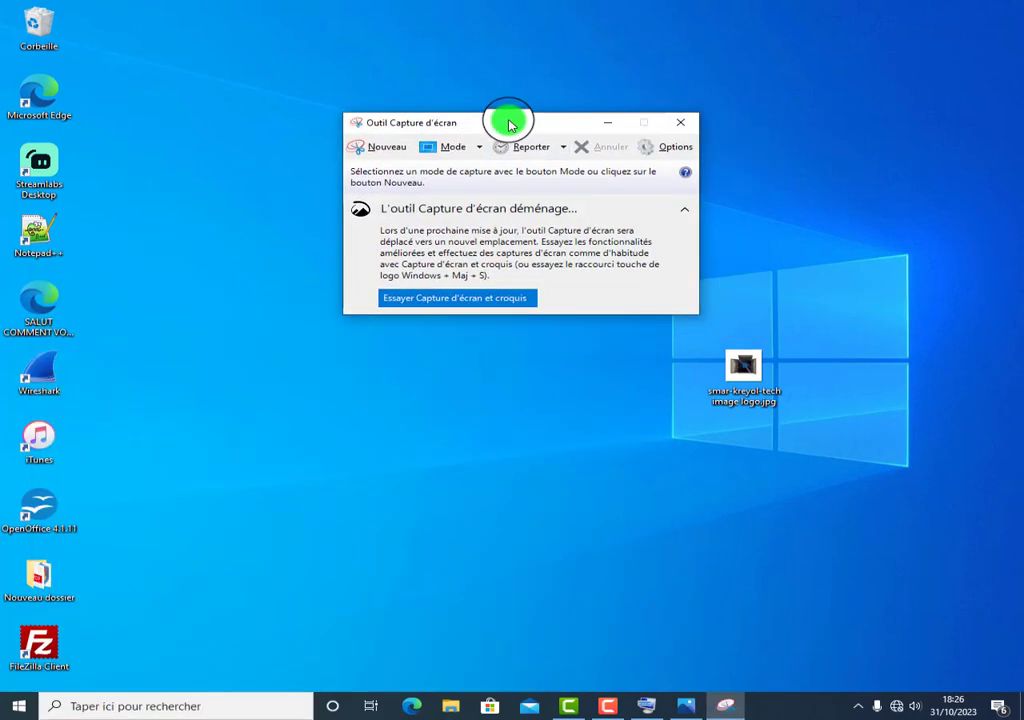
Step: Take a new rectangular capture covering nearly the whole desktop including the taskbar, and look over the resulting image
left_click(482, 305)
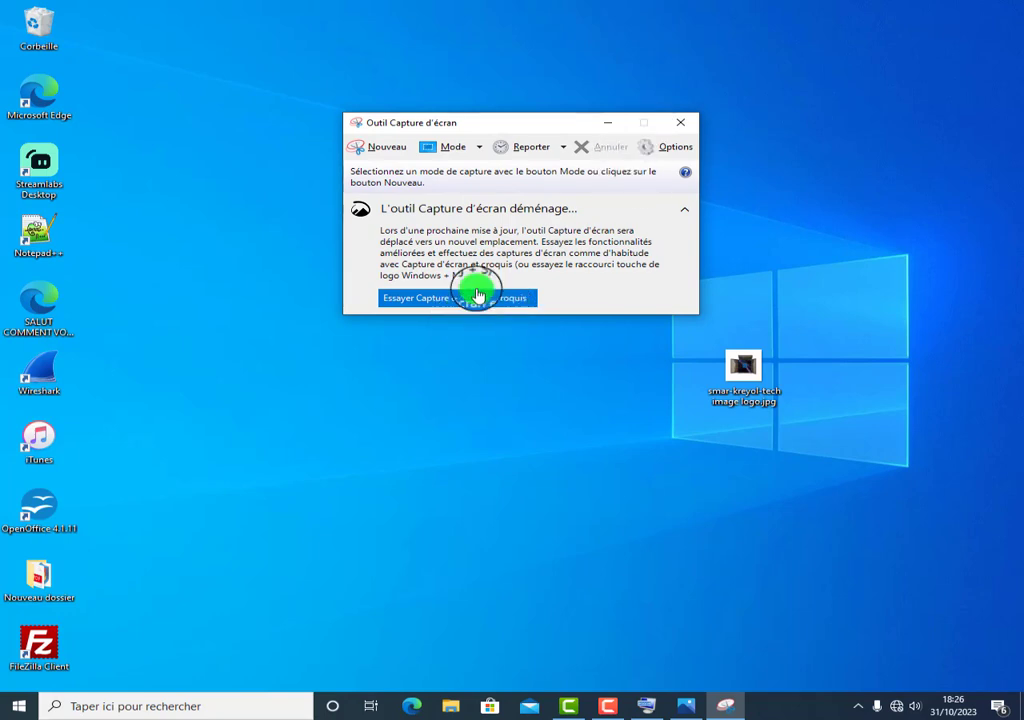
left_click(390, 151)
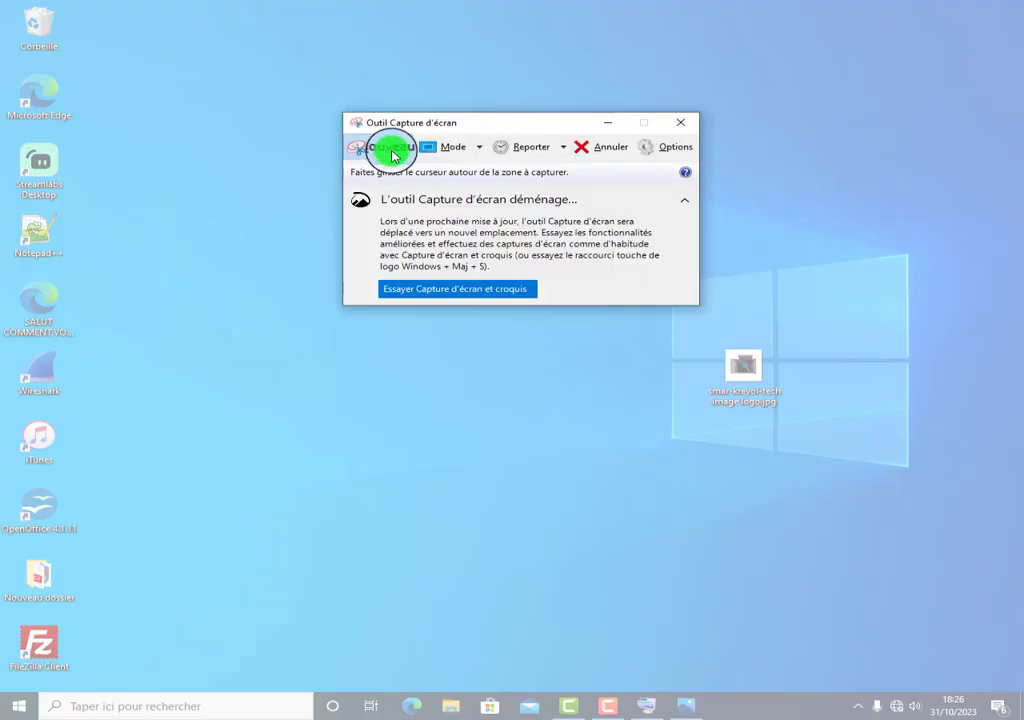
left_click_drag(344, 121, 344, 121)
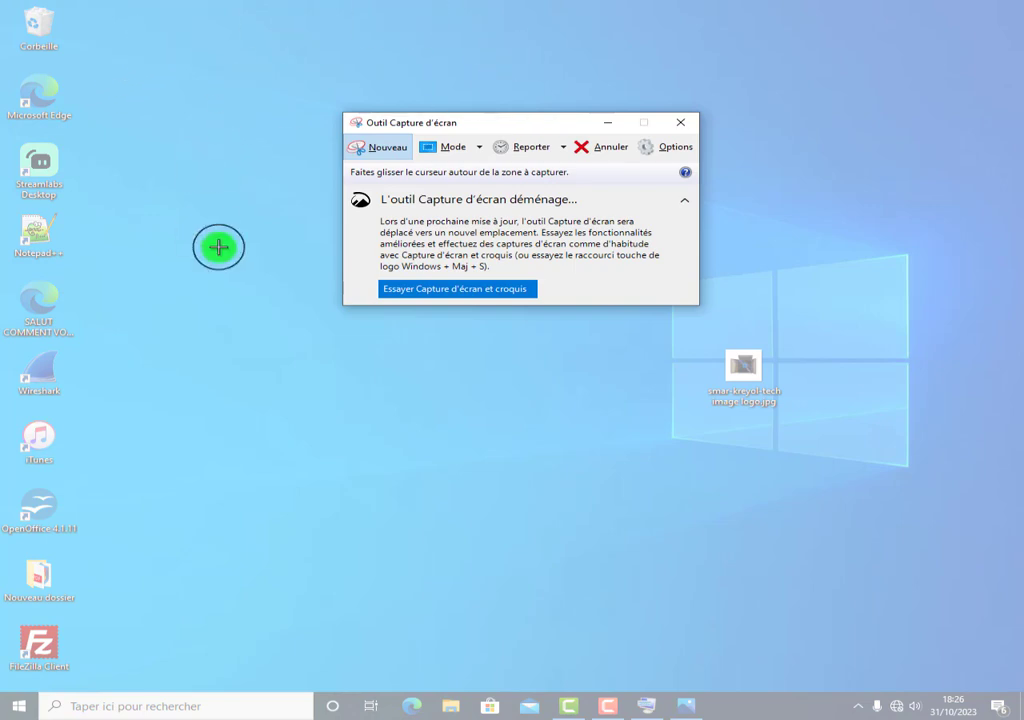
left_click_drag(17, 8, 1018, 712)
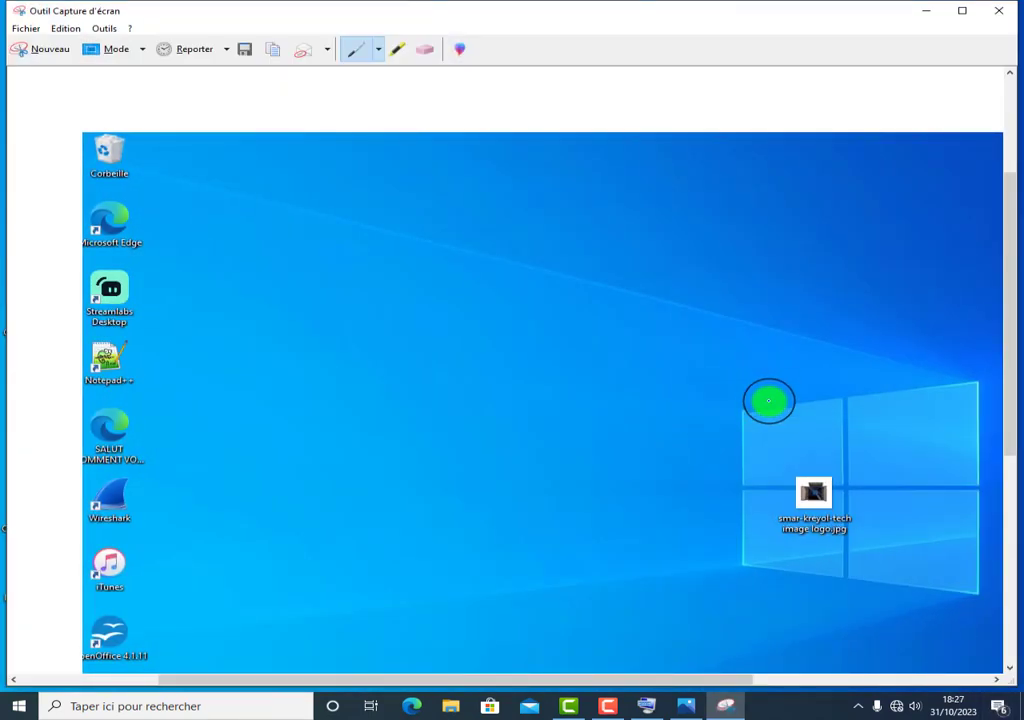
scroll(800, 476, "down", 2)
scroll(800, 476, "down", 5)
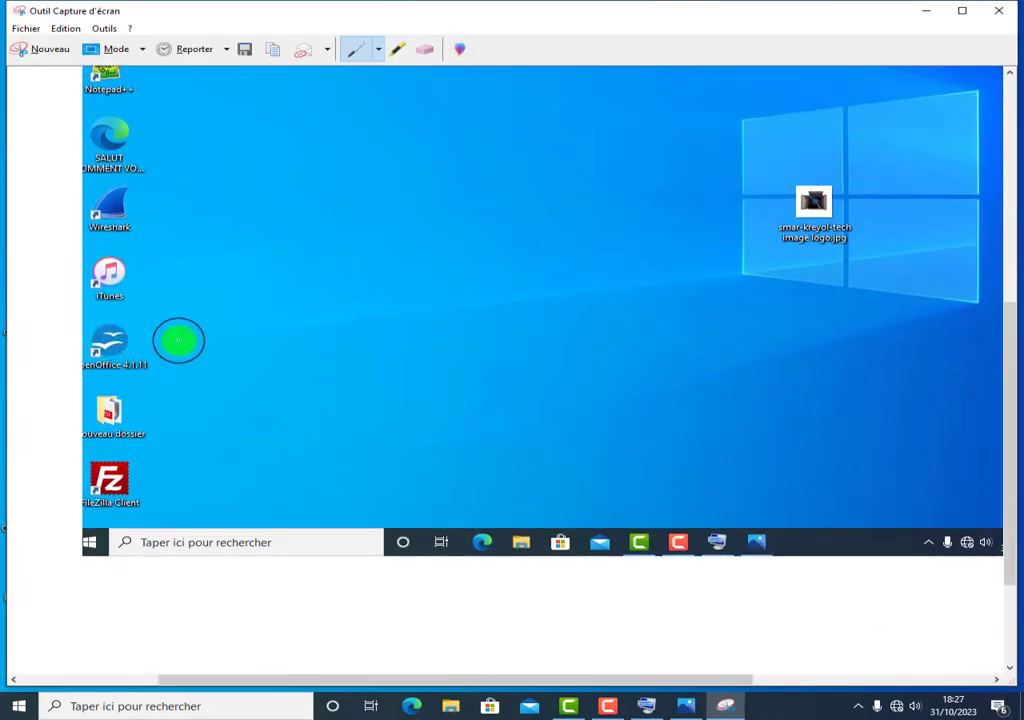
scroll(229, 263, "up", 1)
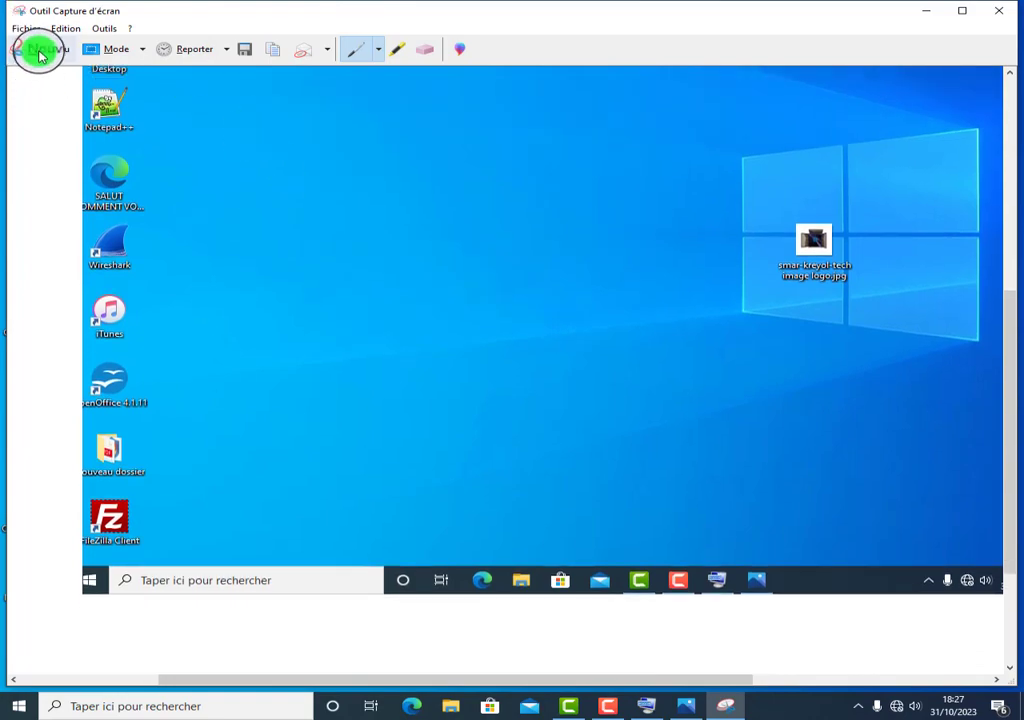
Step: Start another capture, cancel it, and move the FileZilla Client shortcut to the top of the desktop's icon column
left_click(40, 52)
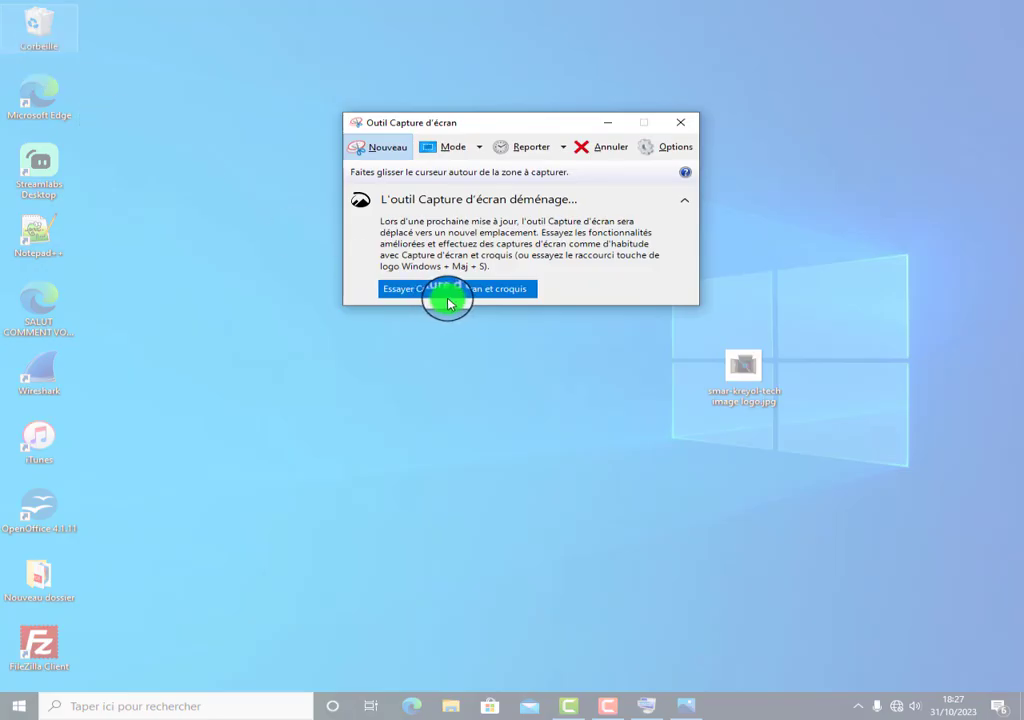
left_click(381, 152)
mouse_move(28, 17)
left_mouse_down()
mouse_move(229, 235)
mouse_move(101, 61)
mouse_move(22, 30)
left_mouse_up()
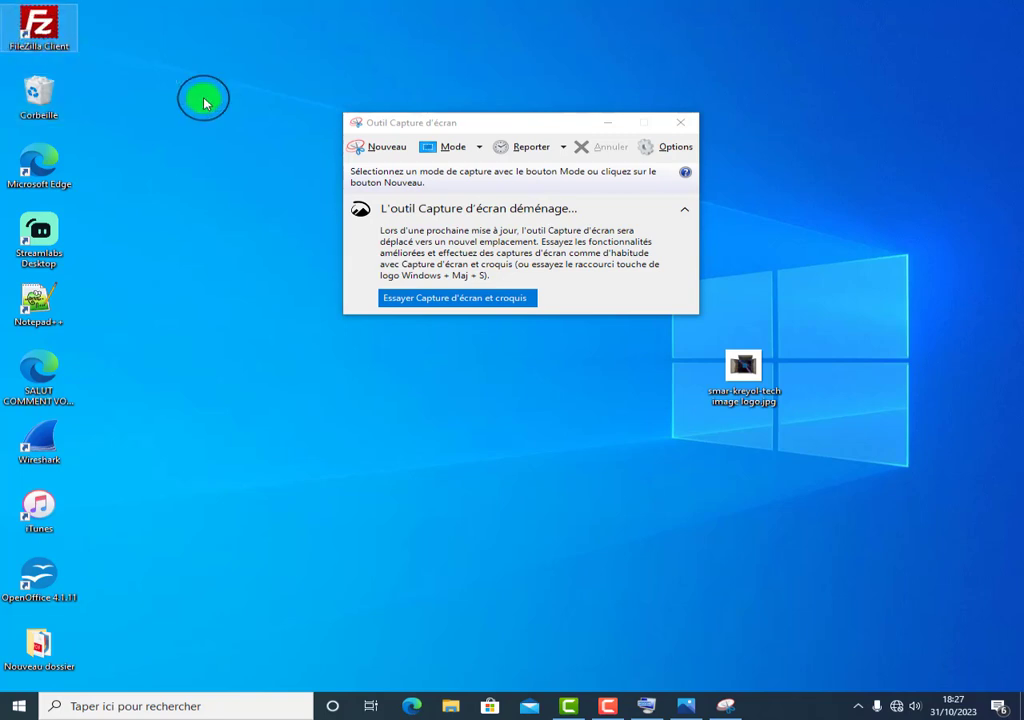
Step: Take a new rectangular capture of the desktop's full-height icon column and move the capture window toward the middle of the desktop
left_click_drag(222, 56, 860, 500)
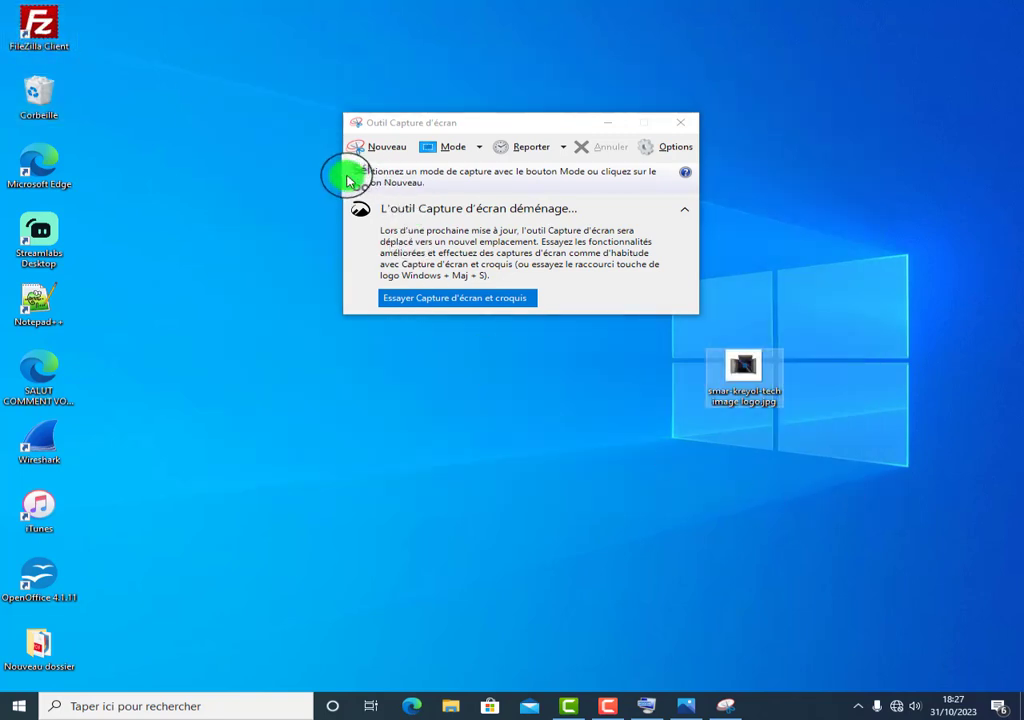
left_click(368, 150)
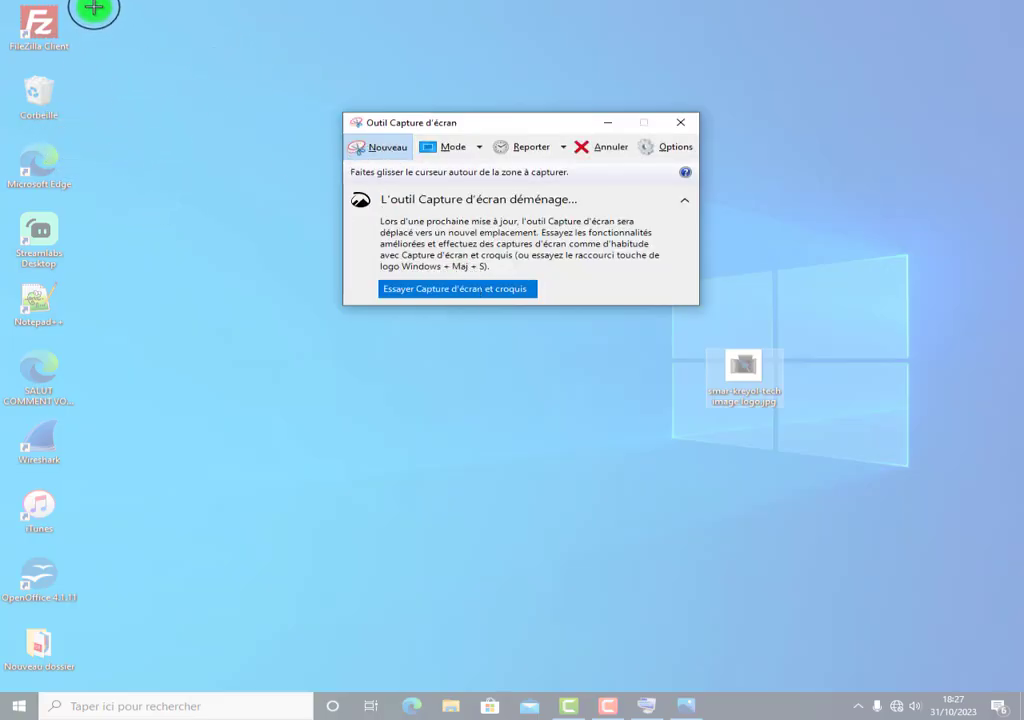
left_click_drag(4, 4, 80, 710)
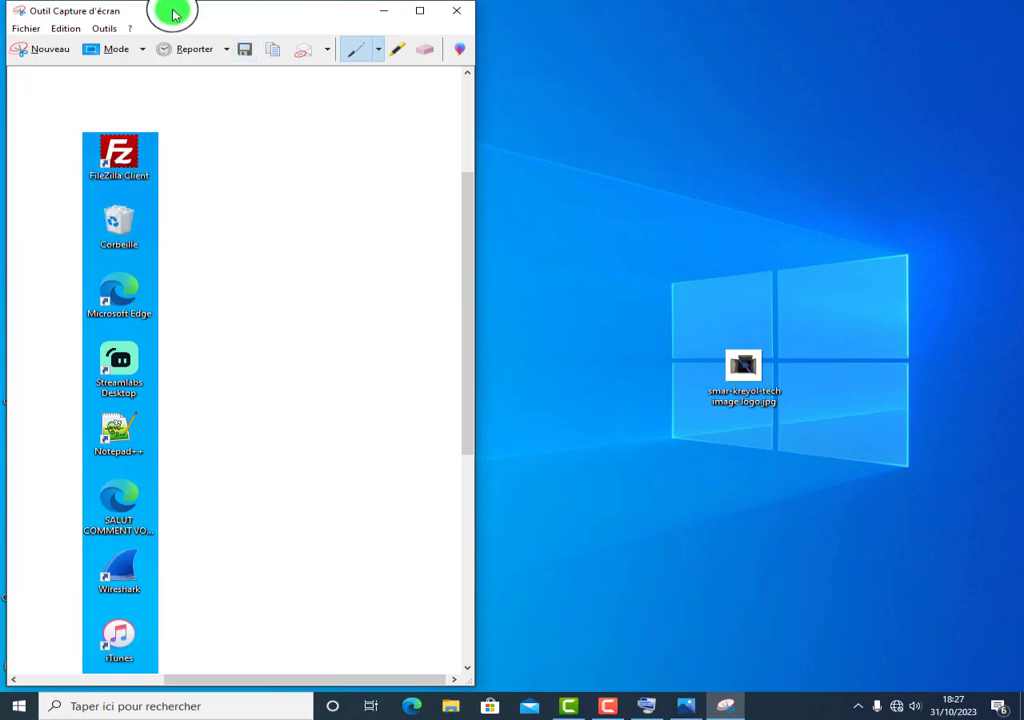
left_click_drag(172, 13, 333, 75)
Step: Save the icon-column capture as Capture.PNG in the Images folder, using the PNG file type, and minimize the capture window
left_click(180, 90)
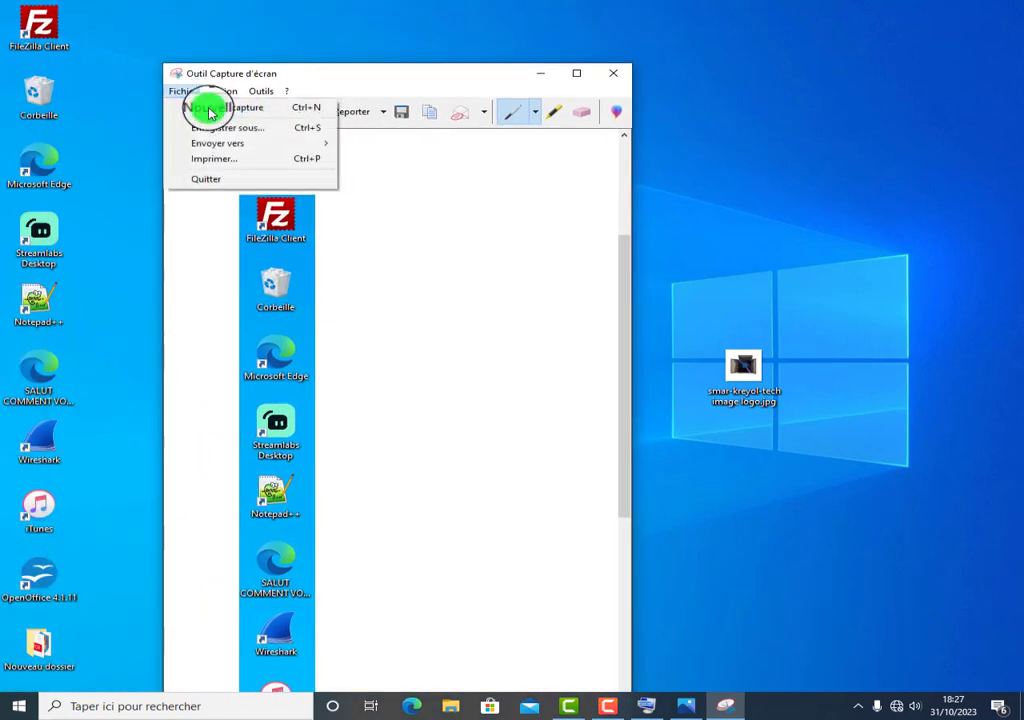
left_click(213, 128)
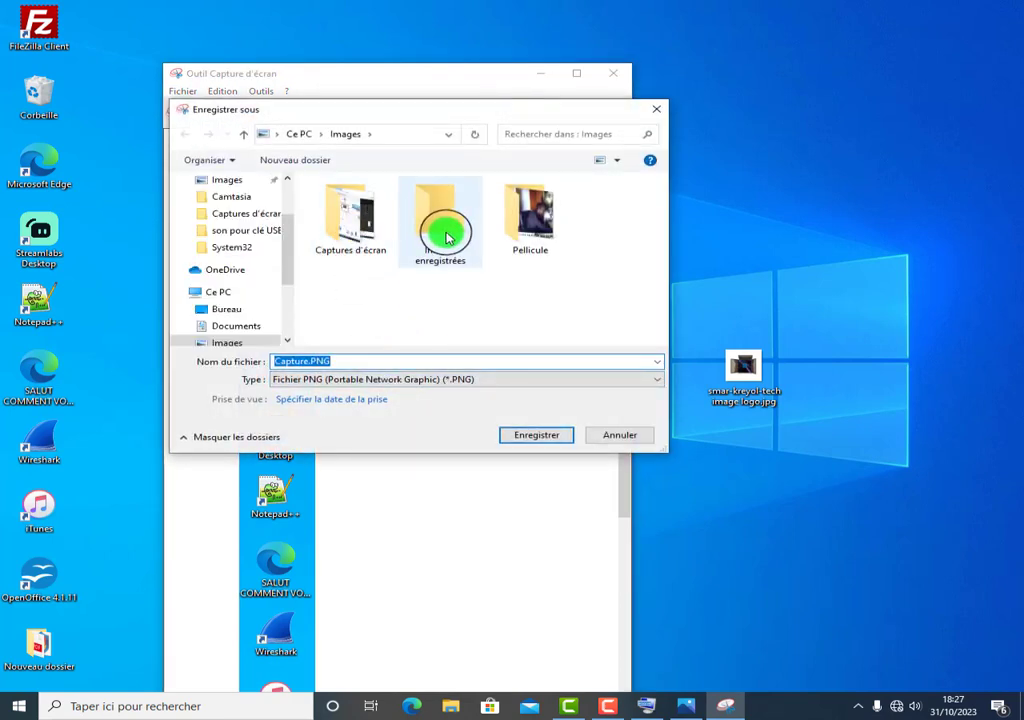
left_click(376, 379)
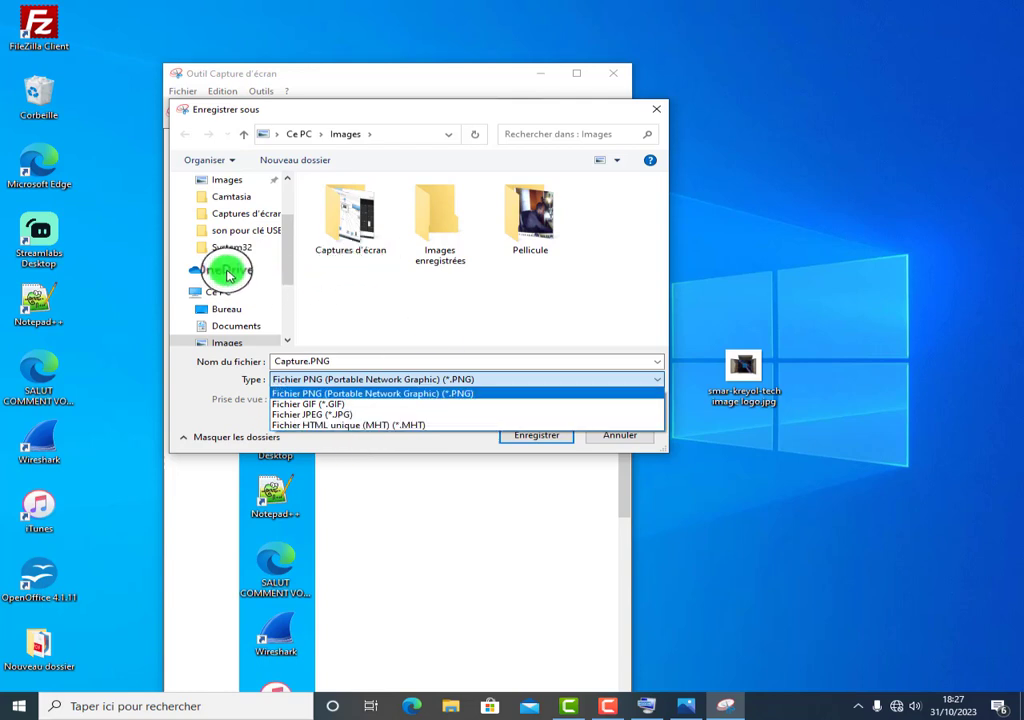
scroll(229, 300, "up", 1)
left_click(222, 328)
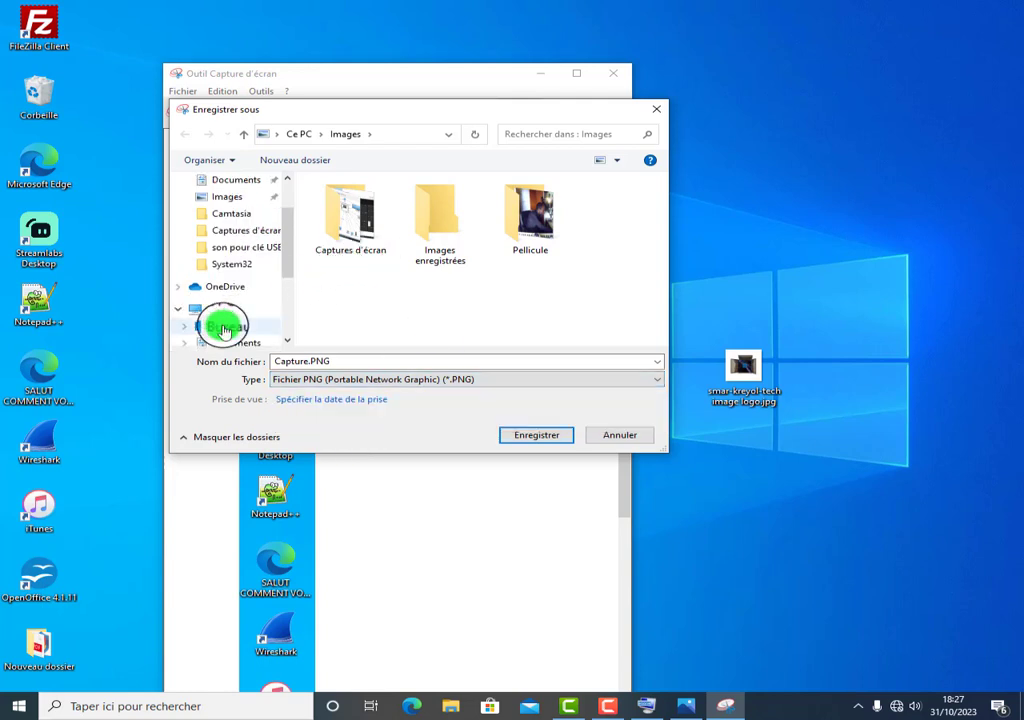
left_click(555, 443)
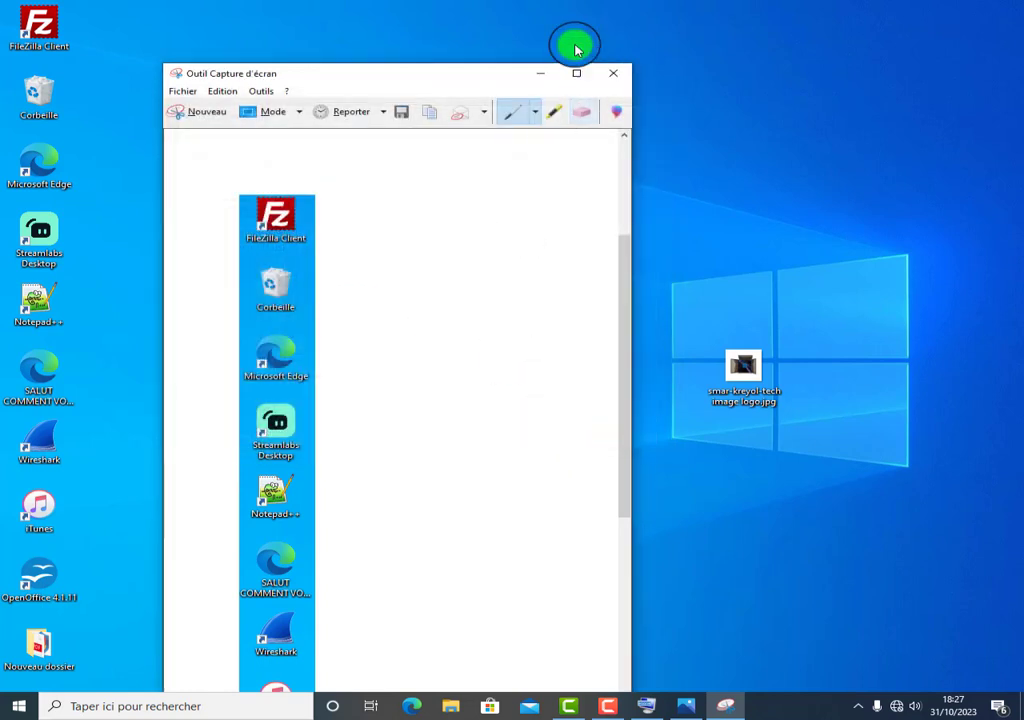
left_click(533, 74)
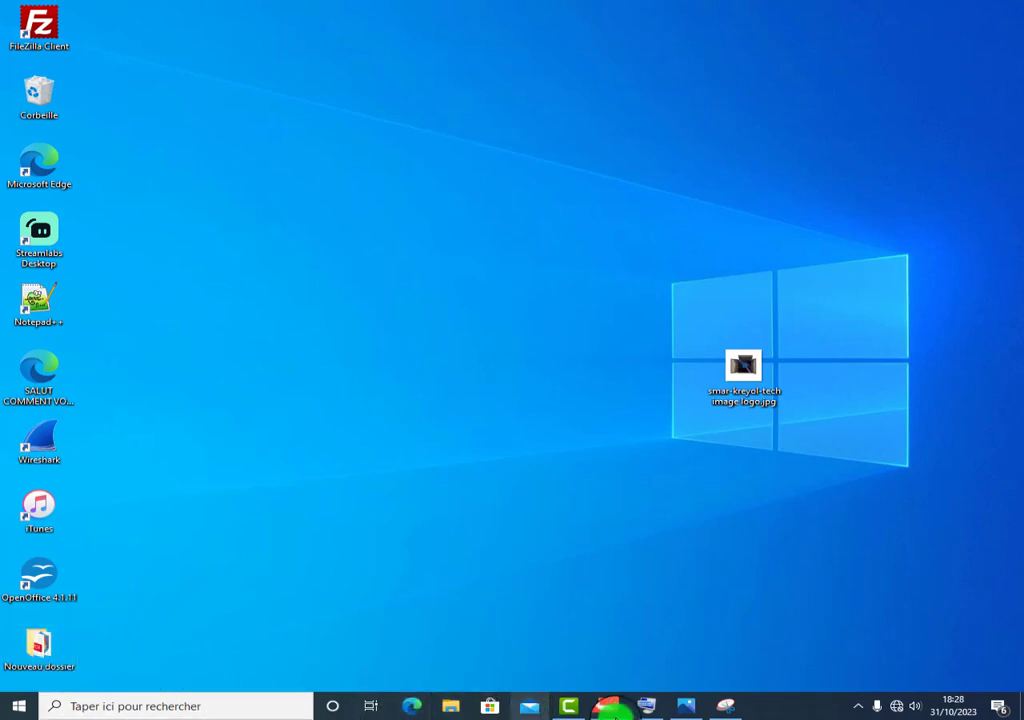
Step: Reopen the minimized capture and save it again as "teste Capture.PNG" in the Bureau folder under Ce PC
left_click(722, 706)
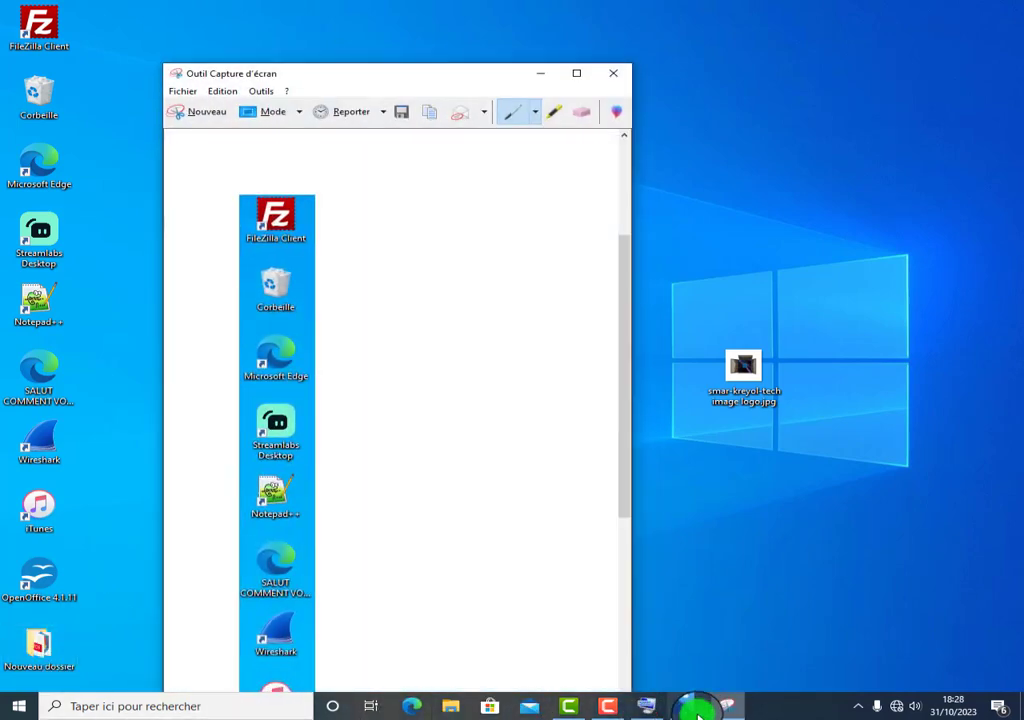
left_click(190, 100)
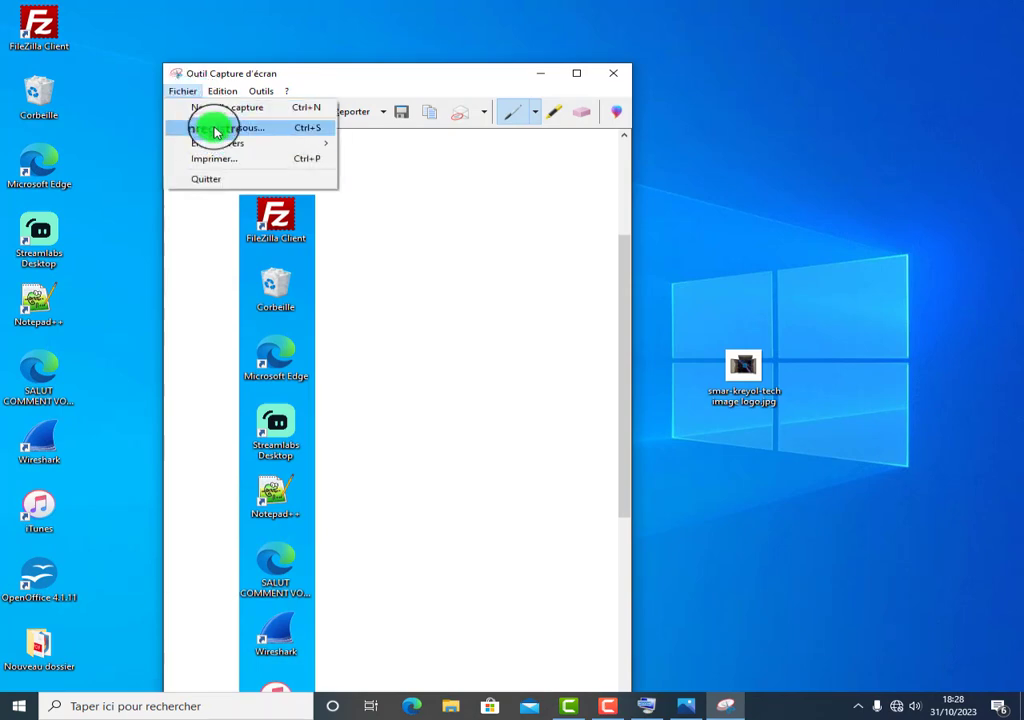
left_click(213, 126)
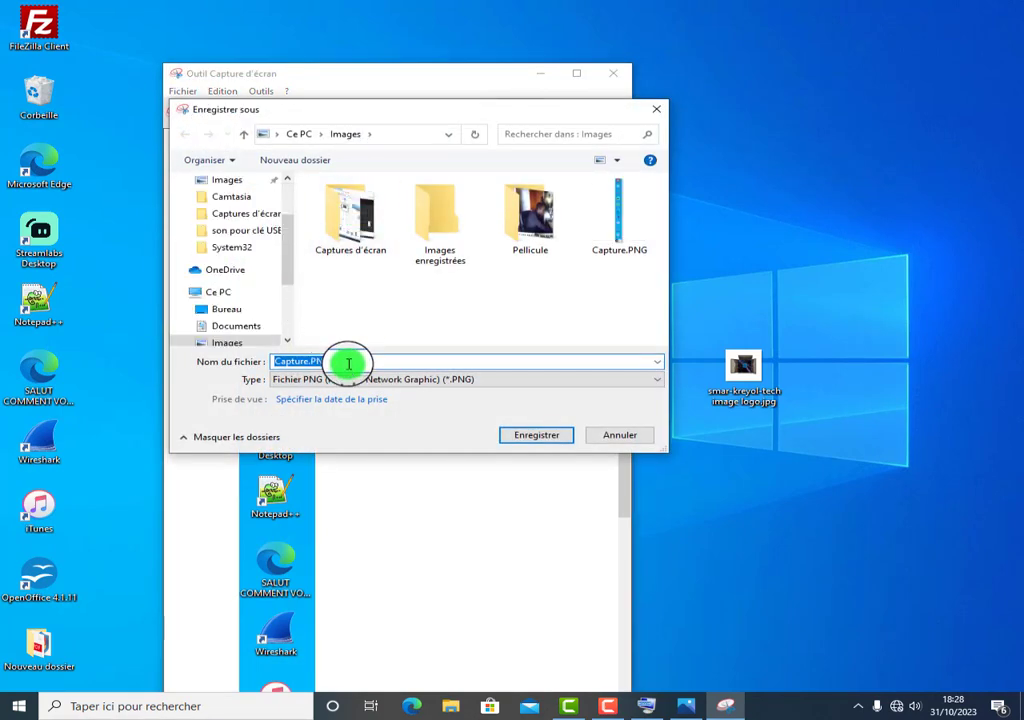
left_click(352, 360)
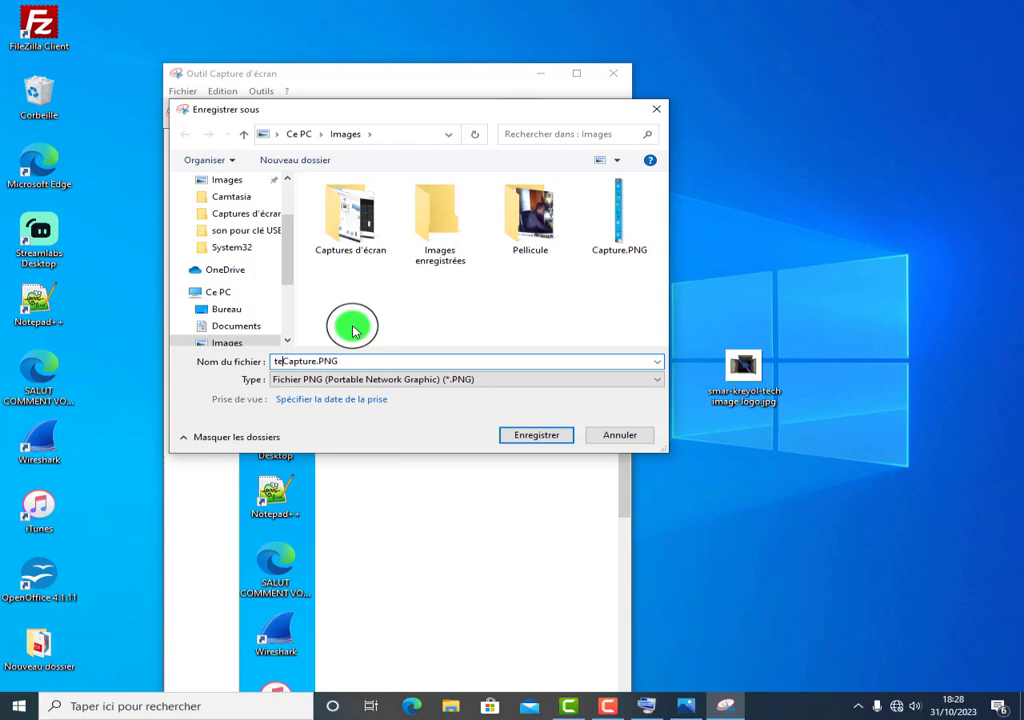
type("teste")
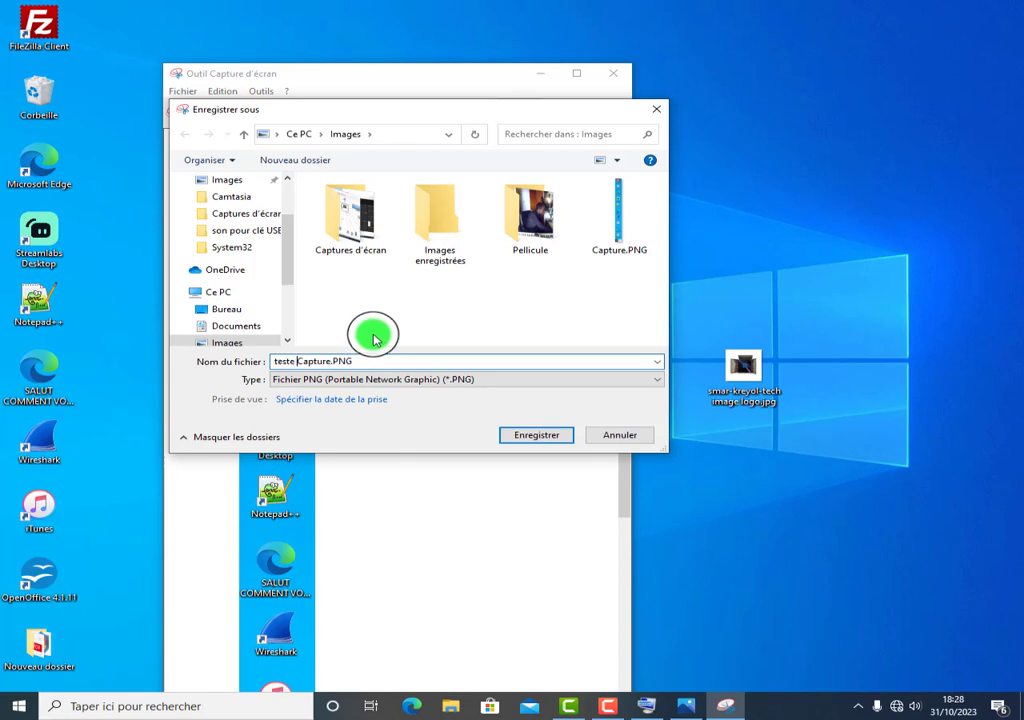
mouse_move(286, 251)
left_mouse_down()
mouse_move(294, 214)
mouse_move(283, 263)
left_mouse_up()
left_click(219, 280)
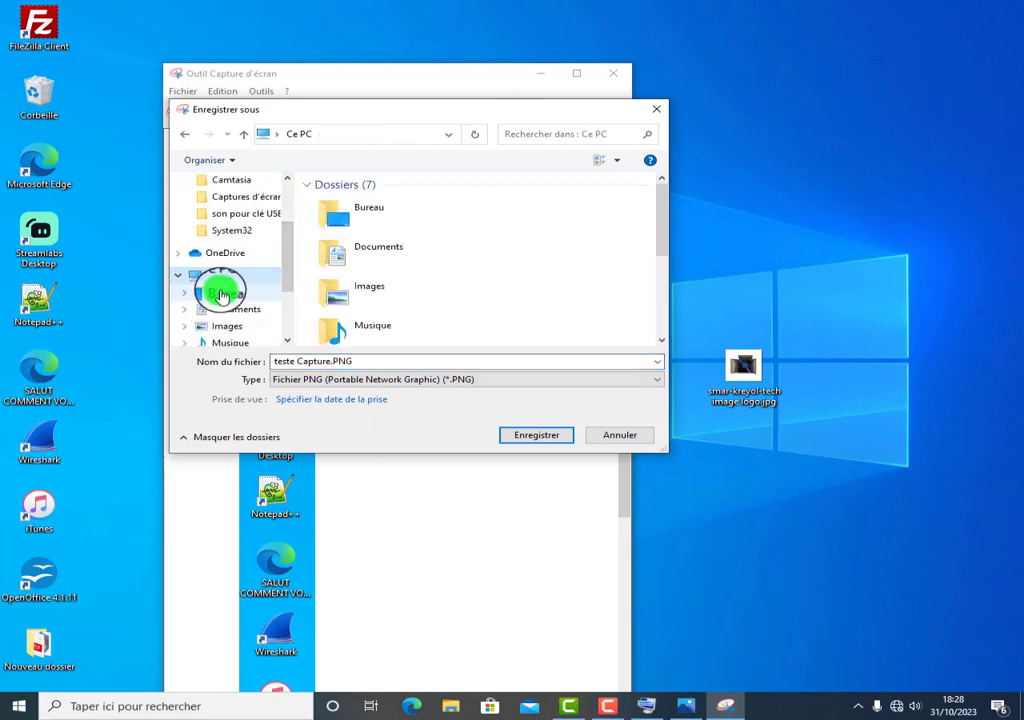
left_click(338, 217)
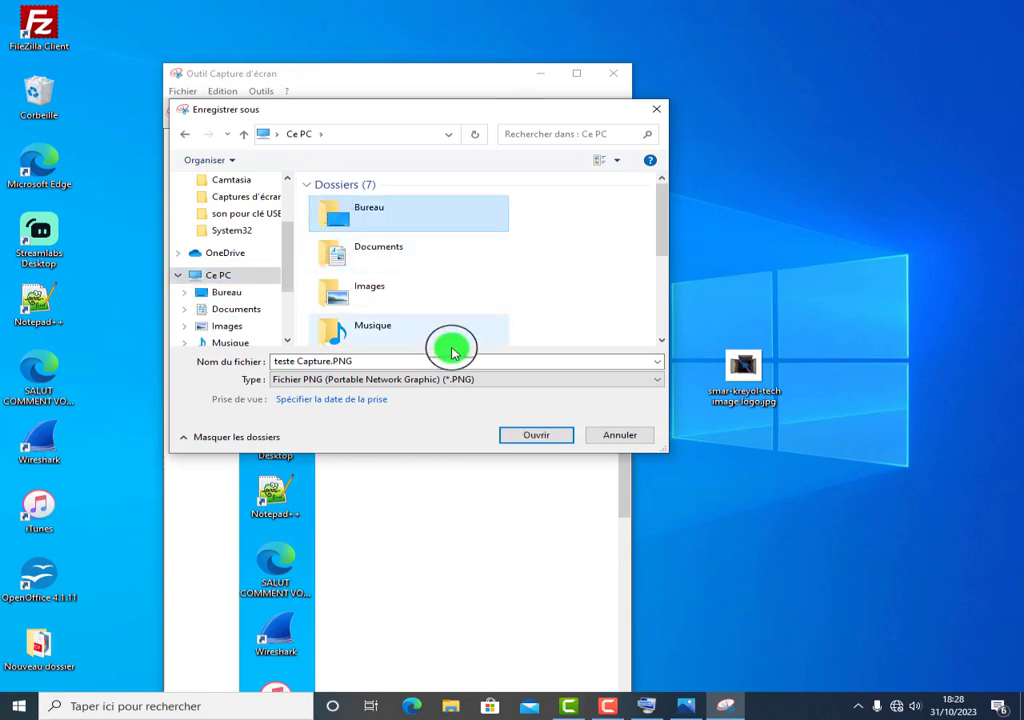
left_click(536, 435)
left_click(536, 437)
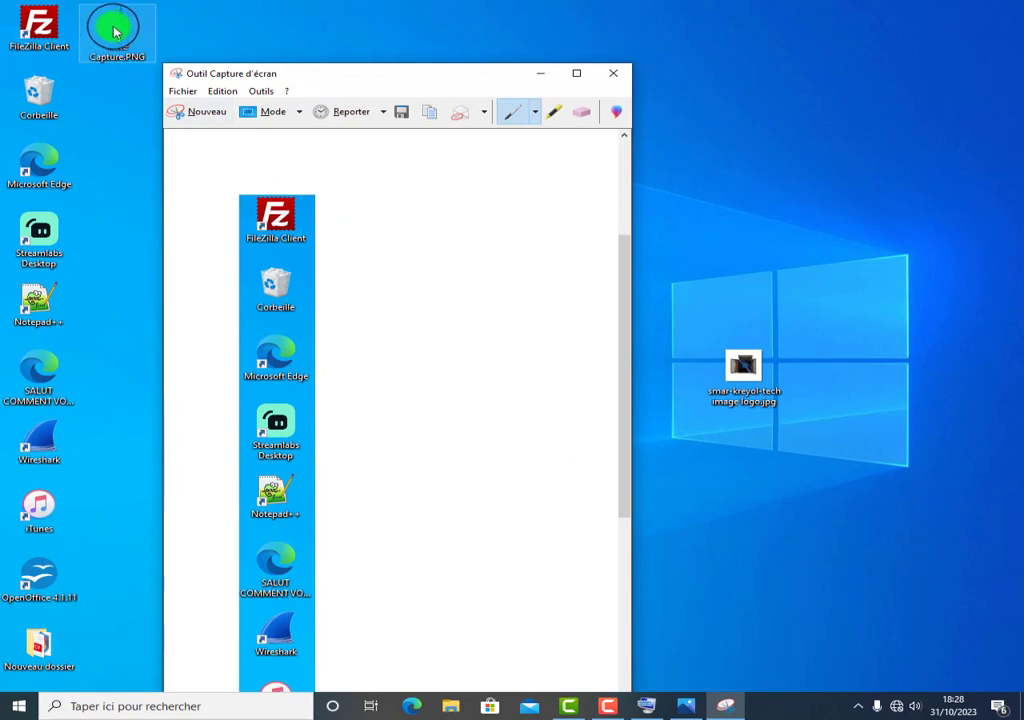
Step: Open teste Capture.PNG from the cleared desktop to check the image, and place the file beside smar-kreyol-tech image logo.jpg
left_click(540, 76)
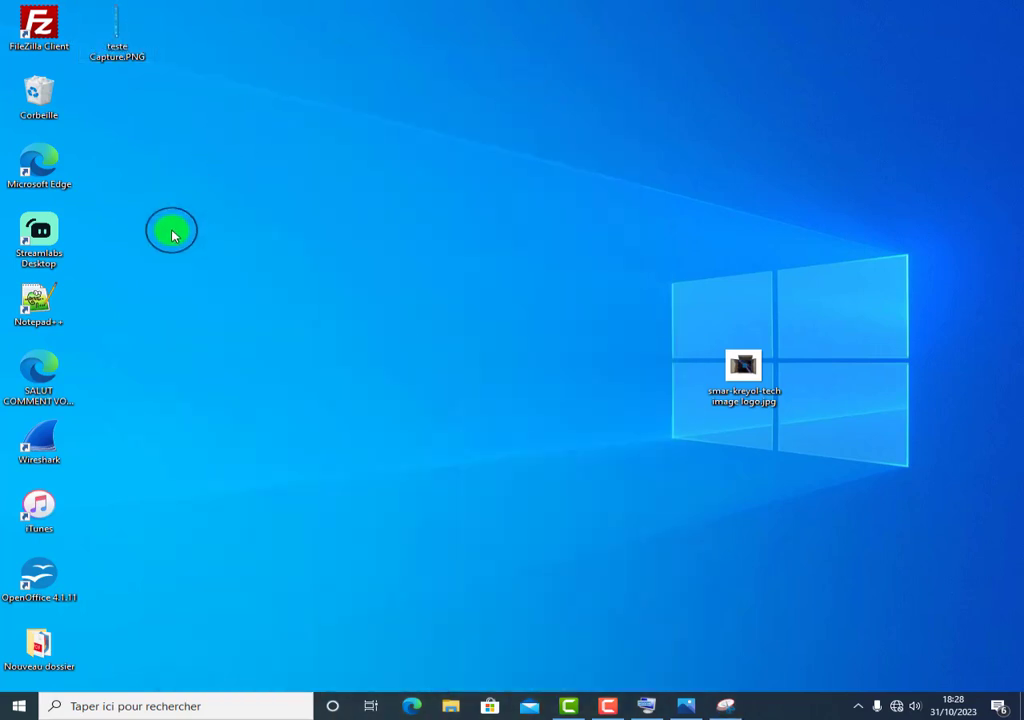
left_click_drag(128, 21, 279, 250)
double_click(279, 250)
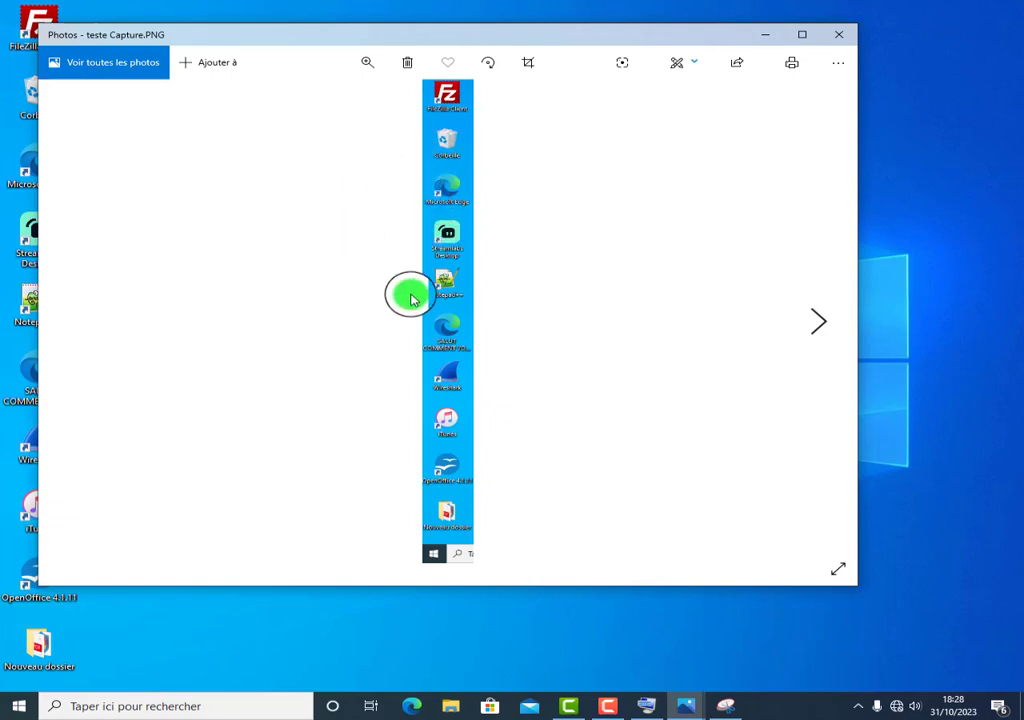
key("alt+F4")
left_click_drag(757, 383, 816, 366)
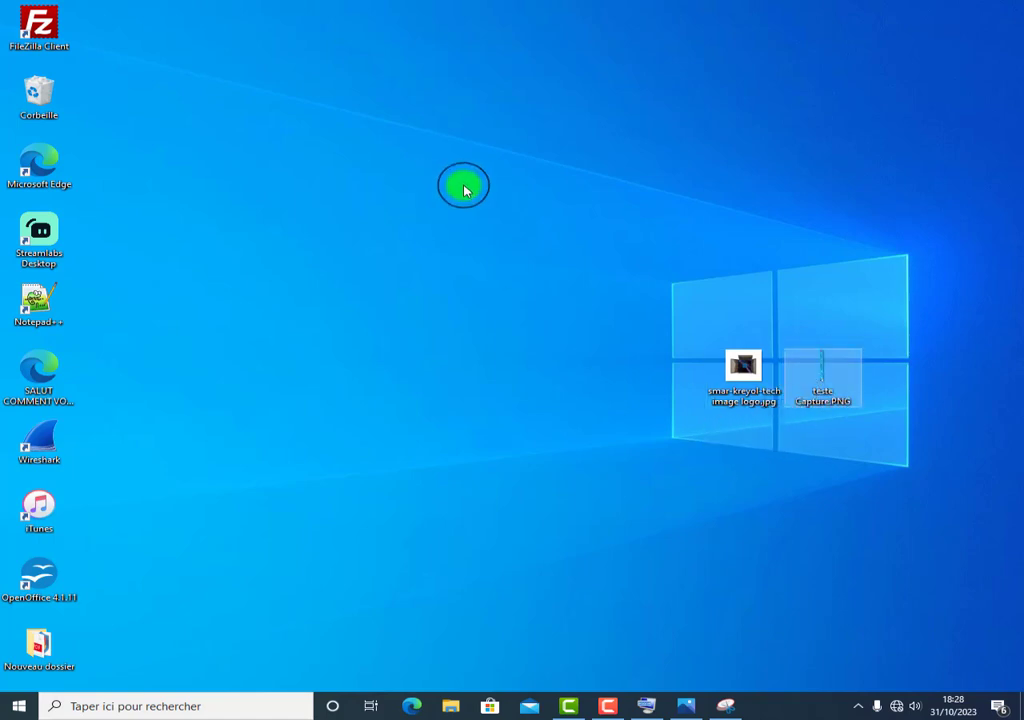
left_click(391, 231)
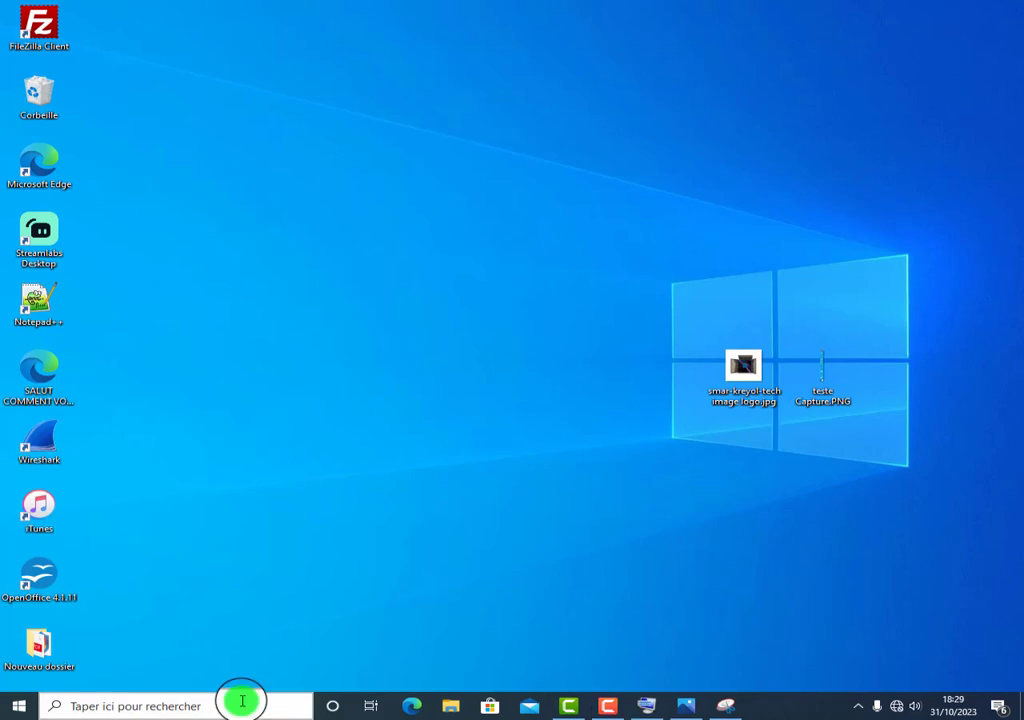
Step: View the Marche/Arrêt options in the Start menu and the Arrêt de Windows dialog, leaving both without choosing anything
left_click(30, 708)
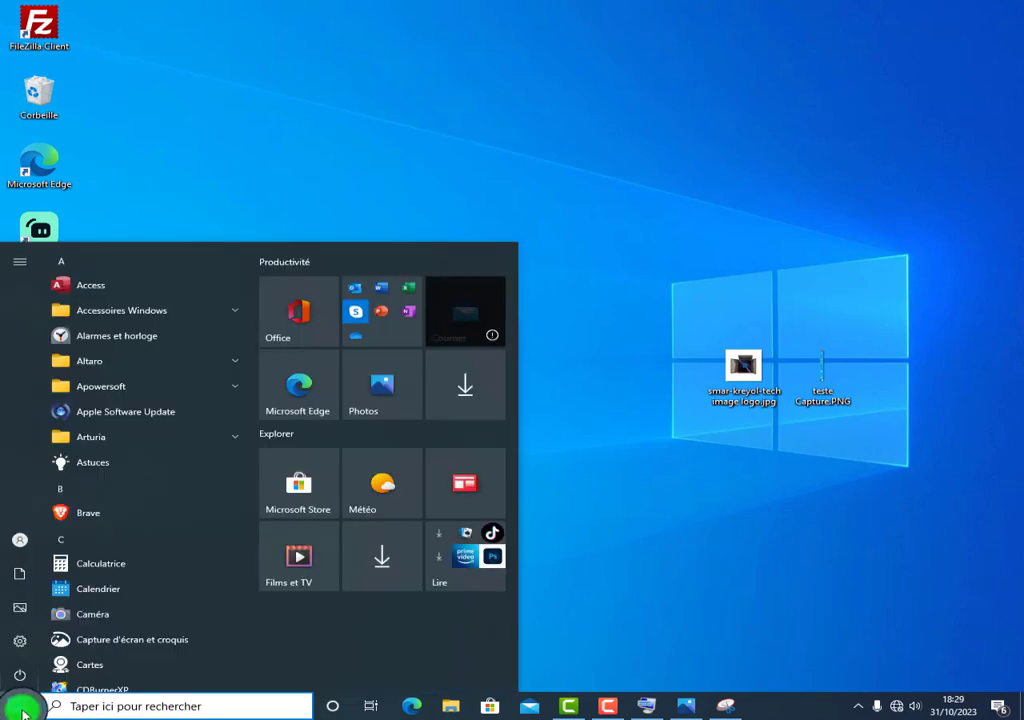
mouse_move(16, 679)
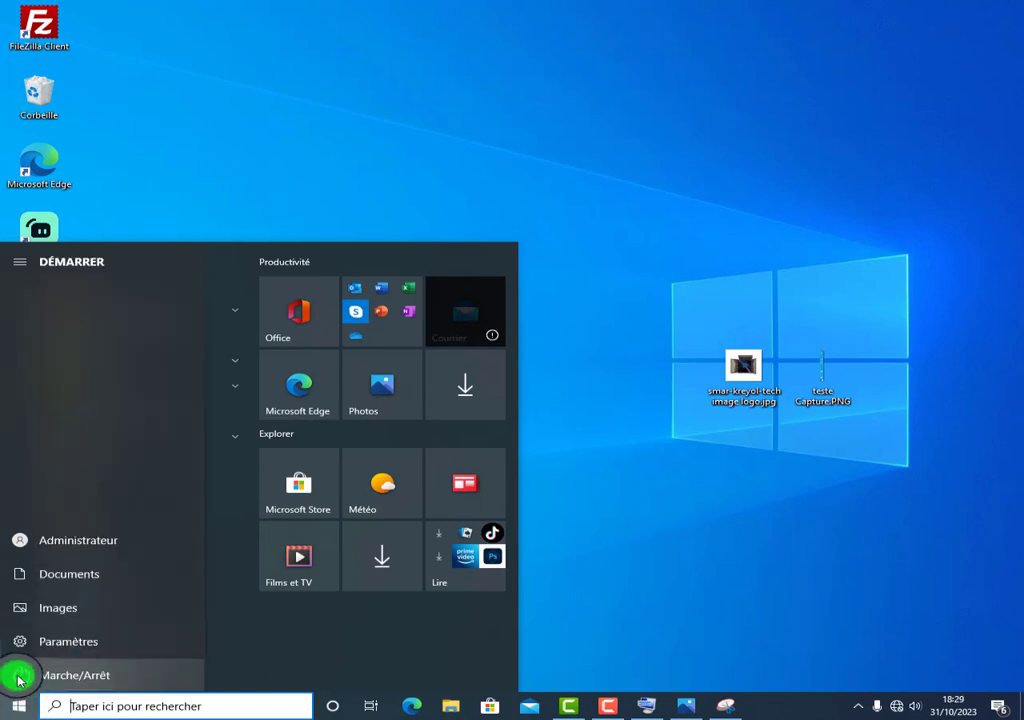
left_click(83, 677)
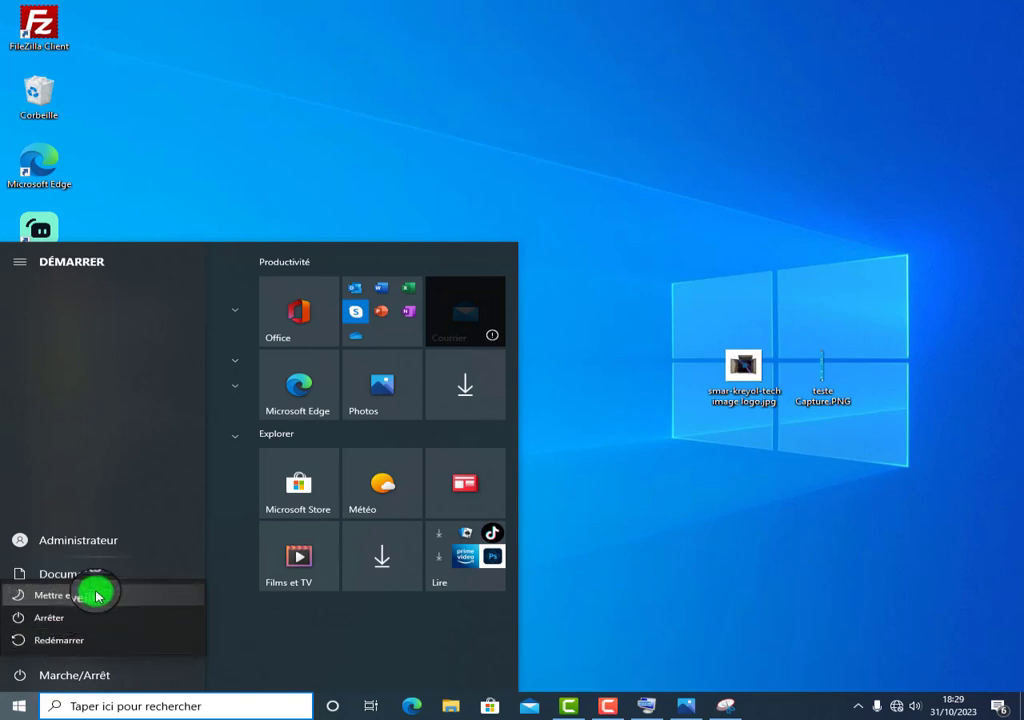
key("Escape")
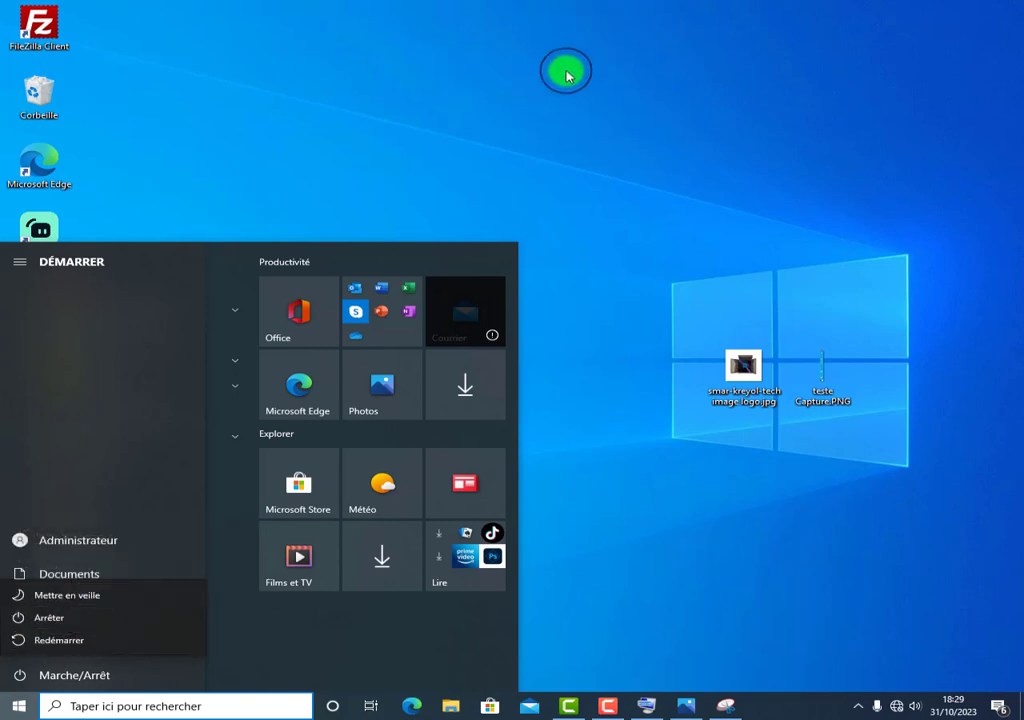
key("Escape")
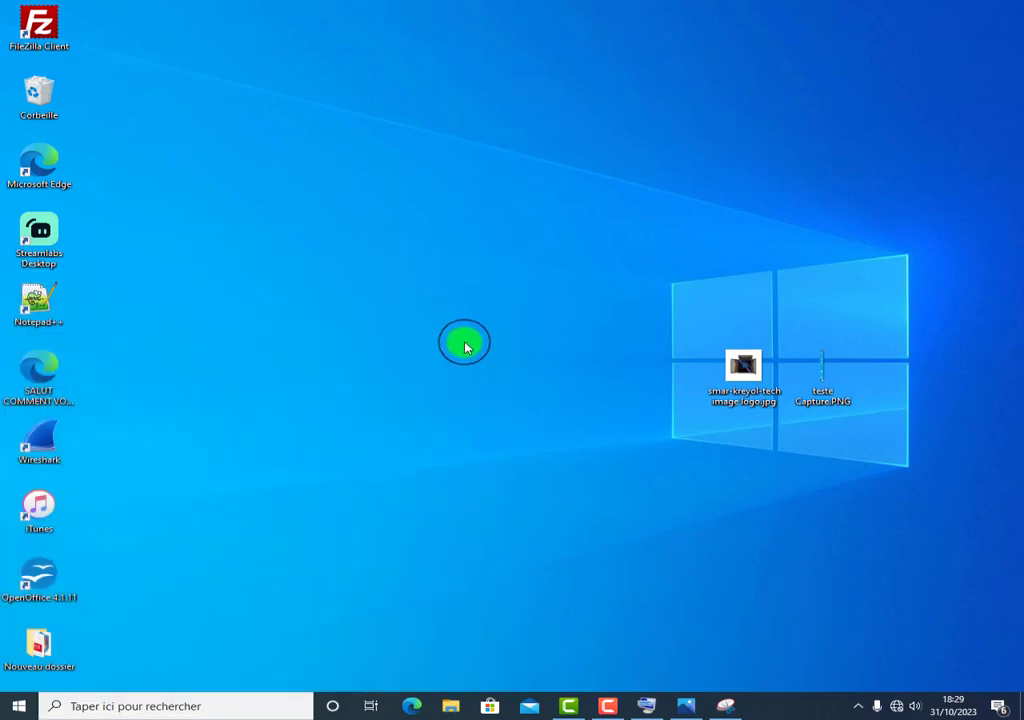
key("alt+F4")
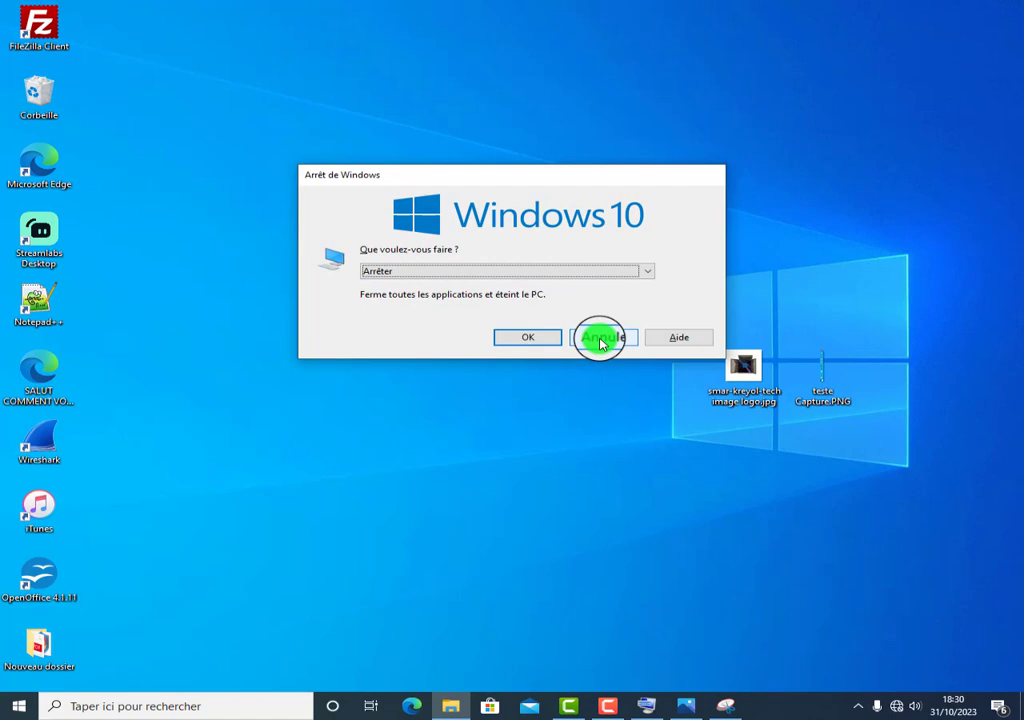
Step: Bring back the on-screen keyboard and toggle its Alt and Verr. maj keys on and off
left_click(647, 706)
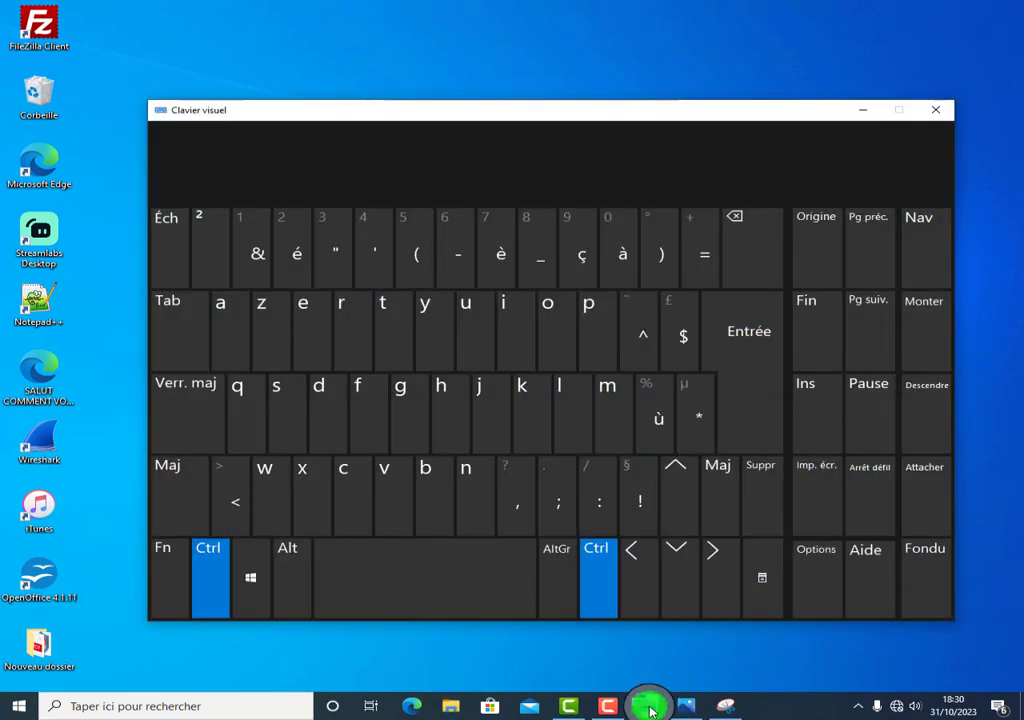
left_click(295, 570)
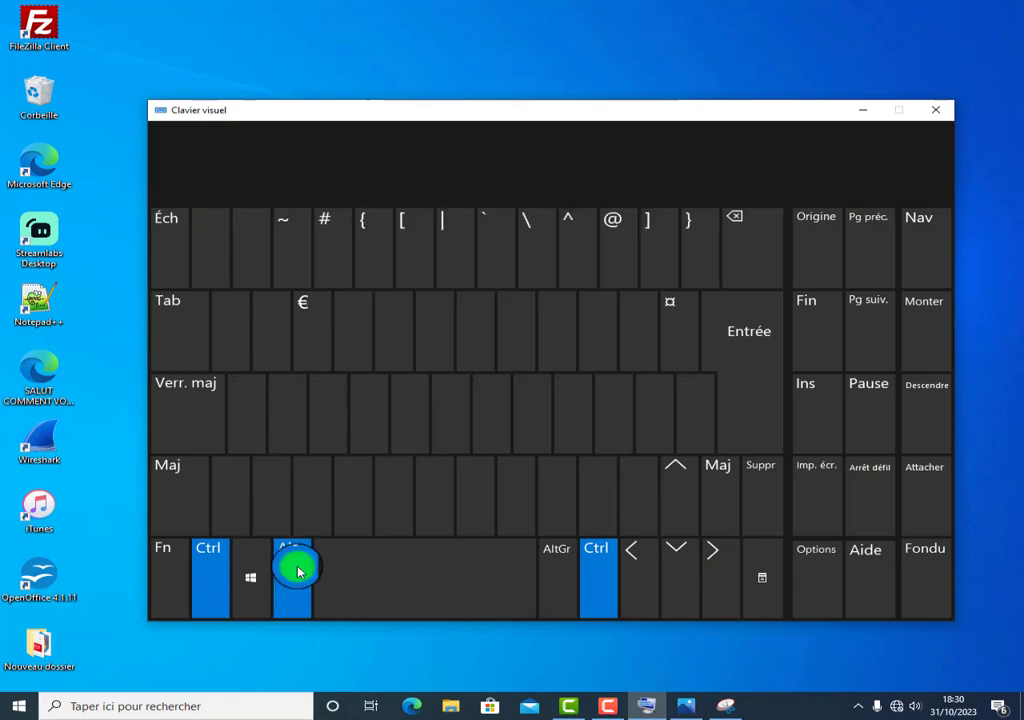
left_click(296, 570)
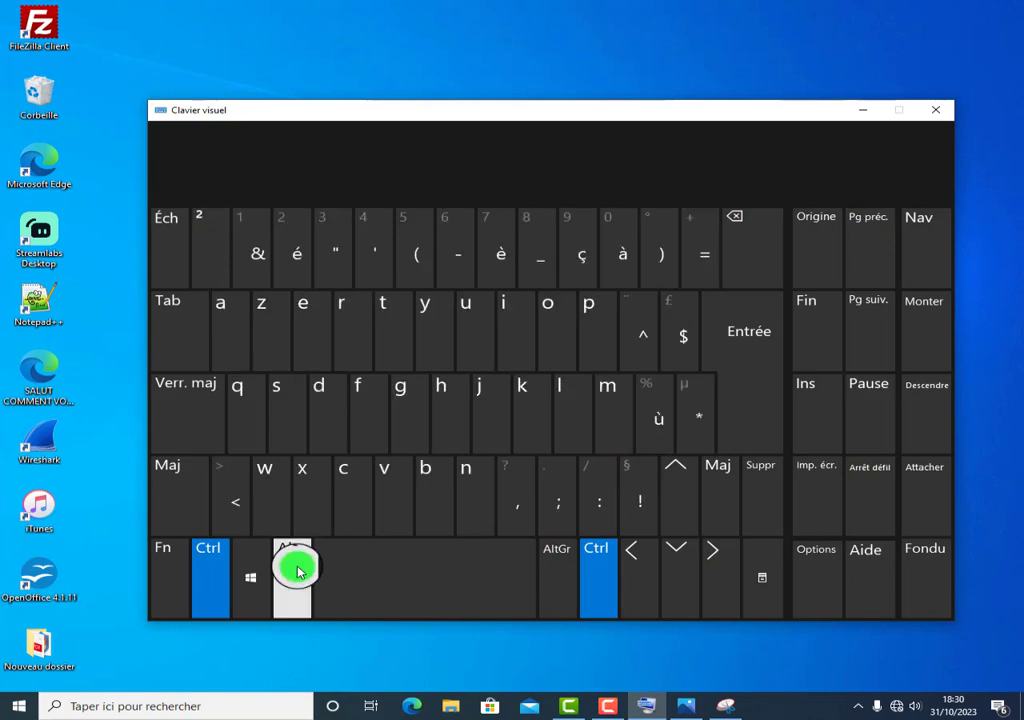
key("Caps_Lock")
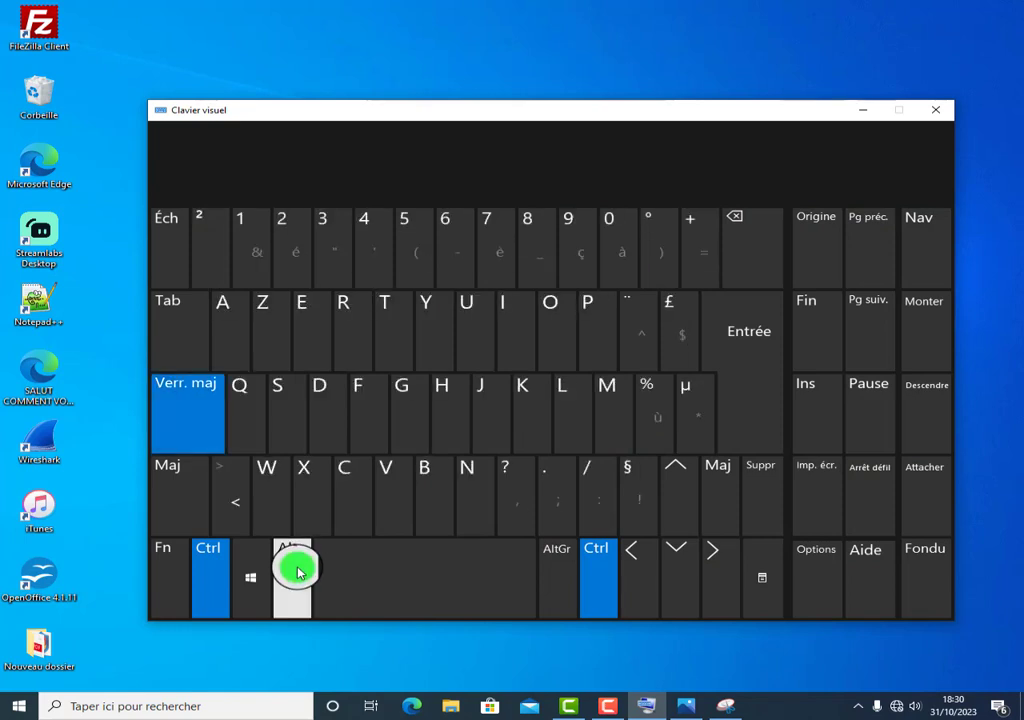
key("Caps_Lock")
key("Caps_Lock")
key("Caps_Lock")
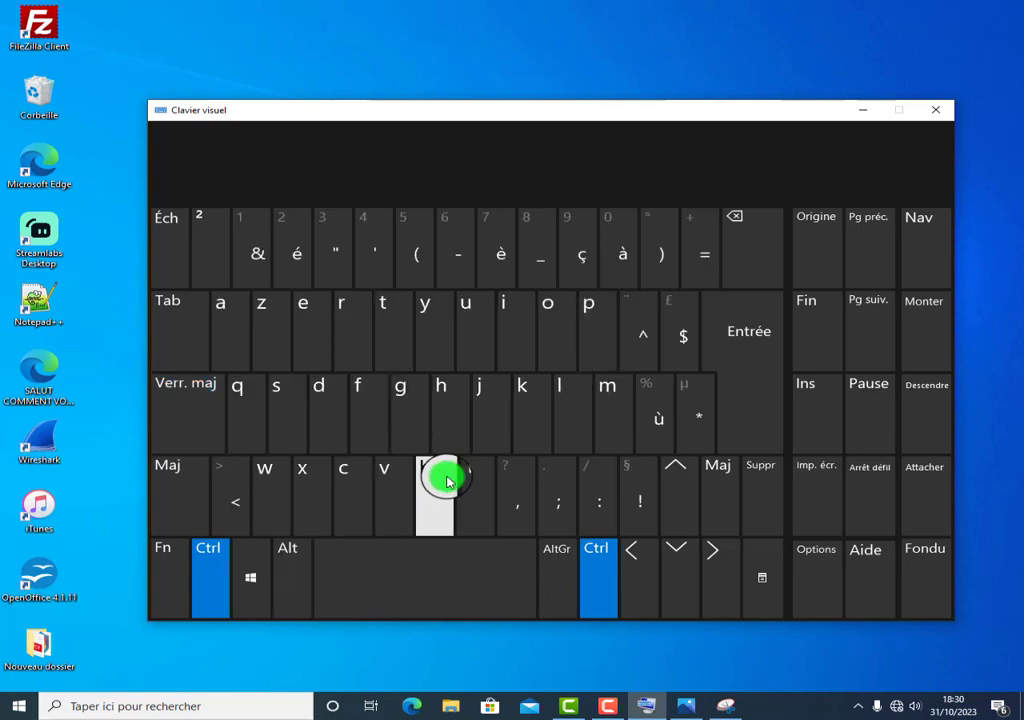
Step: Try a few keys on the on-screen keyboard and move its window slightly higher on the desktop
left_click(476, 466)
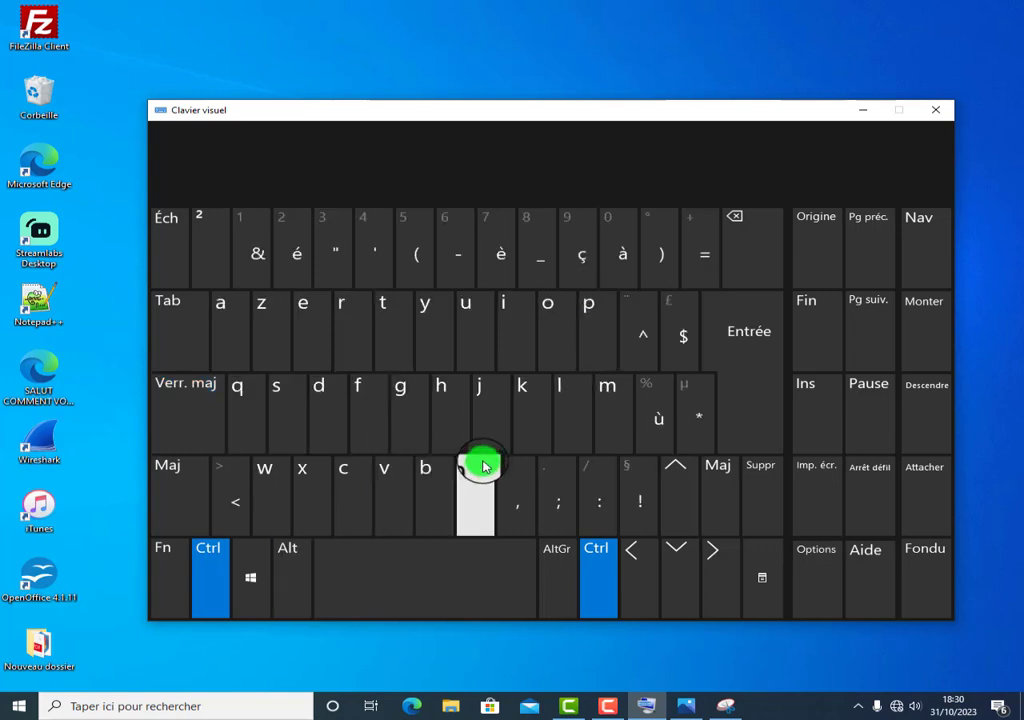
left_click(400, 500)
left_click(672, 565)
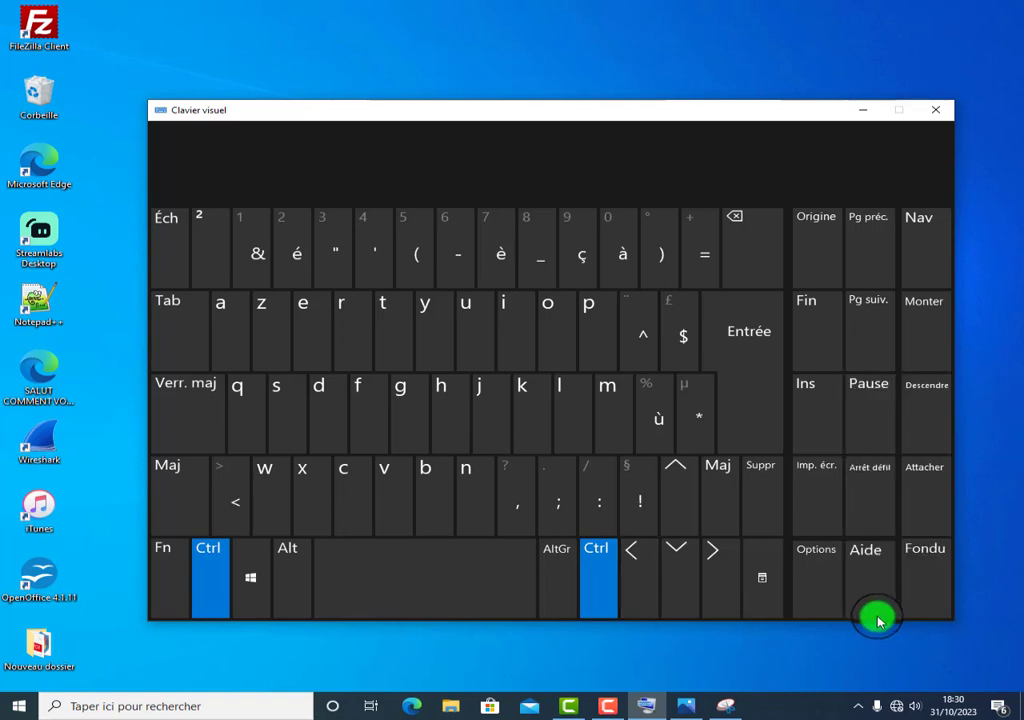
left_click_drag(800, 117, 786, 69)
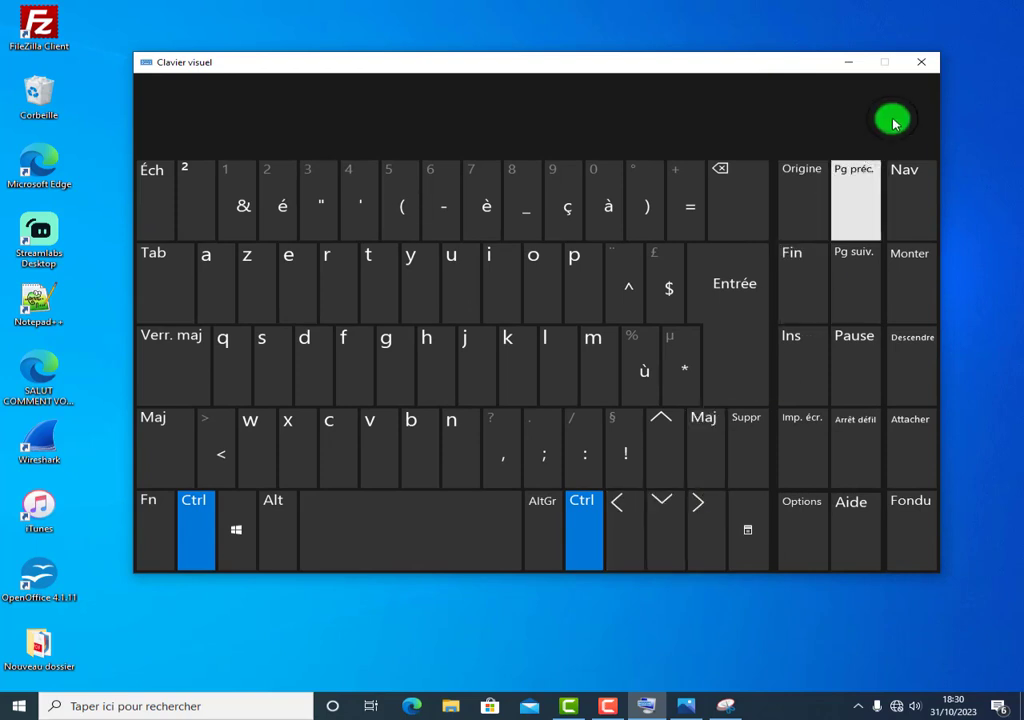
Step: Minimise the on-screen keyboard and open Invite de commandes from the Windows search
left_click(853, 64)
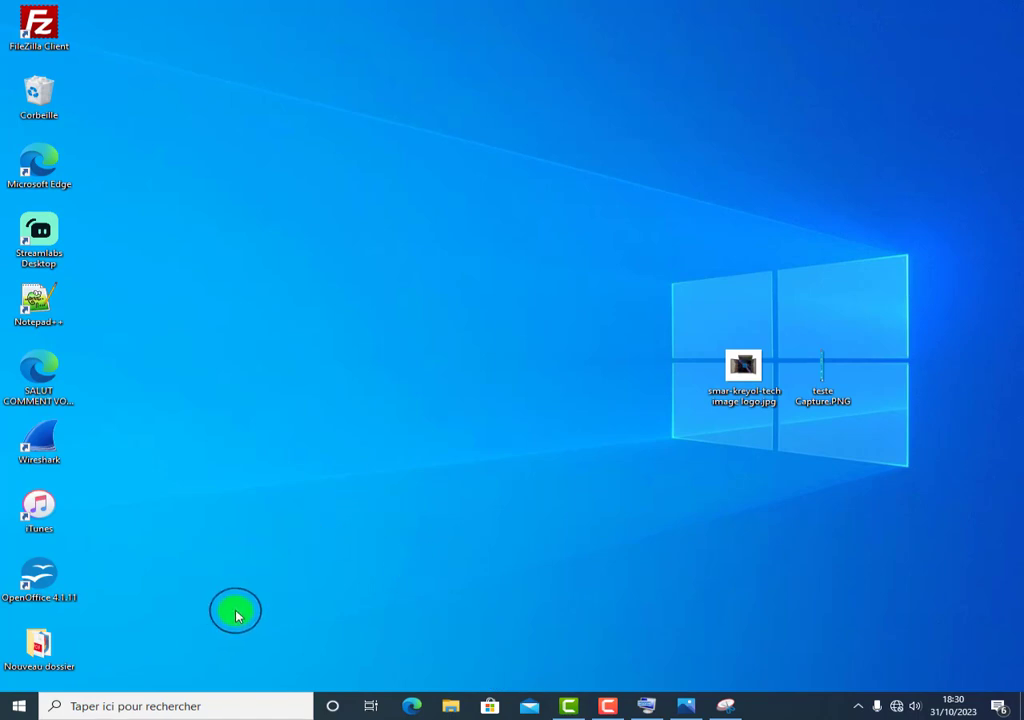
left_click(167, 708)
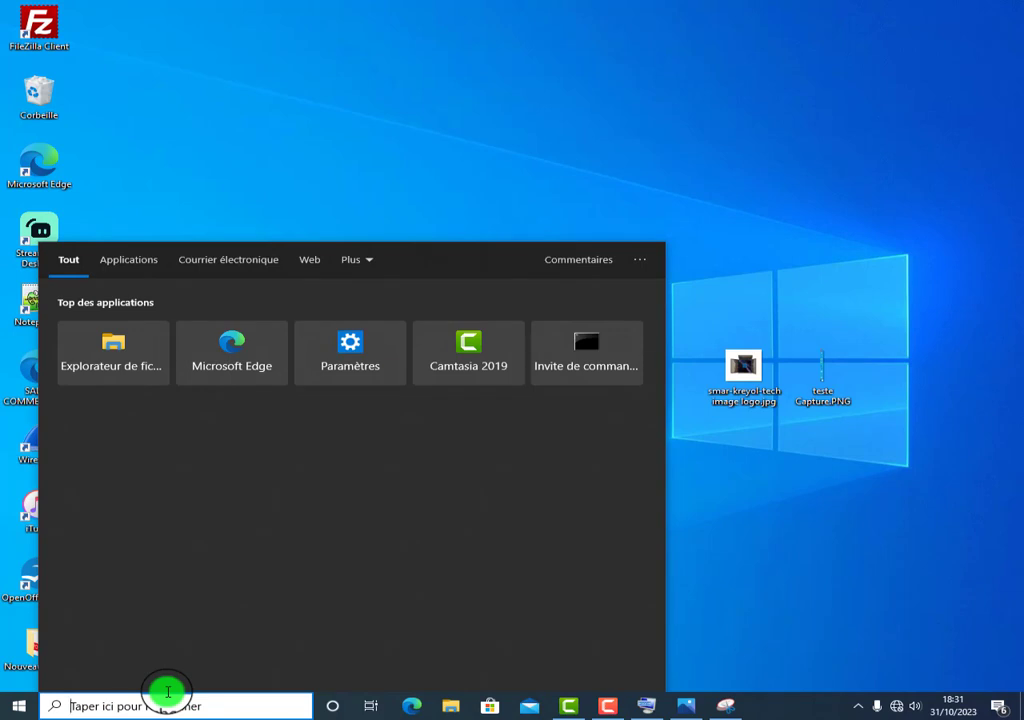
left_click(560, 360)
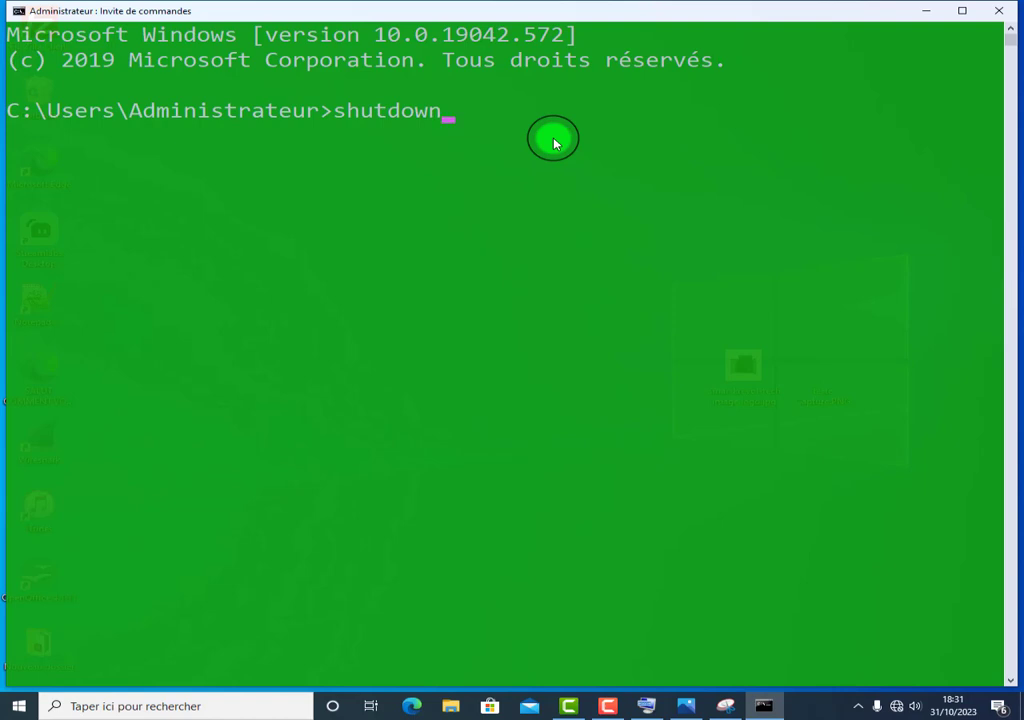
Step: Try the command shutdown? twice, and run SHUTDOWN on its own to list the command's options
type("?")
key("Return")
key("Up")
key("Return")
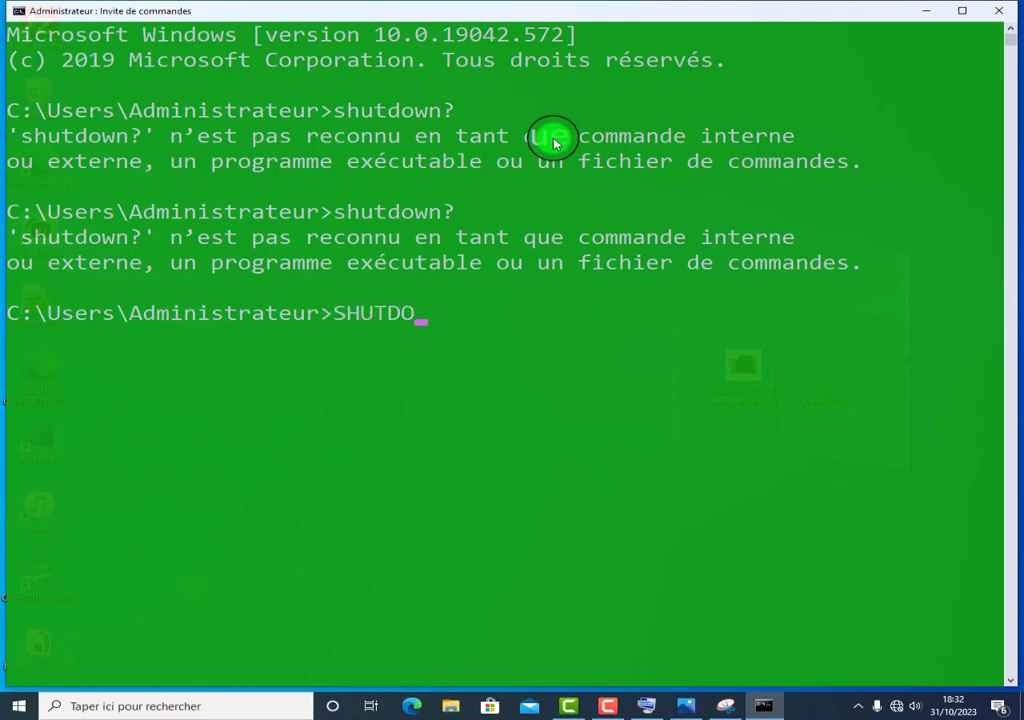
key("Return")
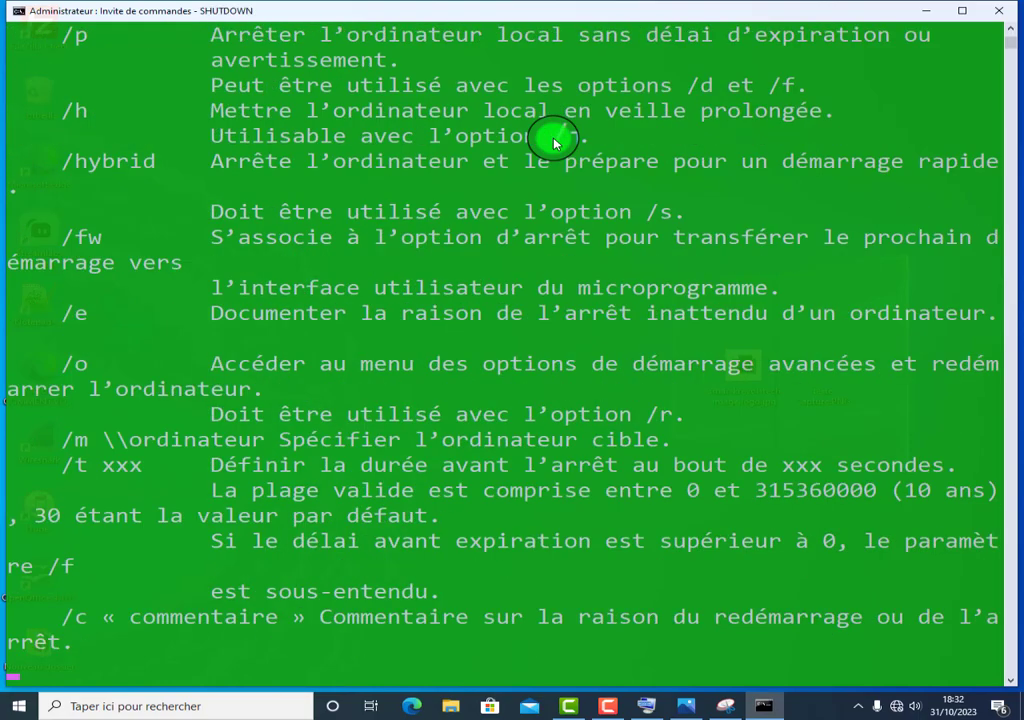
Step: Examine the shutdown command's option descriptions and its list of shutdown reason codes
scroll(450, 305, "down", 2)
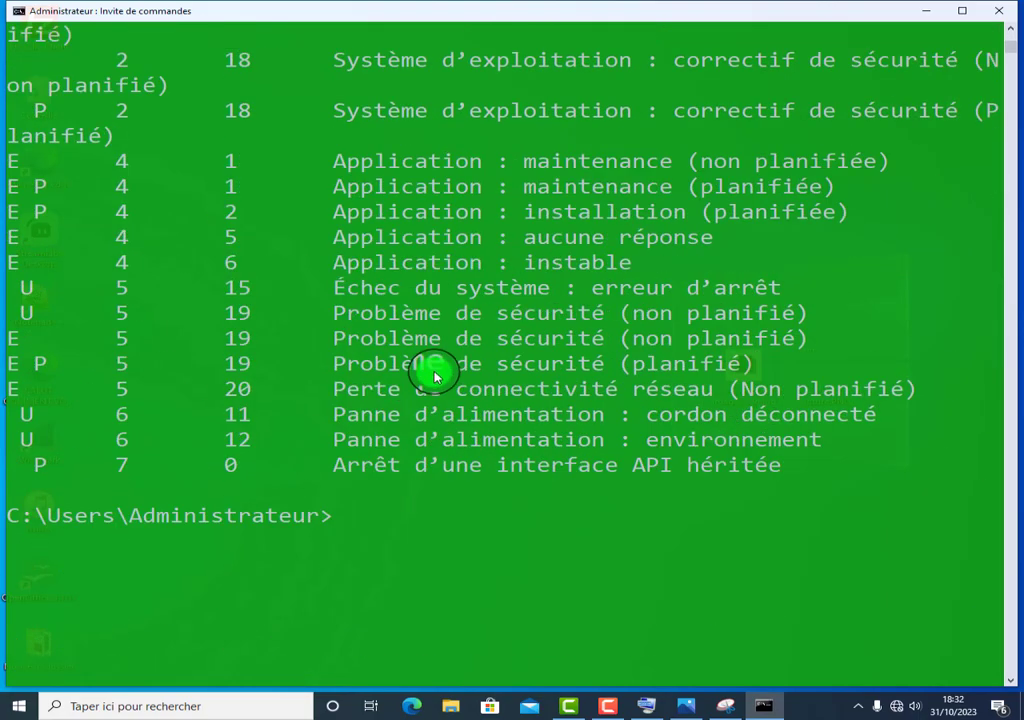
scroll(434, 370, "up", 2)
scroll(434, 372, "down", 1)
scroll(434, 368, "up", 3)
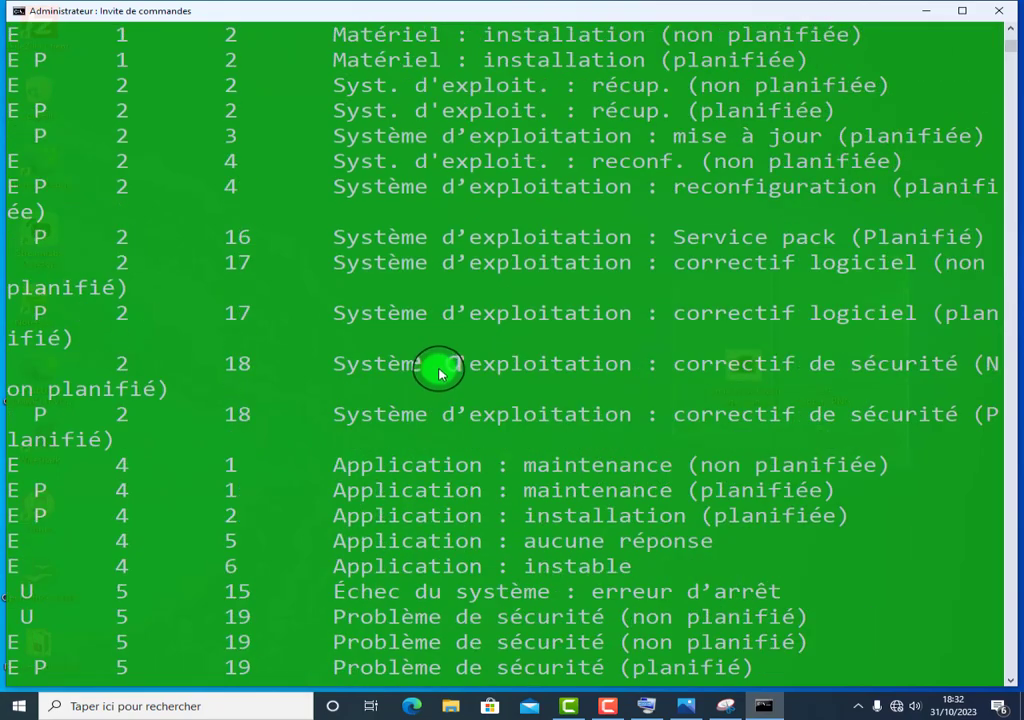
scroll(1010, 47, "up", 10)
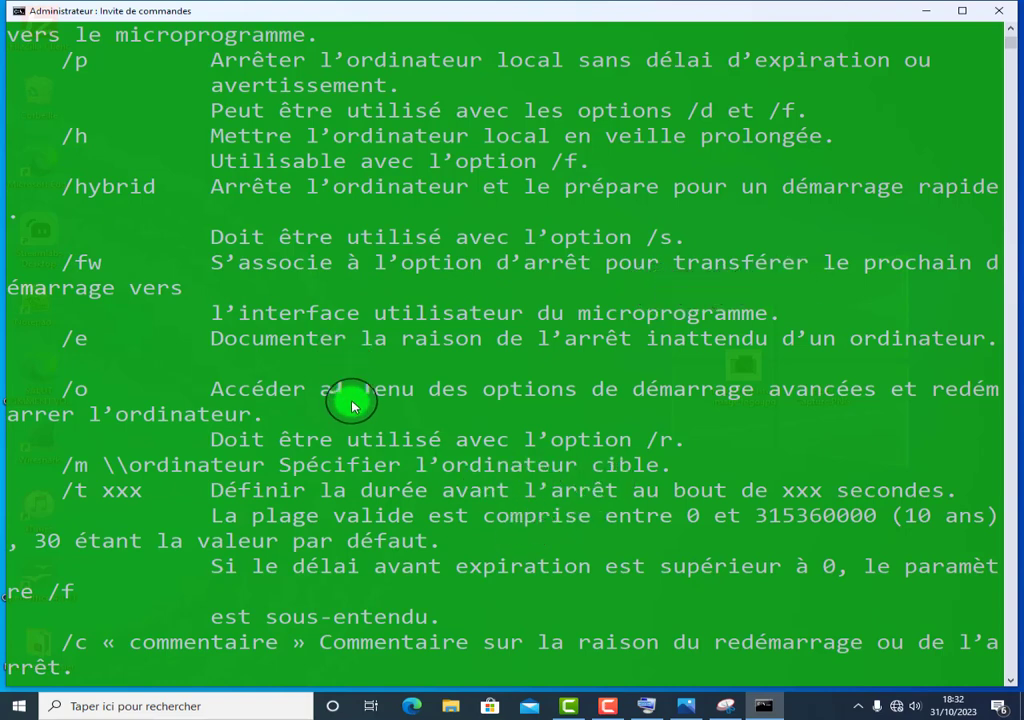
scroll(365, 430, "down", 2)
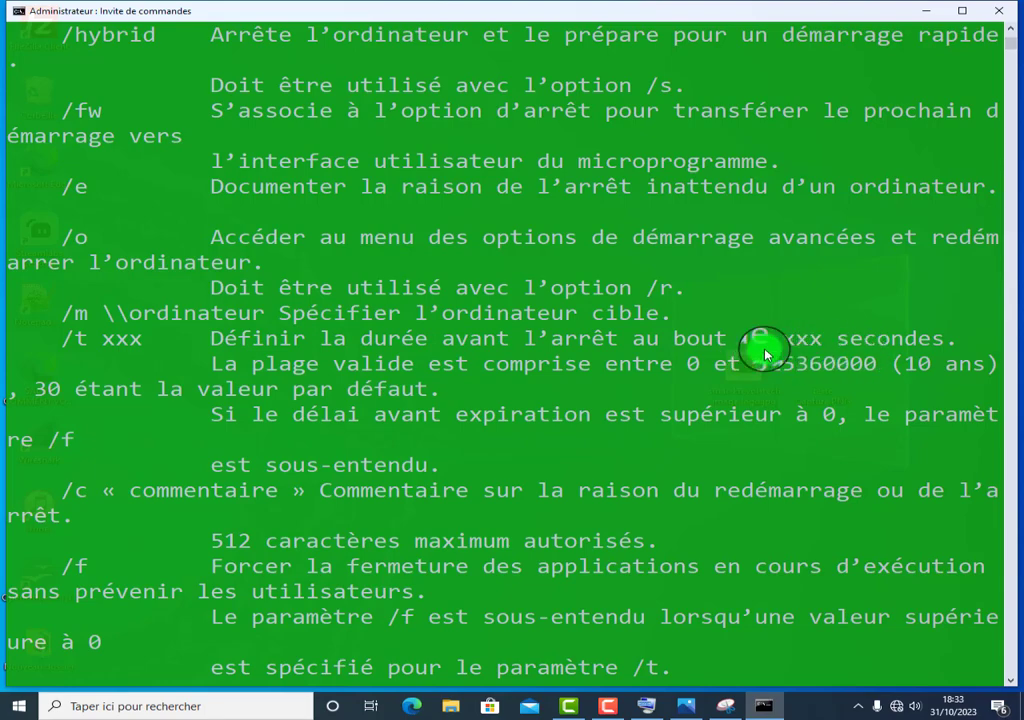
scroll(567, 391, "down", 20)
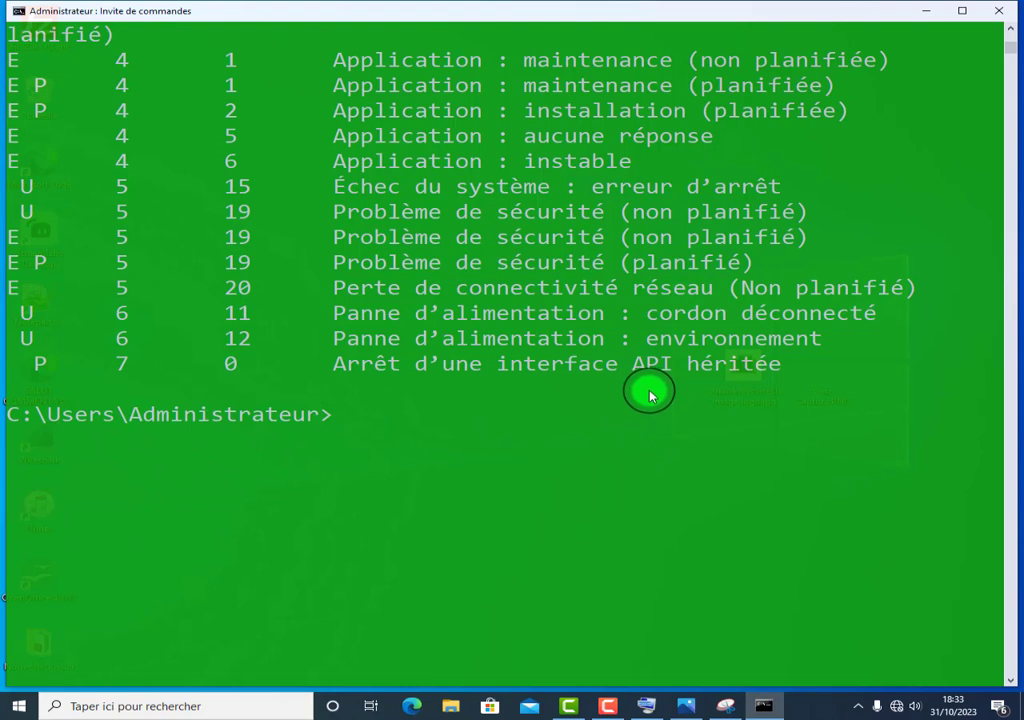
Step: Query the shutdown command again with SHUTDOWN? and SHUTDOWN, and clear the console with CLS
type("SHUTDOWN")
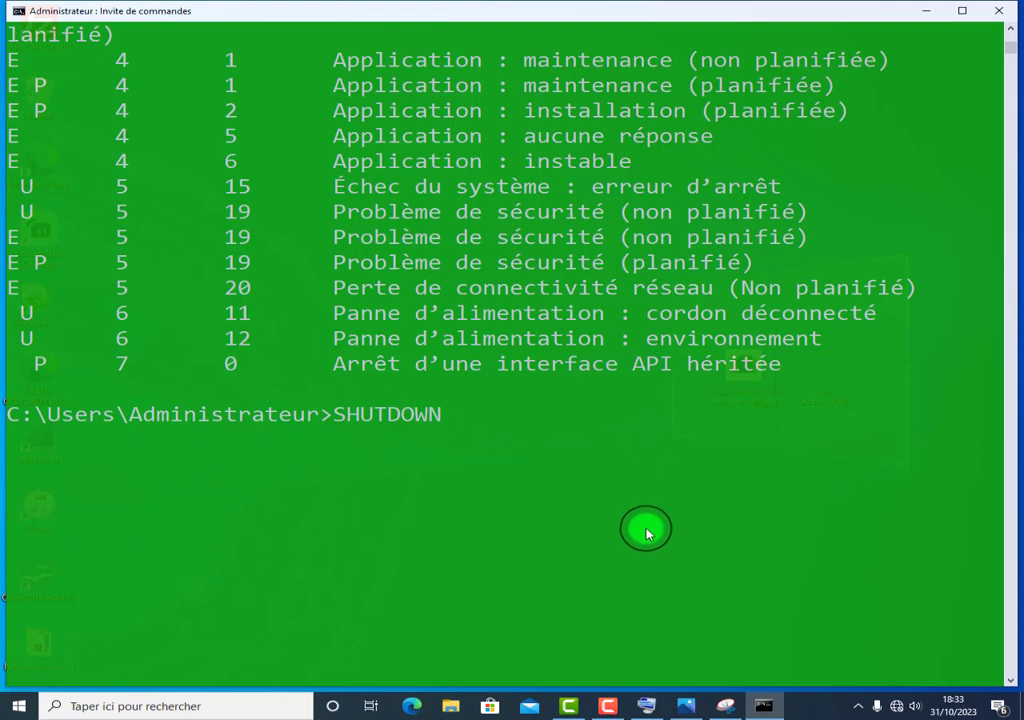
type(",")
key("BackSpace")
type("?")
key("Return")
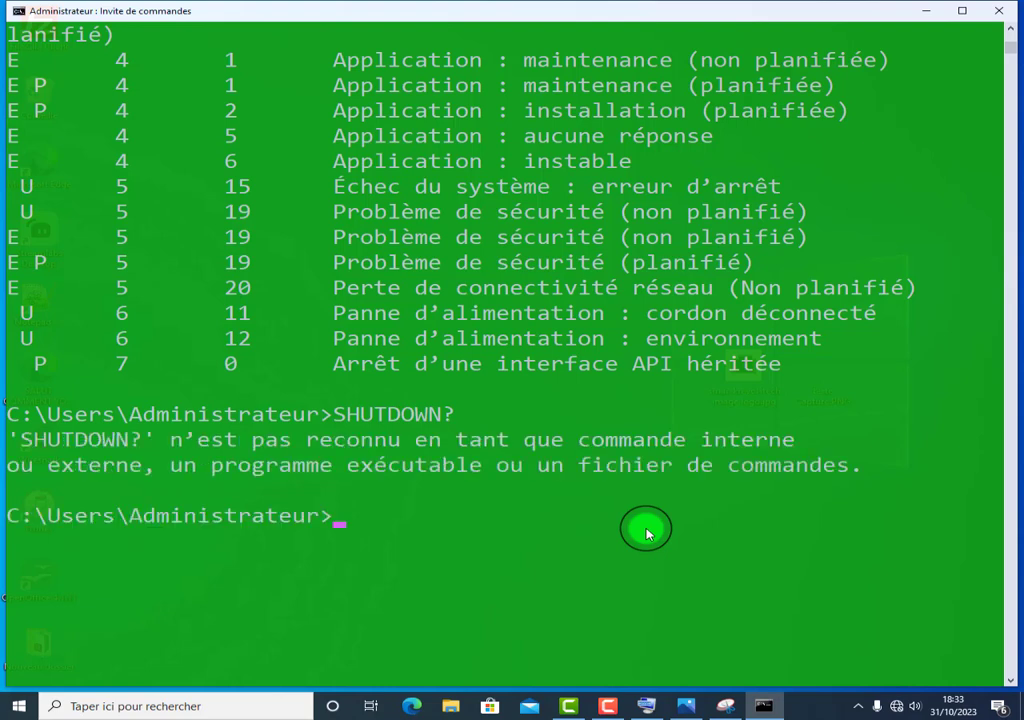
key("Up")
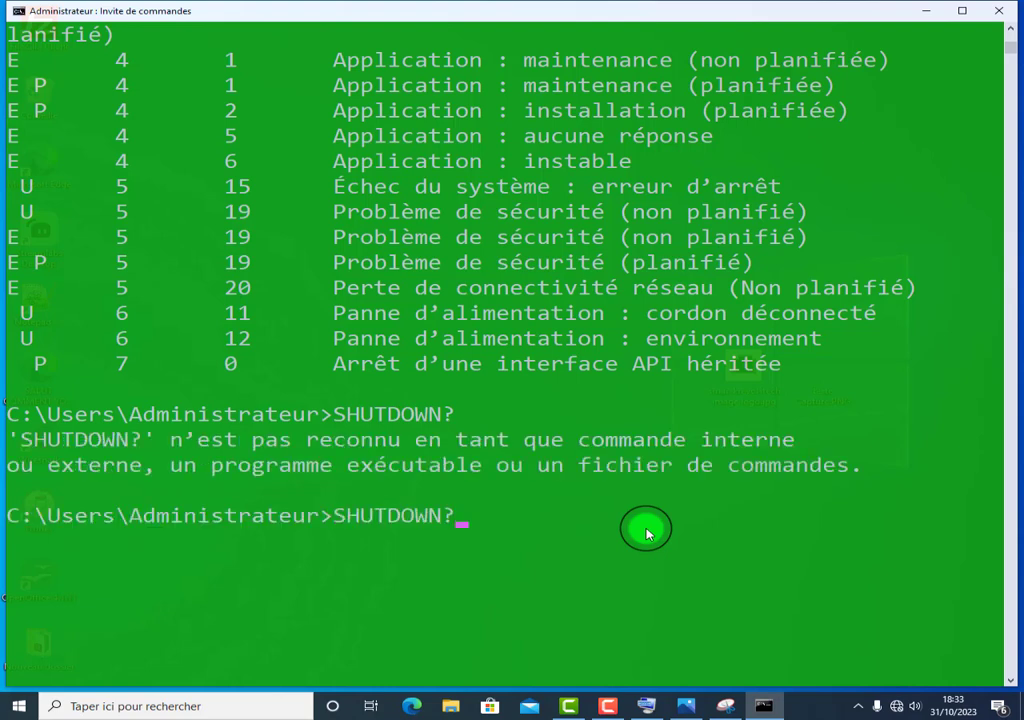
key("BackSpace")
type("?")
key("Return")
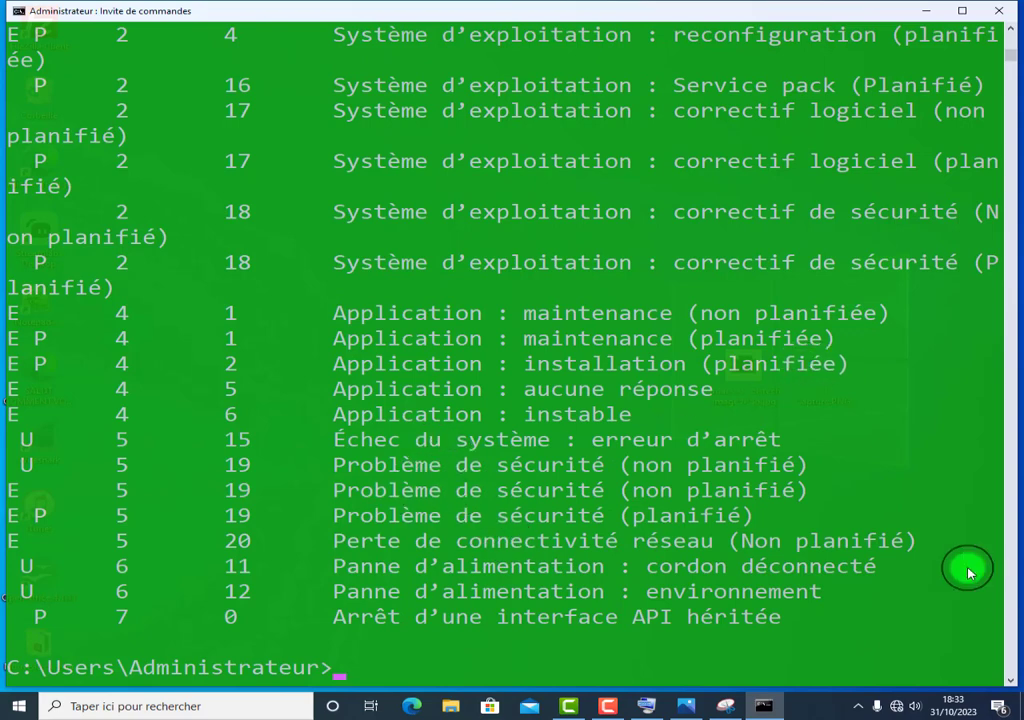
type("CLS")
key("Return")
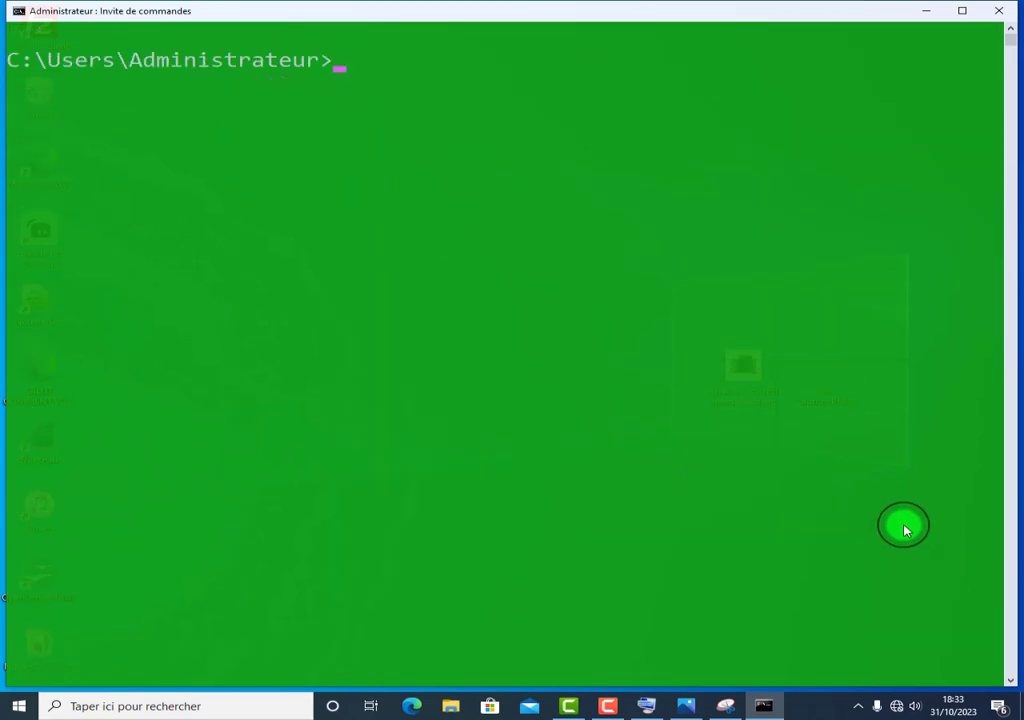
Step: Recall the earlier shutdown entry from the command history and replace its question mark with the options -S -T 0
key("Up")
key("Up")
key("Up")
key("Up")
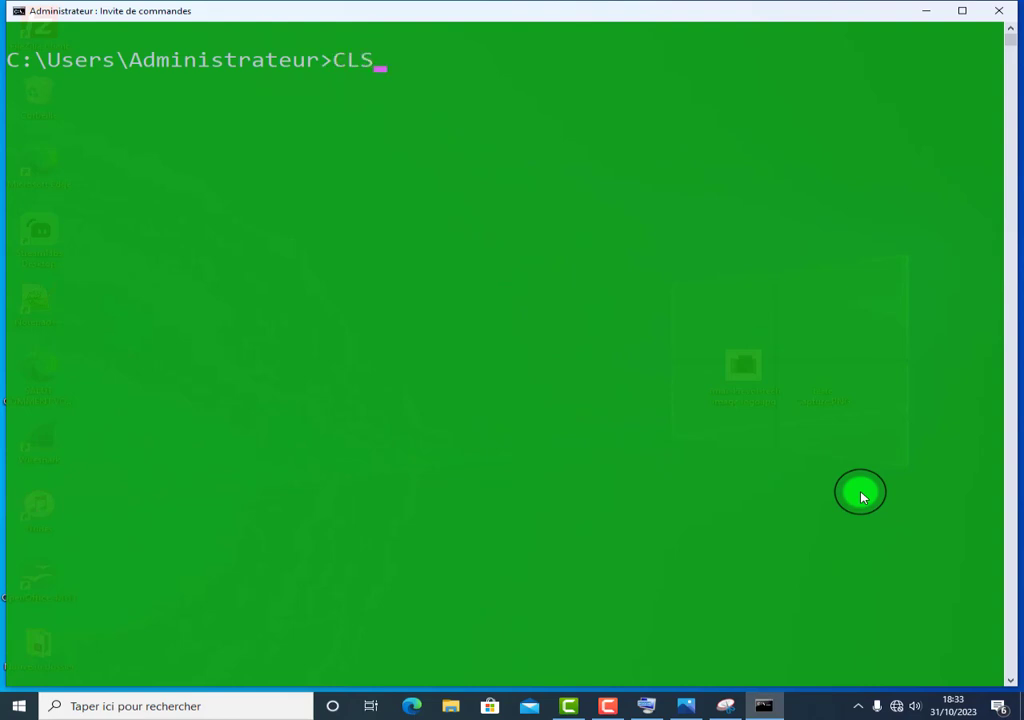
key("Up")
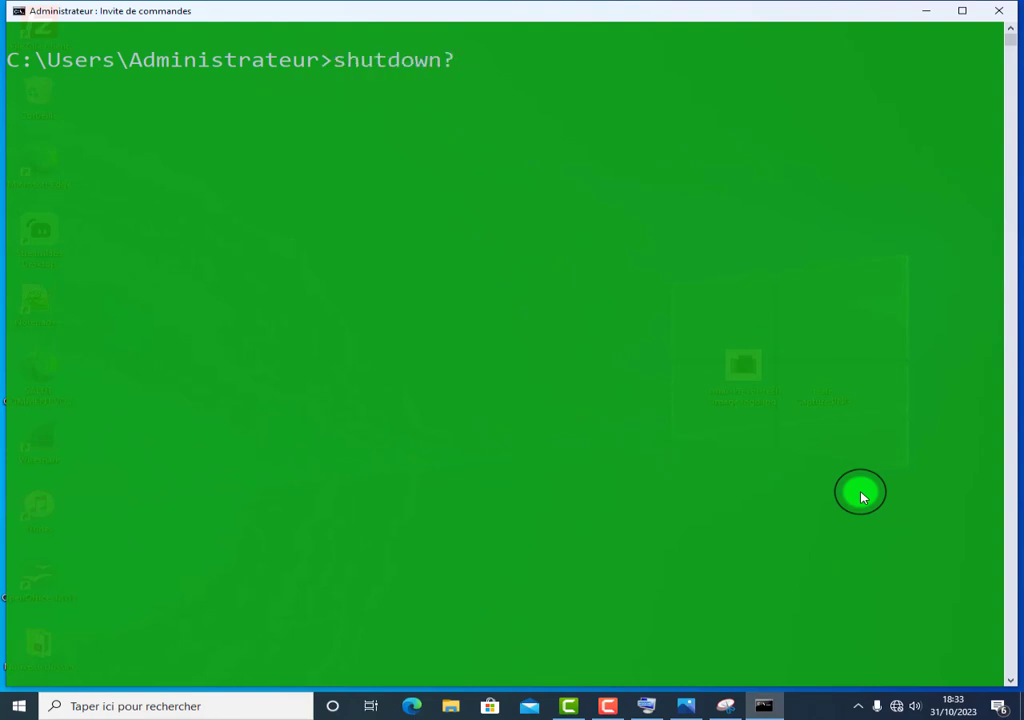
key("Down")
key("Down")
key("Down")
key("Down")
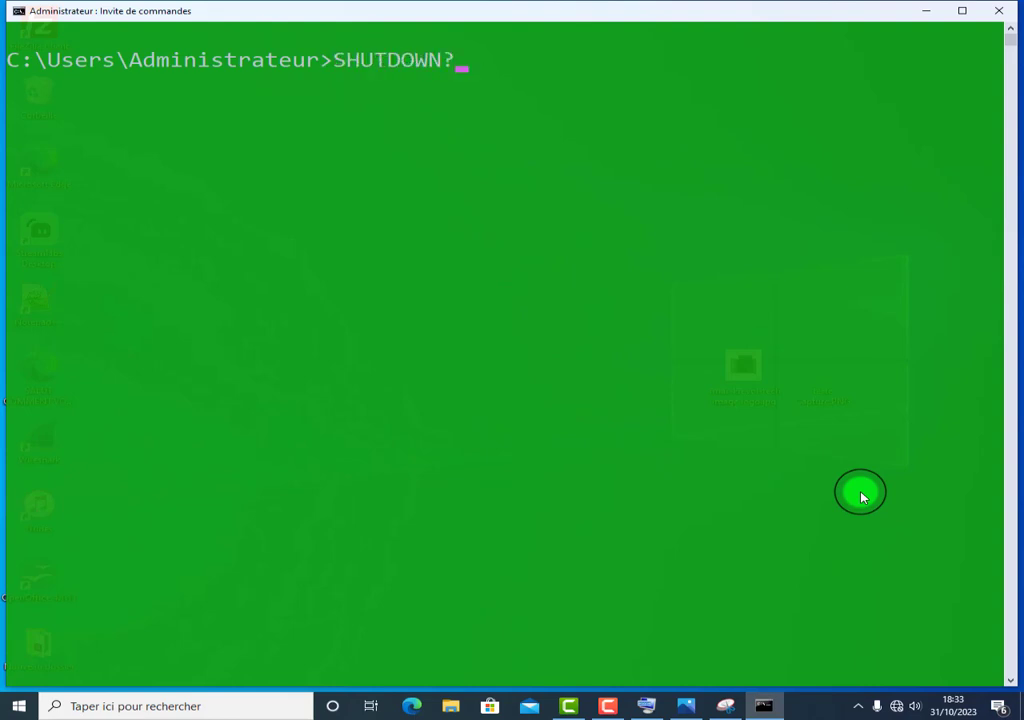
key("Up")
key("Up")
key("Up")
key("Up")
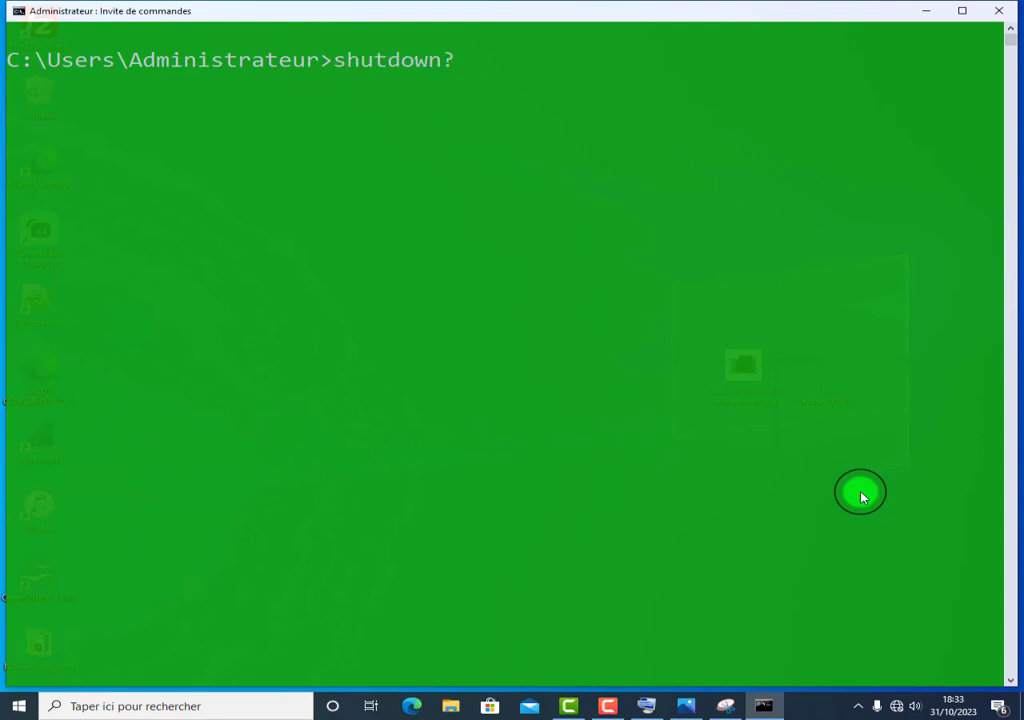
key("BackSpace")
type("-S -T 0")
Step: Erase the drafted shutdown command without running it and close the command prompt
key("BackSpace")
key("BackSpace")
key("BackSpace")
key("BackSpace")
key("BackSpace")
key("BackSpace")
key("BackSpace")
key("BackSpace")
key("BackSpace")
key("BackSpace")
key("BackSpace")
key("BackSpace")
key("BackSpace")
key("BackSpace")
key("BackSpace")
key("BackSpace")
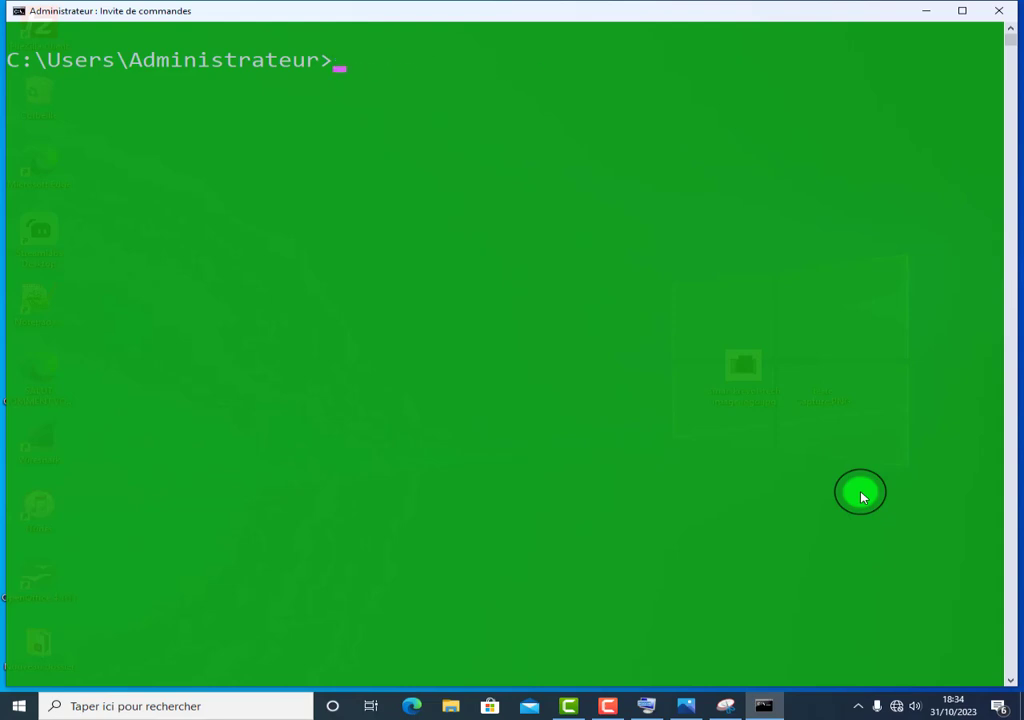
left_click(992, 12)
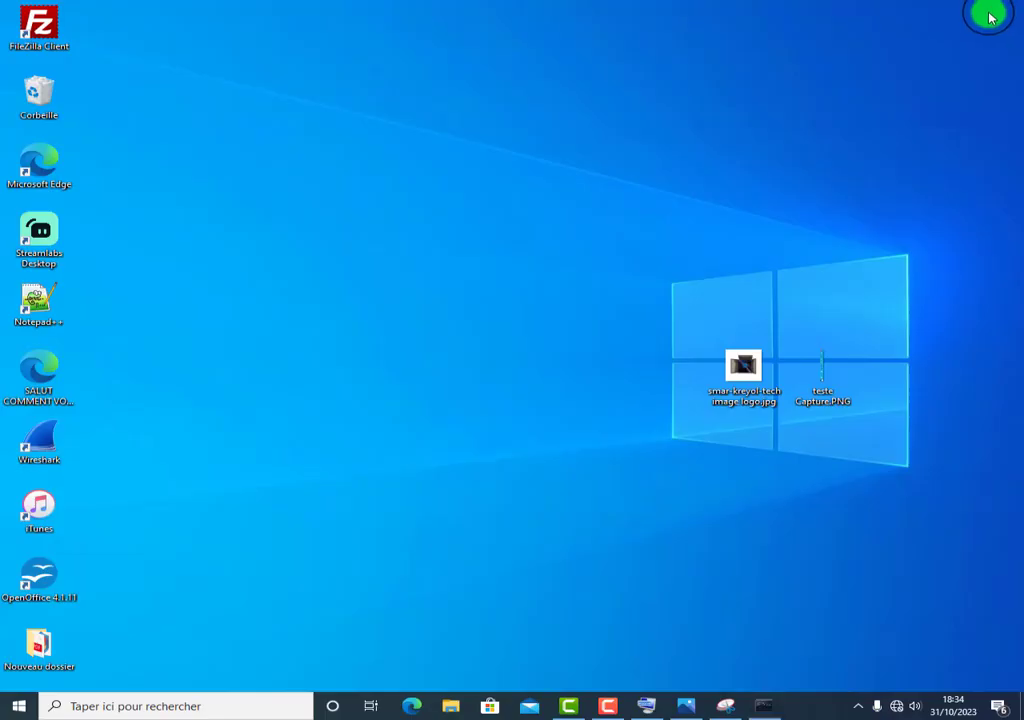
Step: Search Windows for BLOC-NOTES and open the Bloc-notes application
left_click(108, 706)
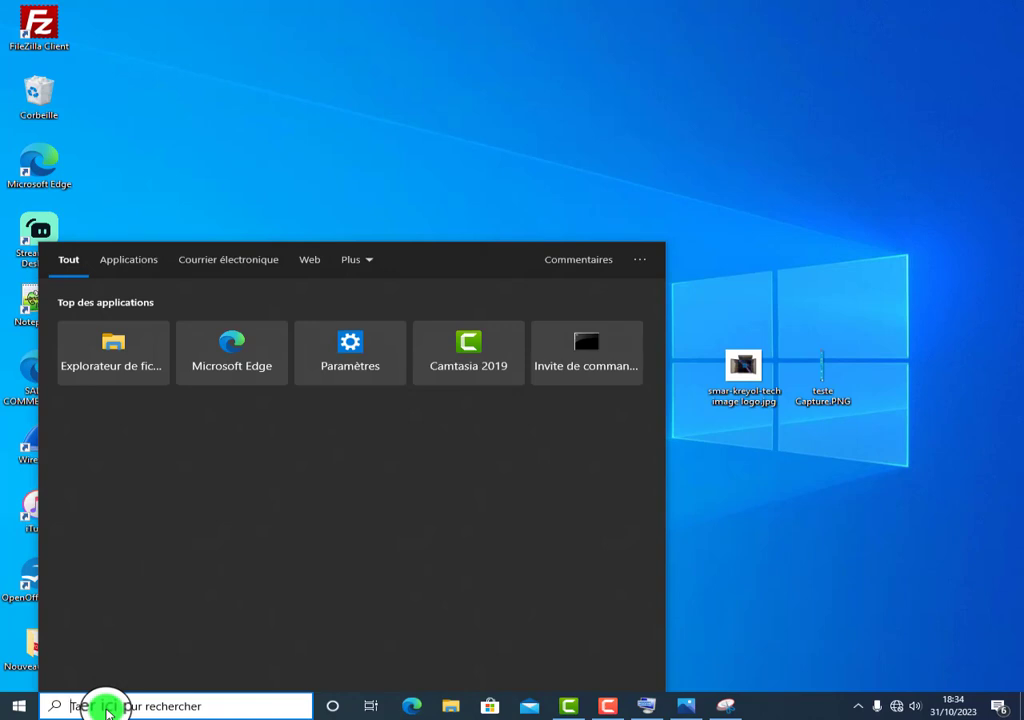
type("BLO")
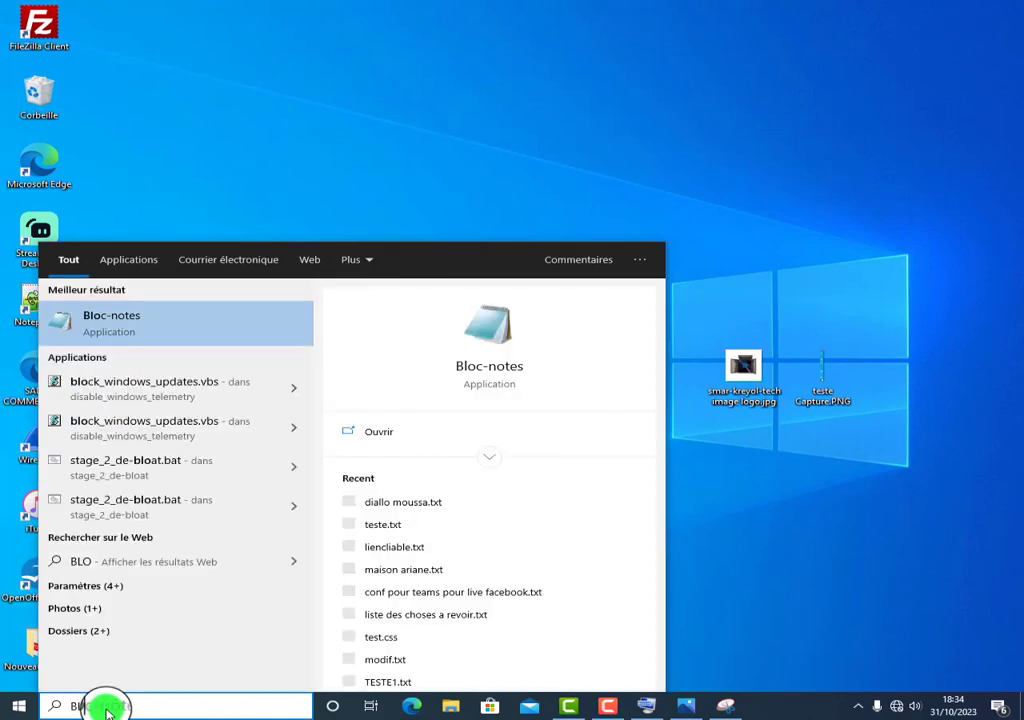
type("C")
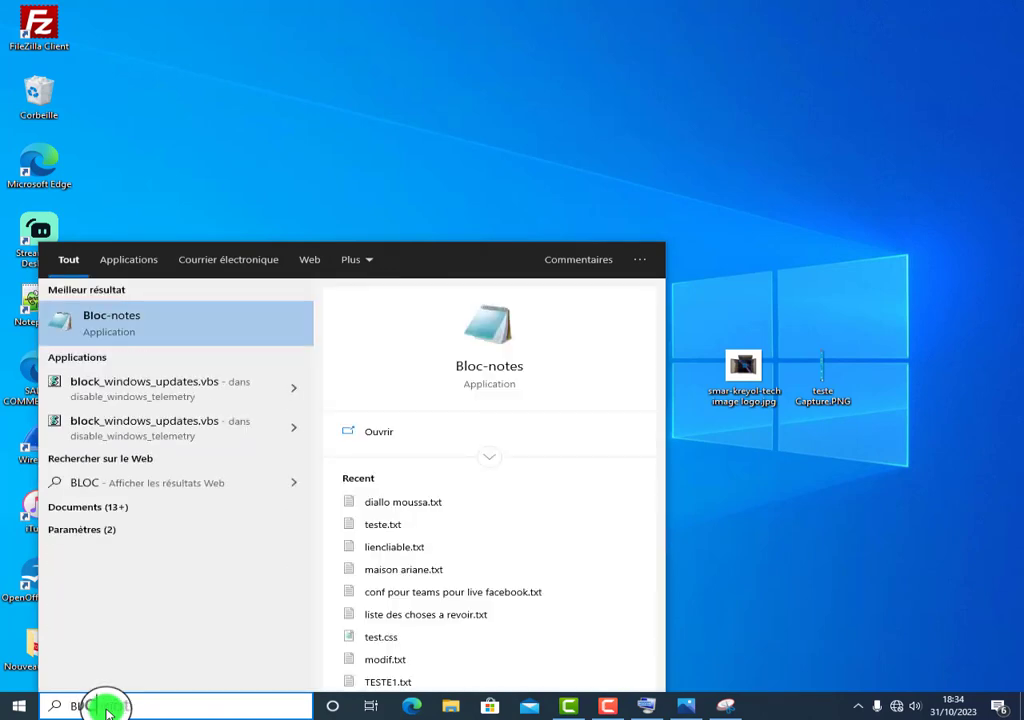
type("-")
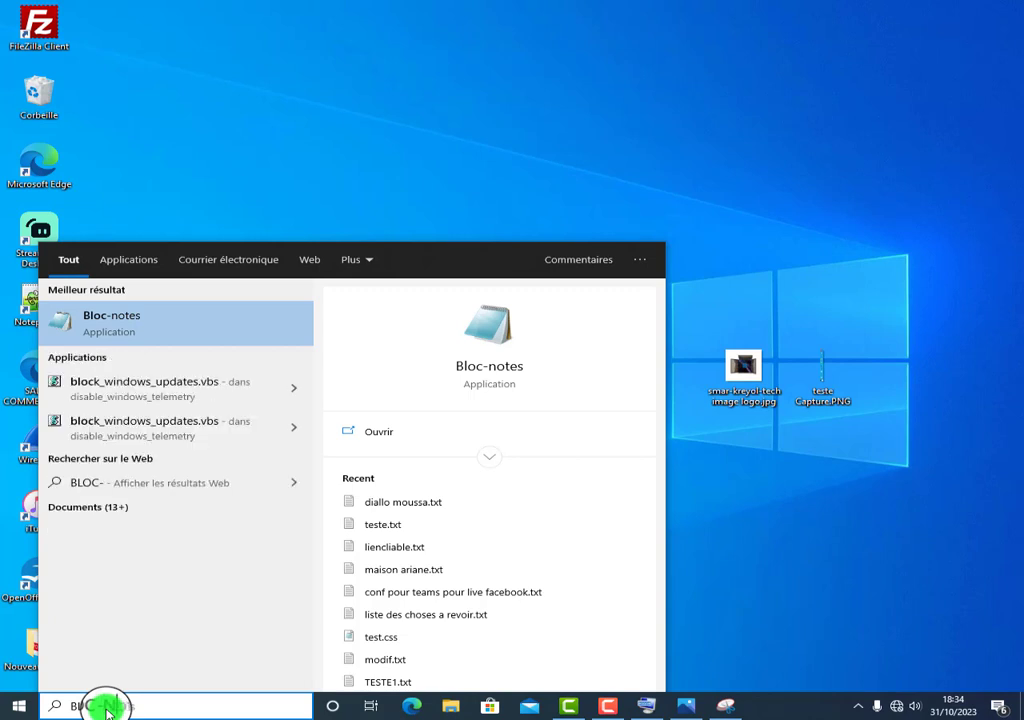
type("NOTES")
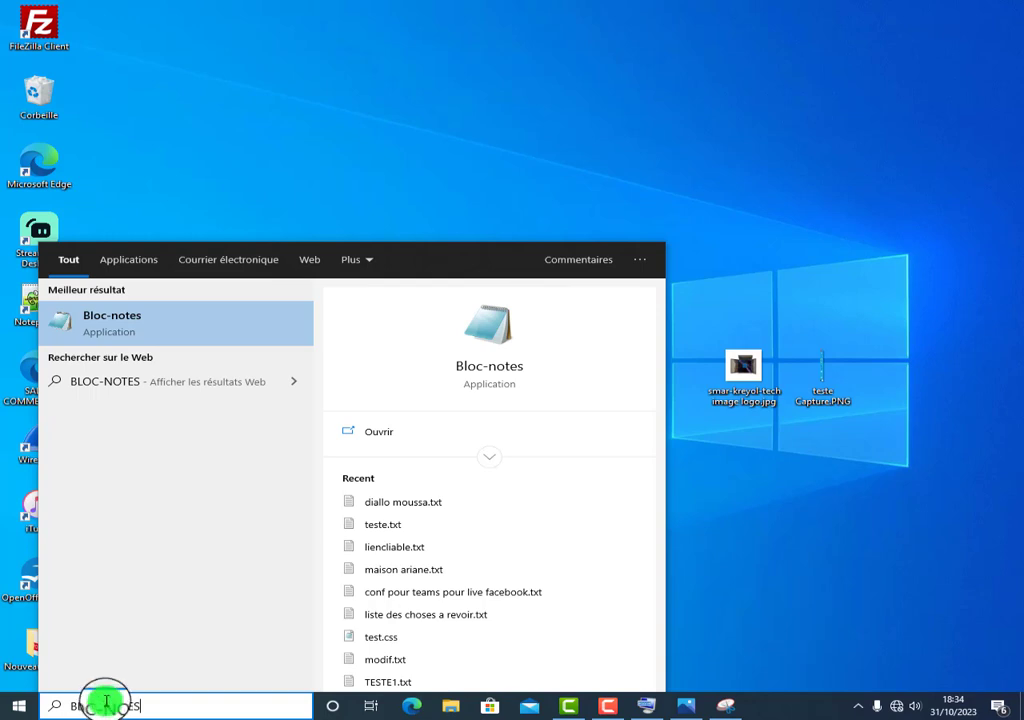
left_click(167, 341)
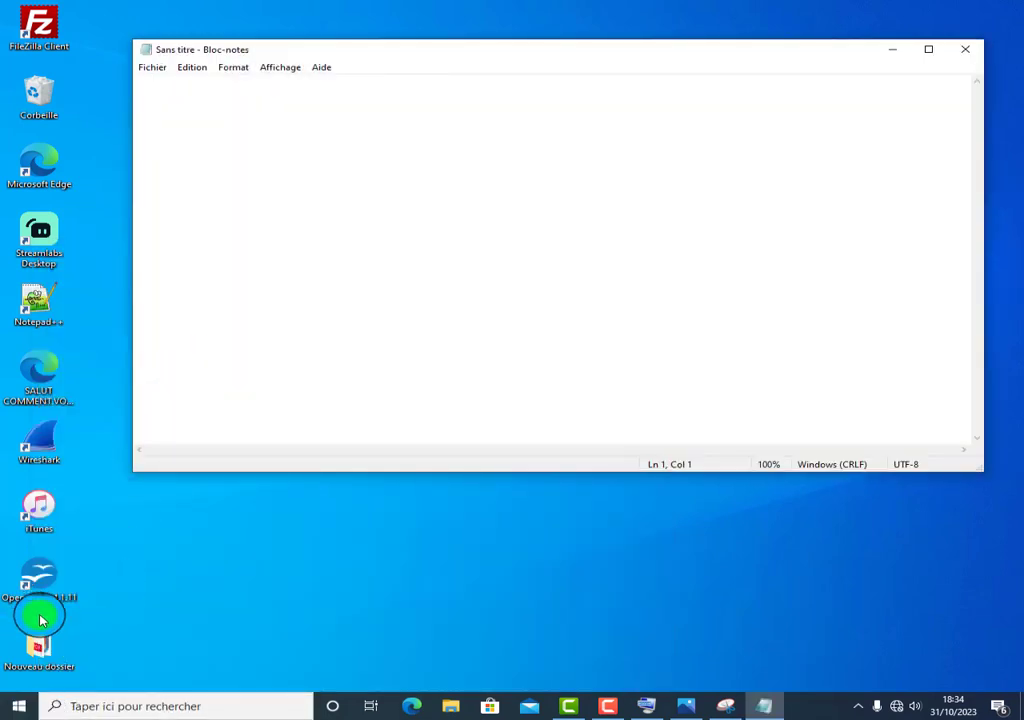
Step: Search Windows for WORDPAD and clear the query without opening the application
left_click(150, 708)
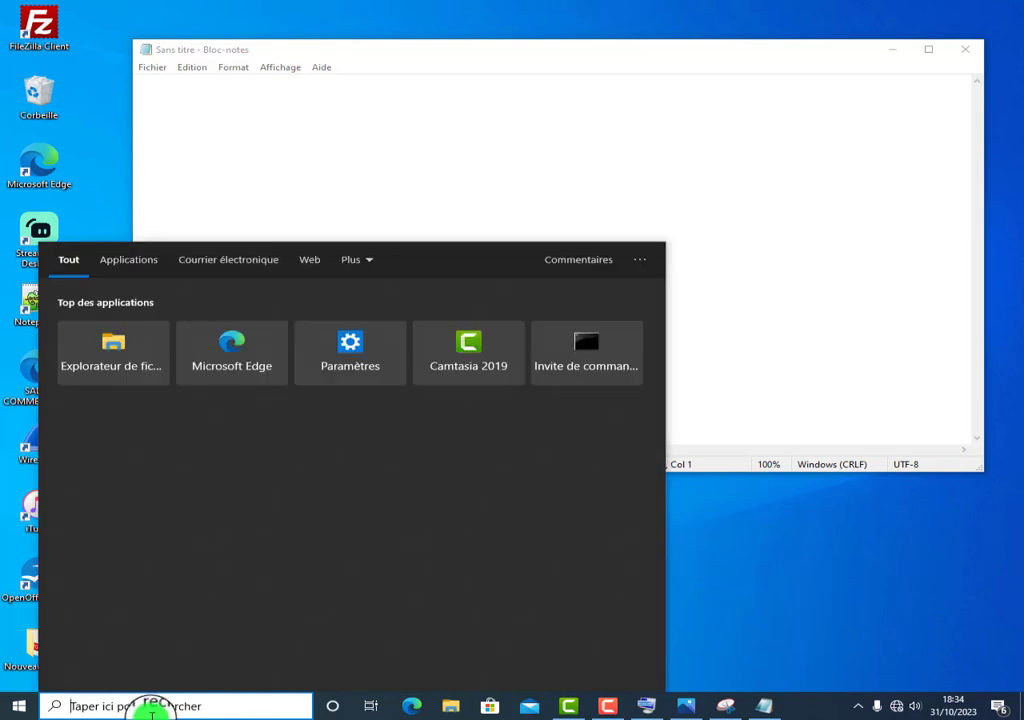
type("WO")
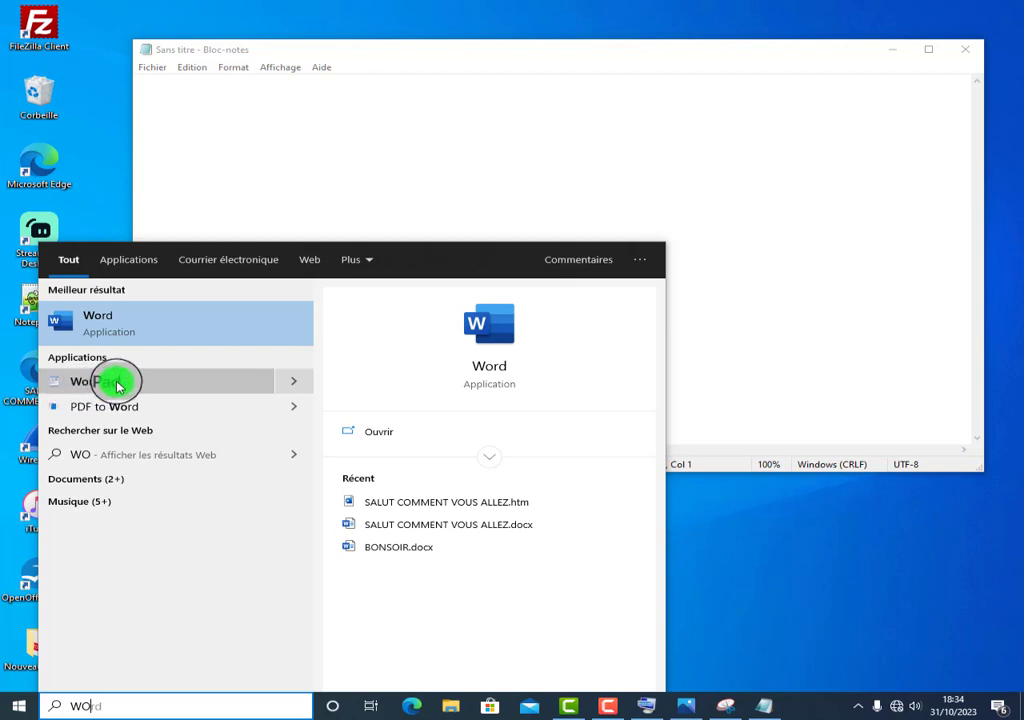
type("R")
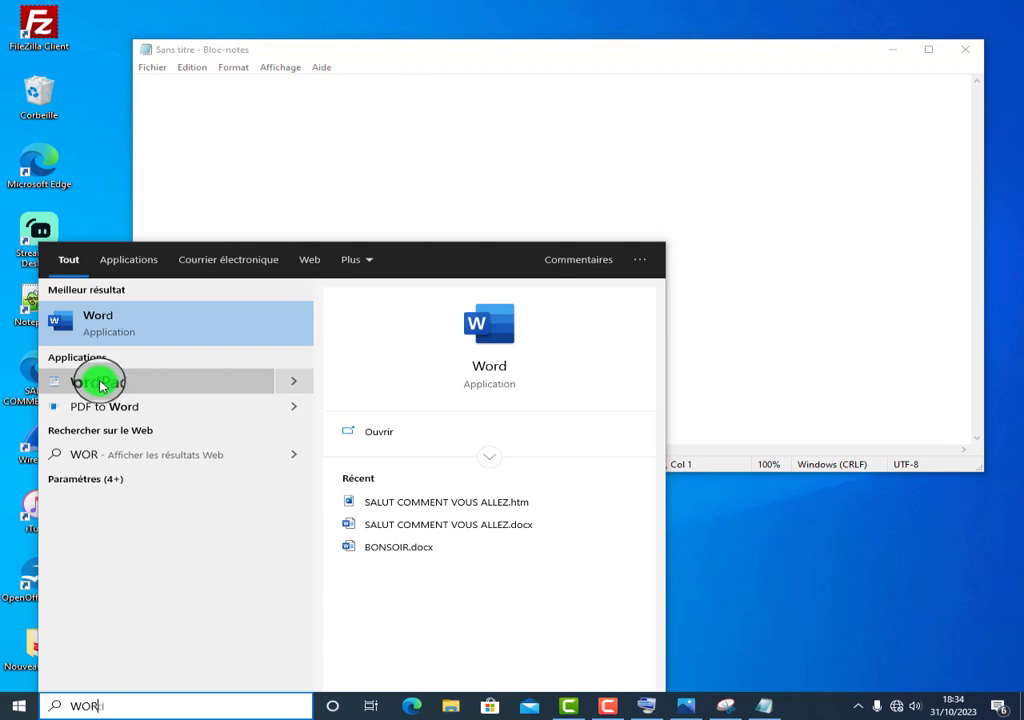
type("DPAD")
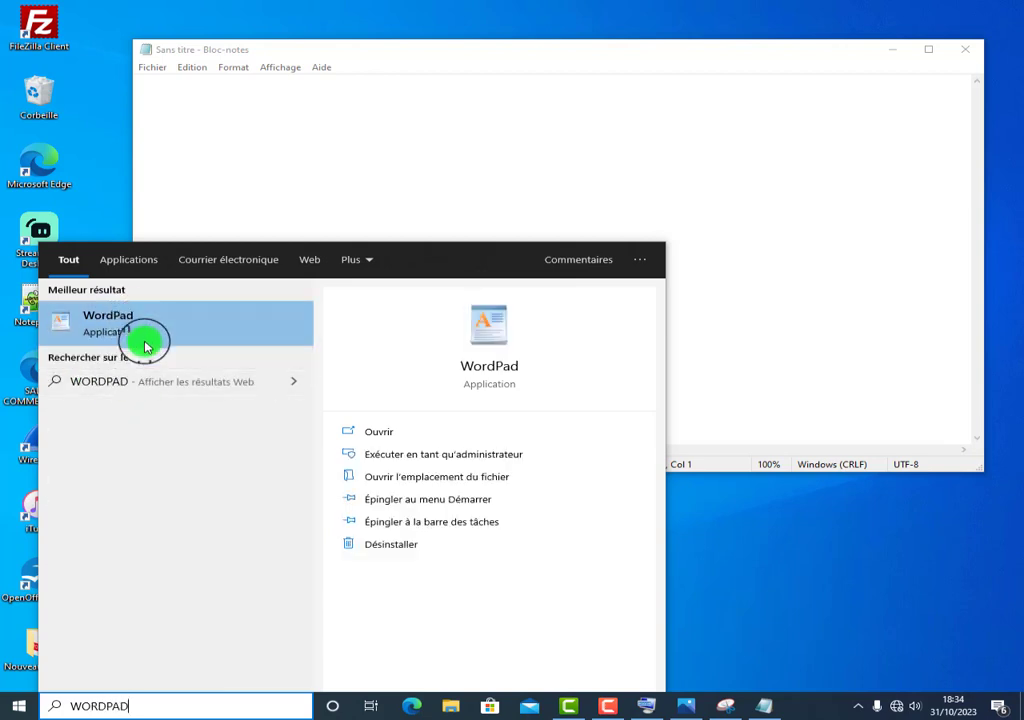
key("BackSpace")
key("BackSpace")
key("BackSpace")
key("BackSpace")
key("BackSpace")
key("BackSpace")
key("BackSpace")
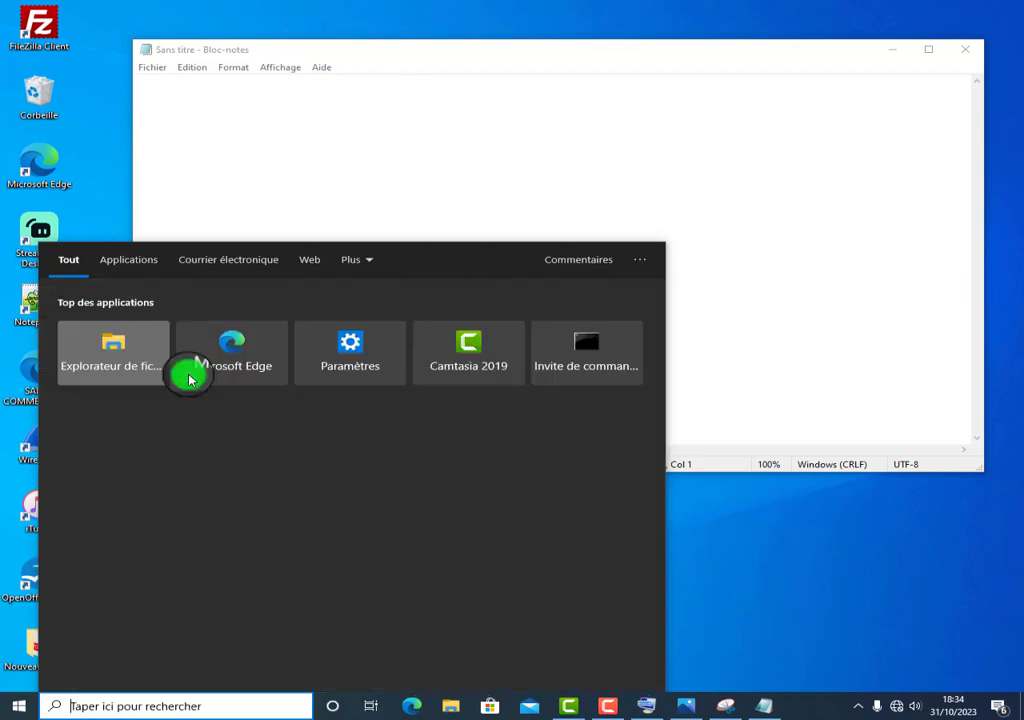
Step: Search Windows for NOTEPAD
type("NOTE")
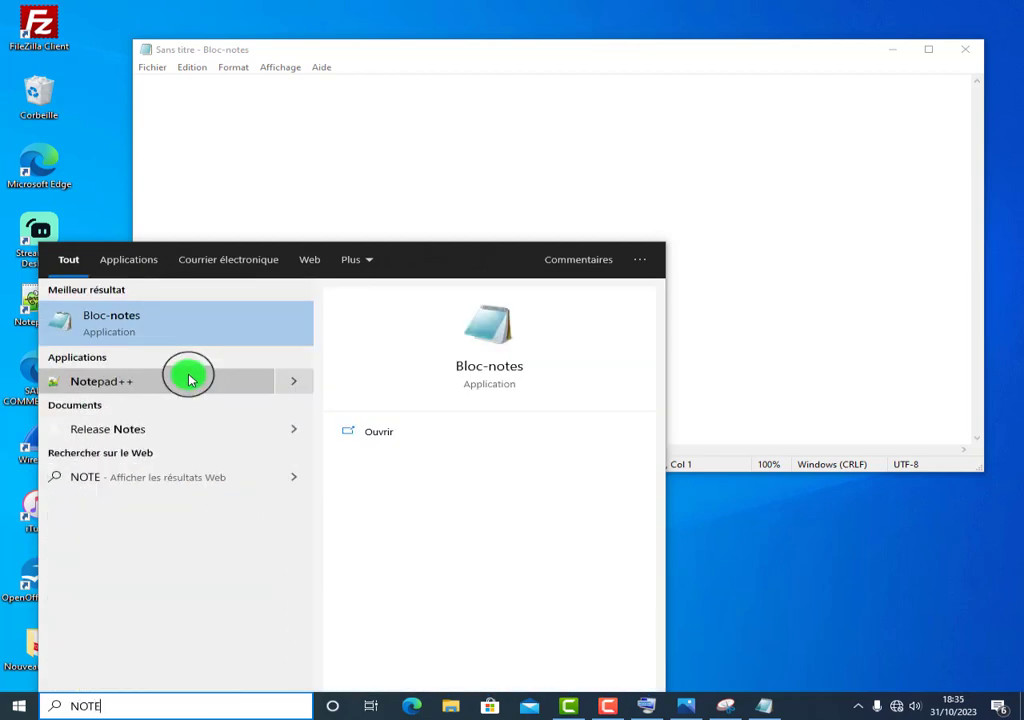
type("PA")
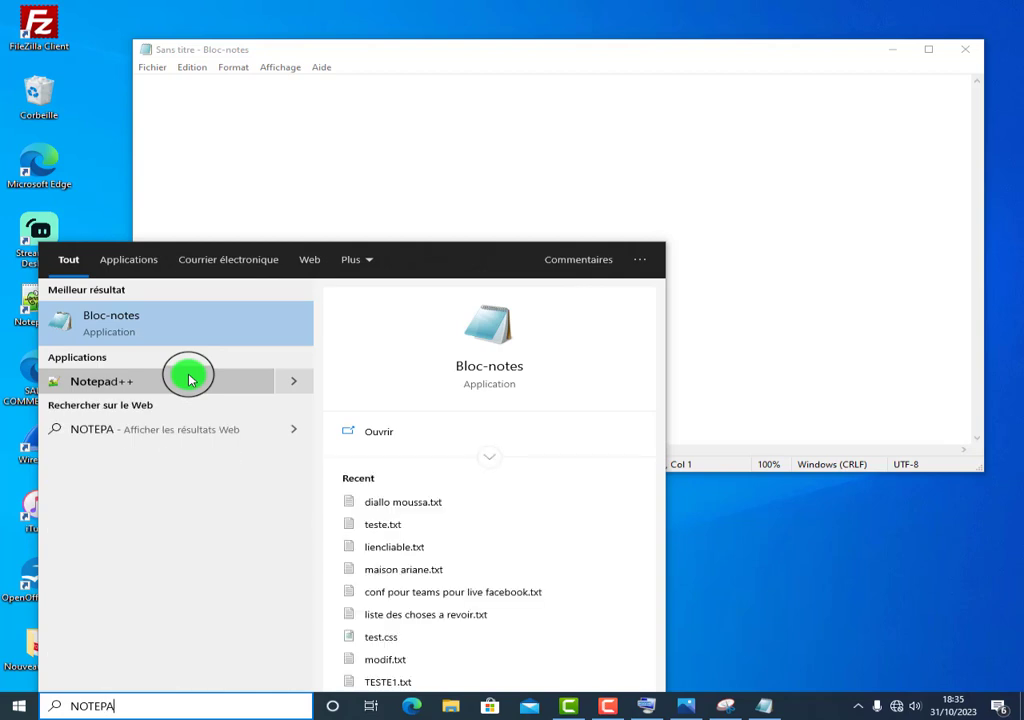
type("D")
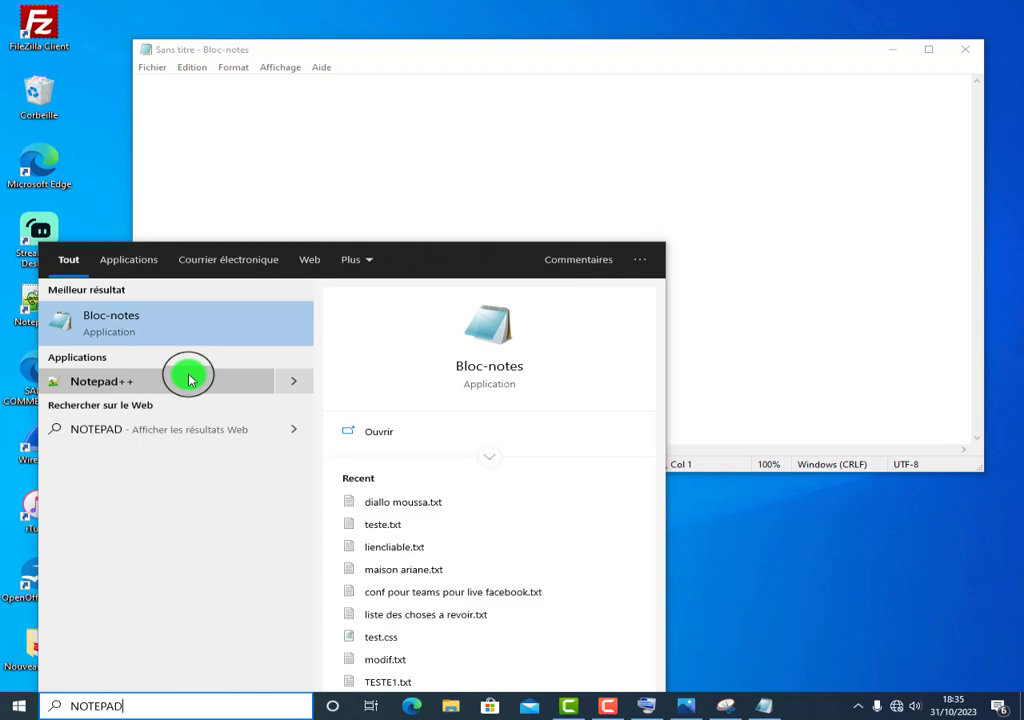
Step: Extend the Windows search to NOTEPAD++, dismiss the results and maximize the empty Bloc-notes window
type("++")
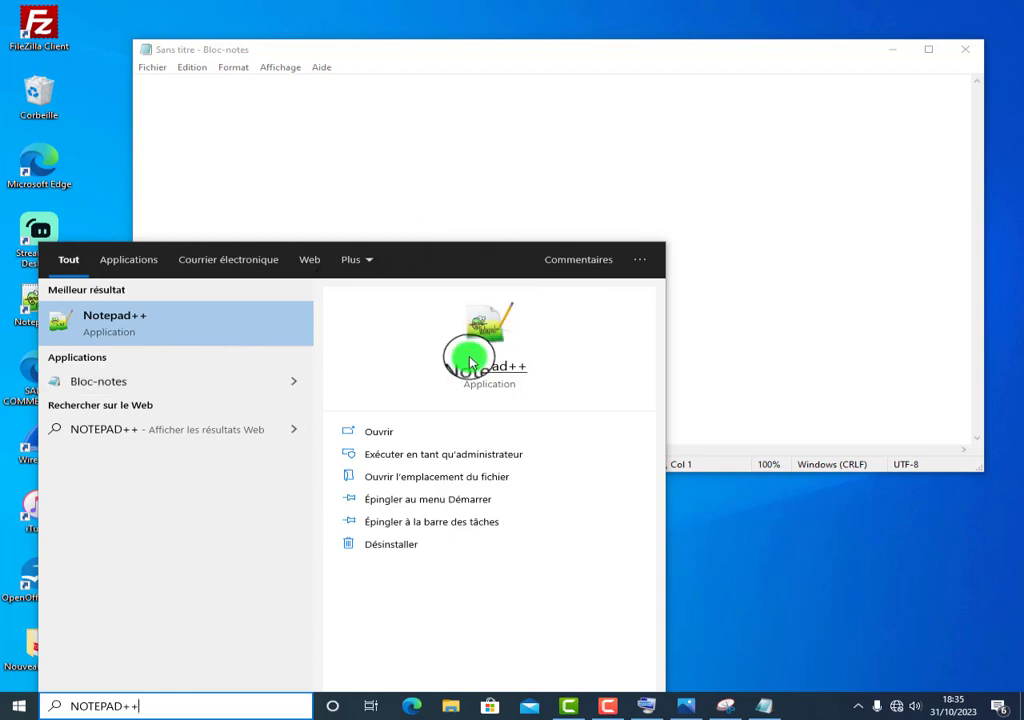
left_click(478, 186)
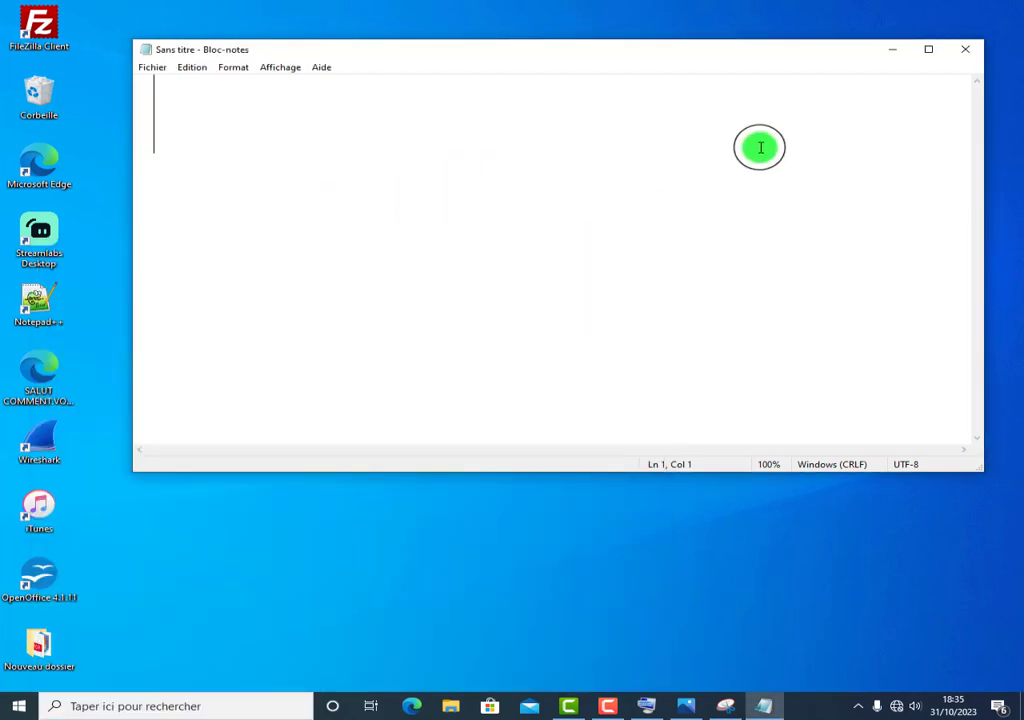
left_click(928, 50)
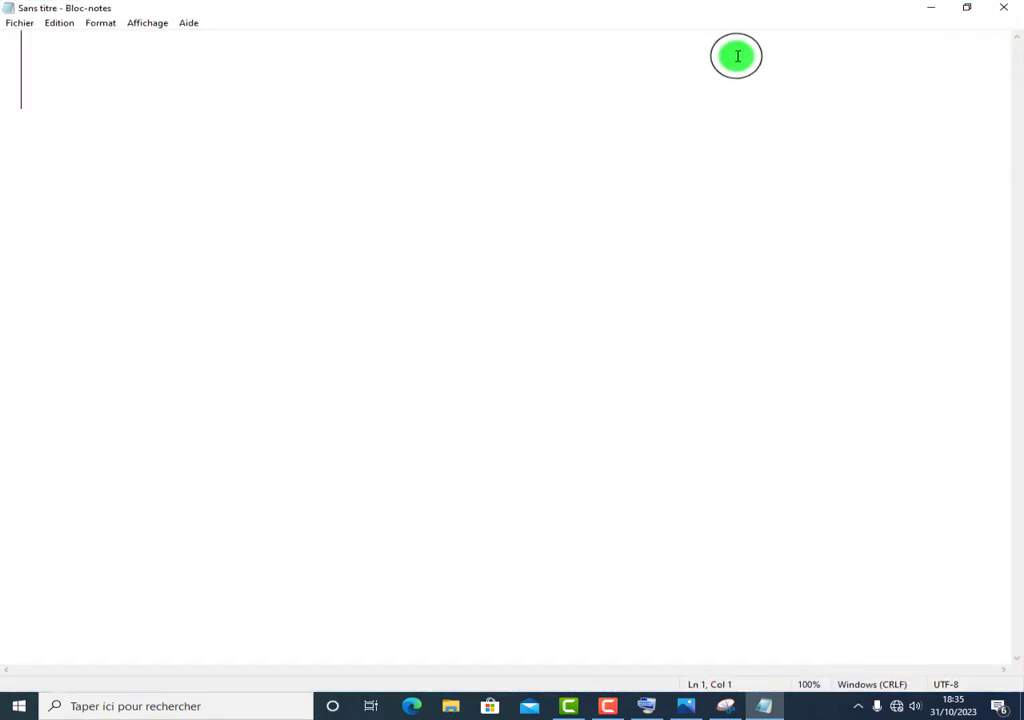
type("SHUT")
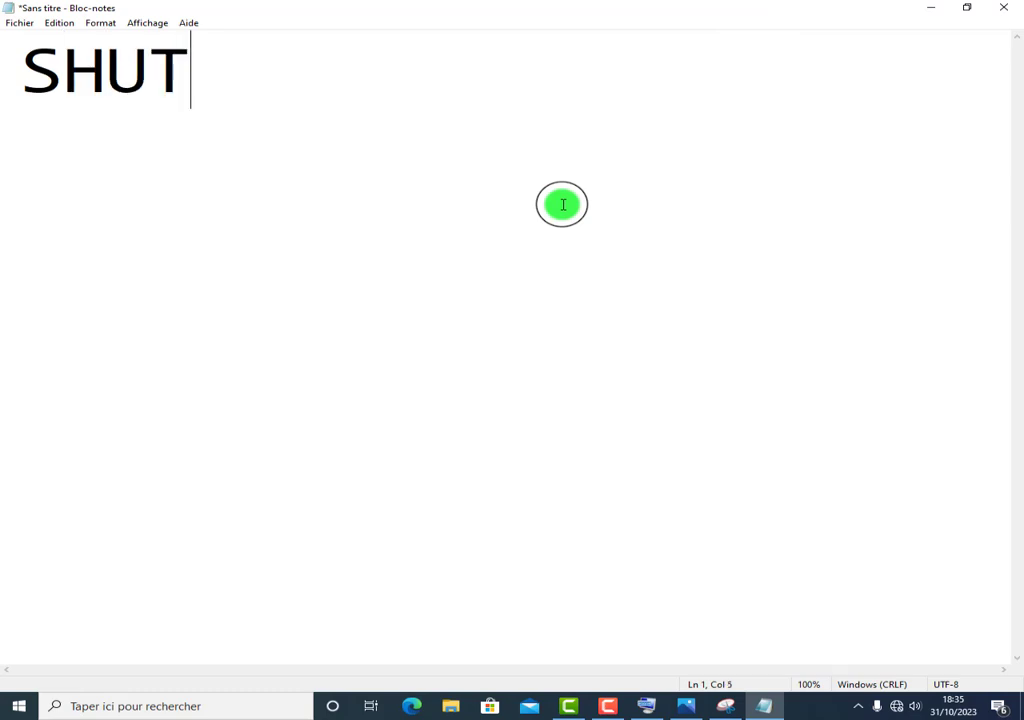
type("D")
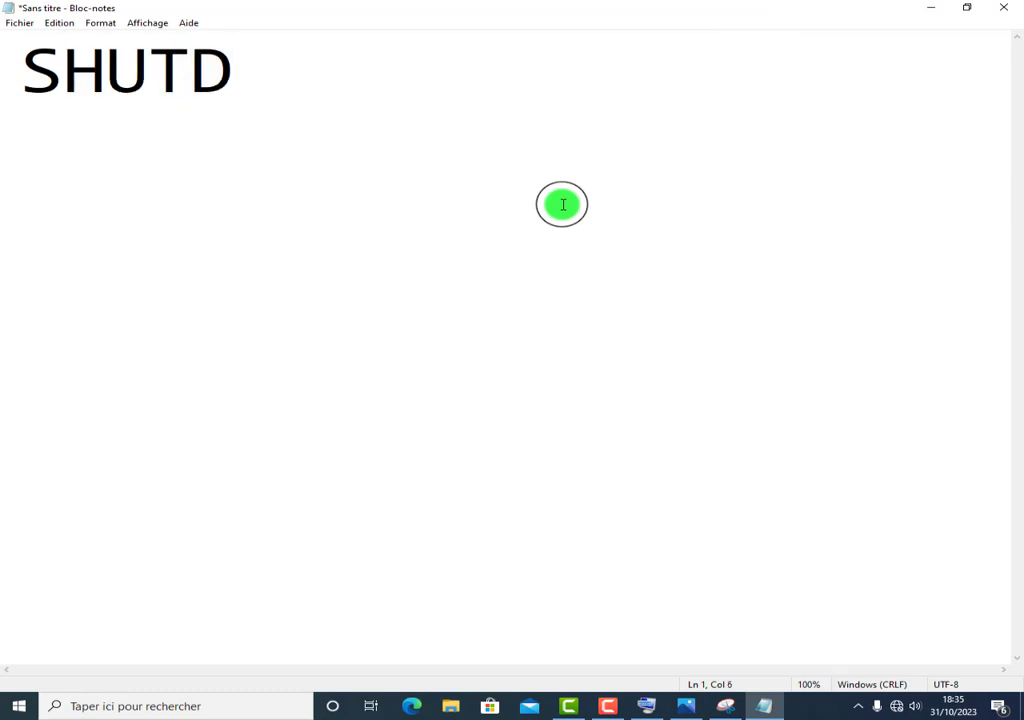
type("OWN")
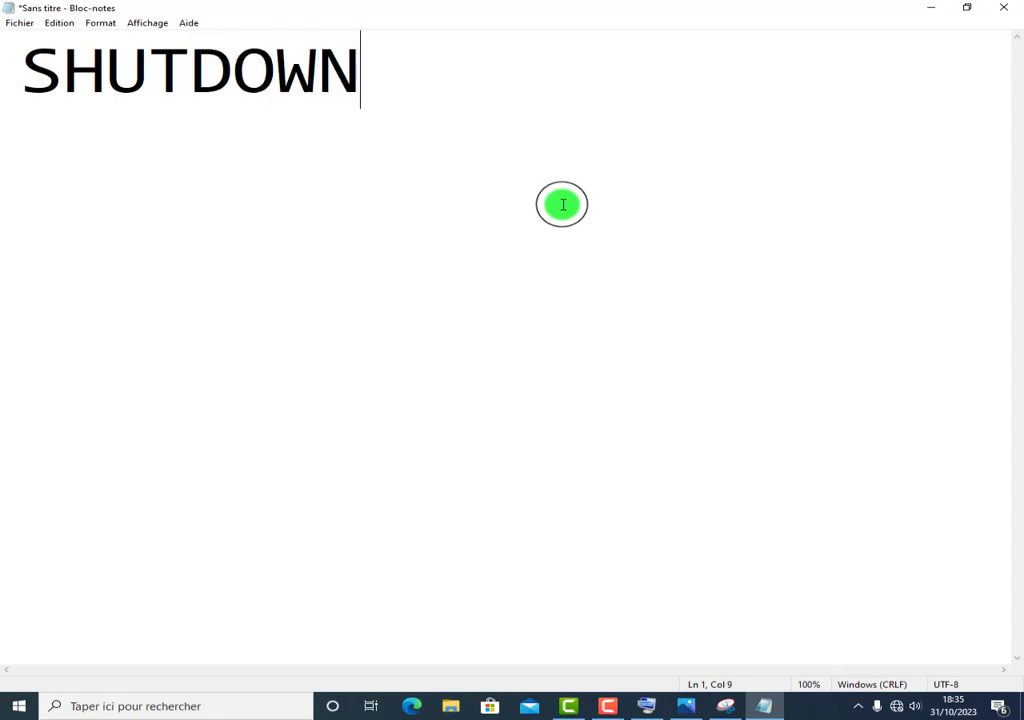
type(" -S -")
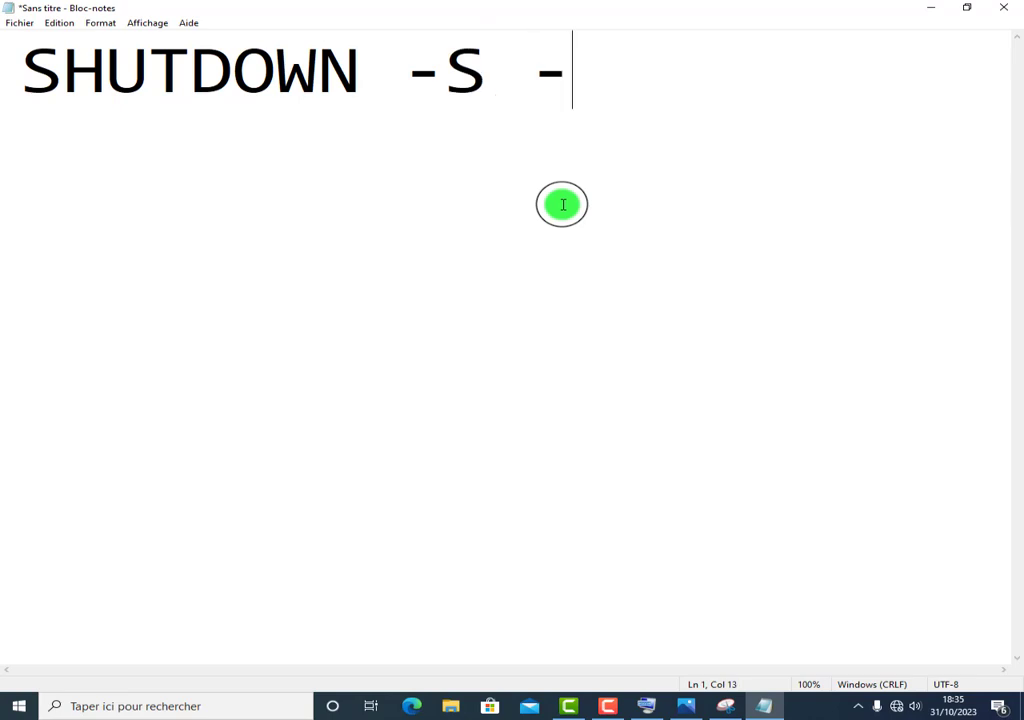
type("T 0")
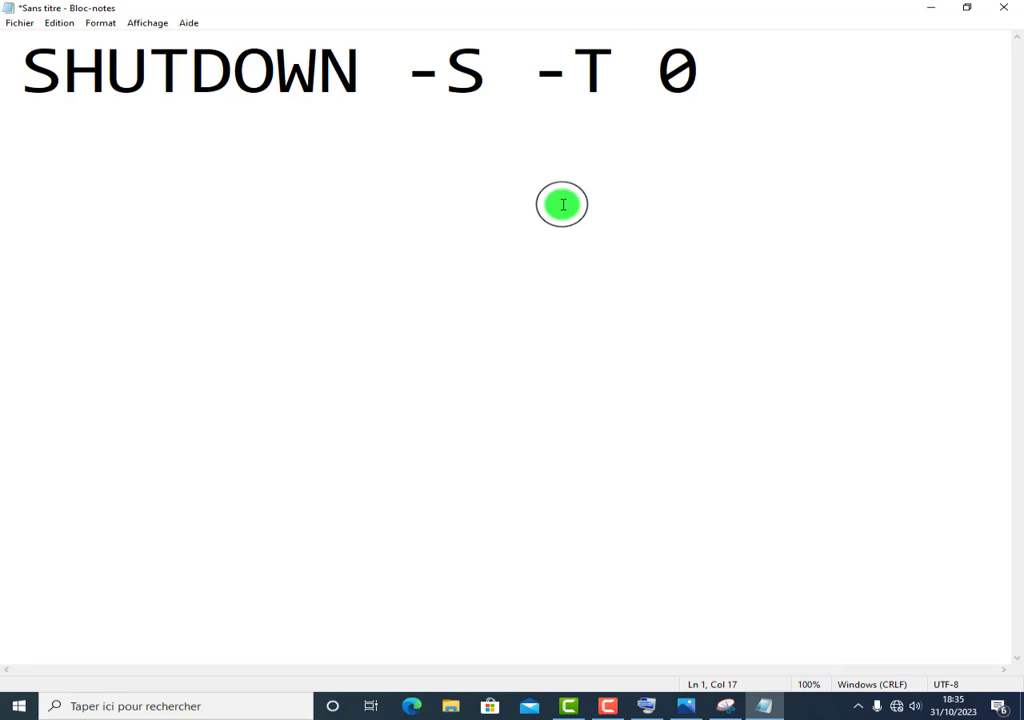
key("BackSpace")
key("BackSpace")
key("BackSpace")
key("BackSpace")
key("BackSpace")
key("BackSpace")
key("BackSpace")
key("BackSpace")
key("BackSpace")
key("BackSpace")
key("BackSpace")
key("BackSpace")
key("BackSpace")
key("BackSpace")
key("BackSpace")
key("BackSpace")
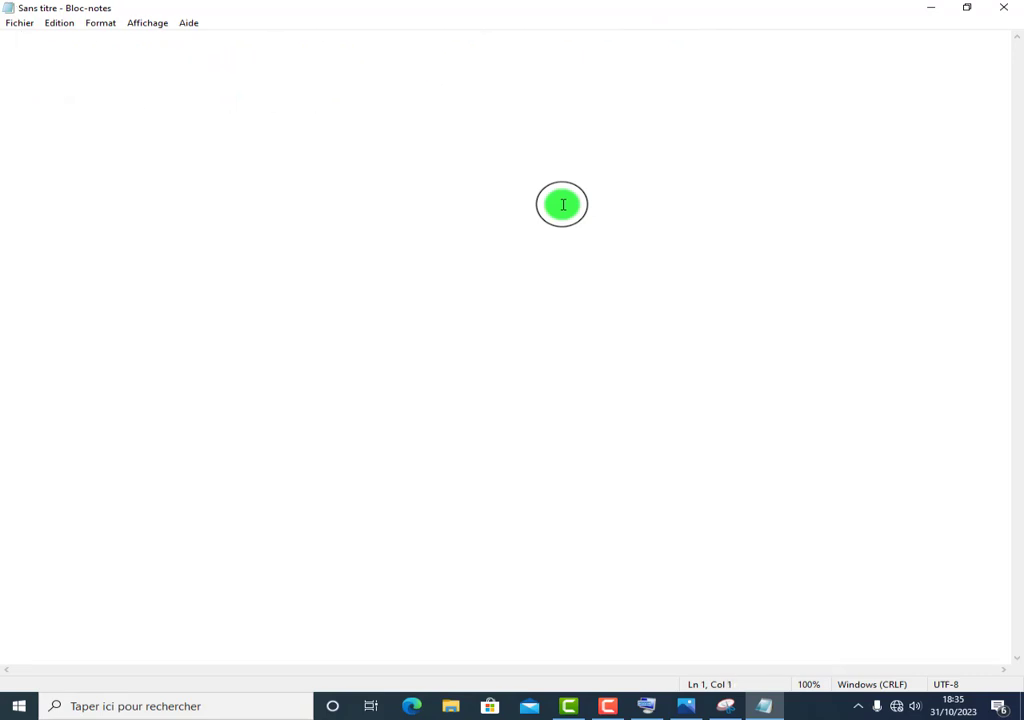
Step: Write the command "shutdown -s -t 0" in lowercase in the blank Bloc-notes document
type("shurt")
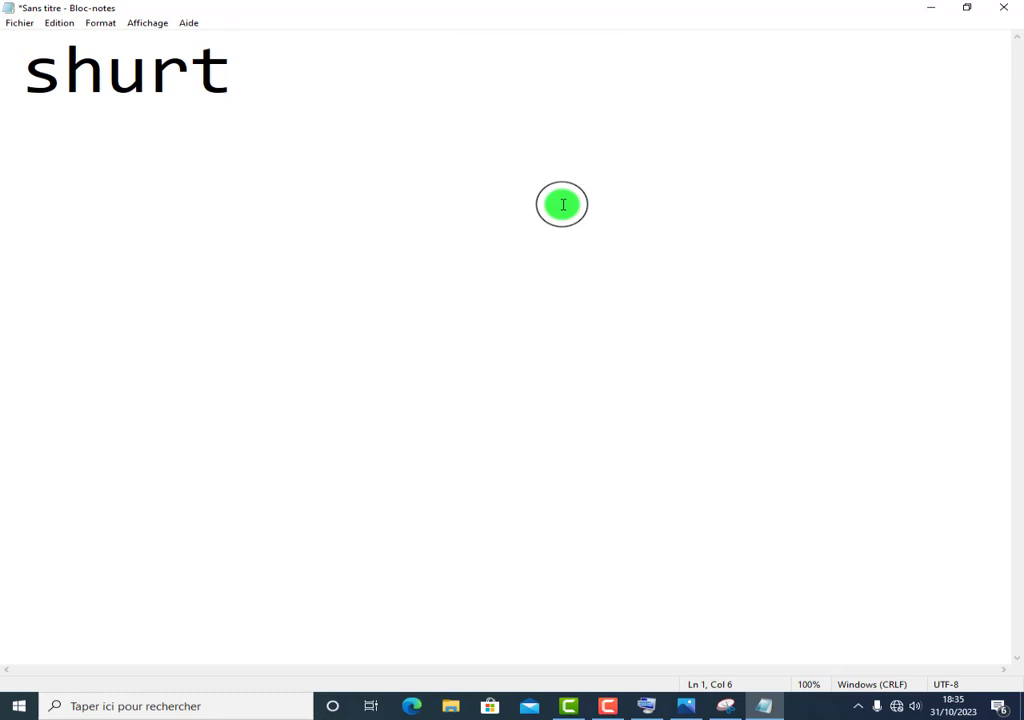
key("BackSpace")
key("BackSpace")
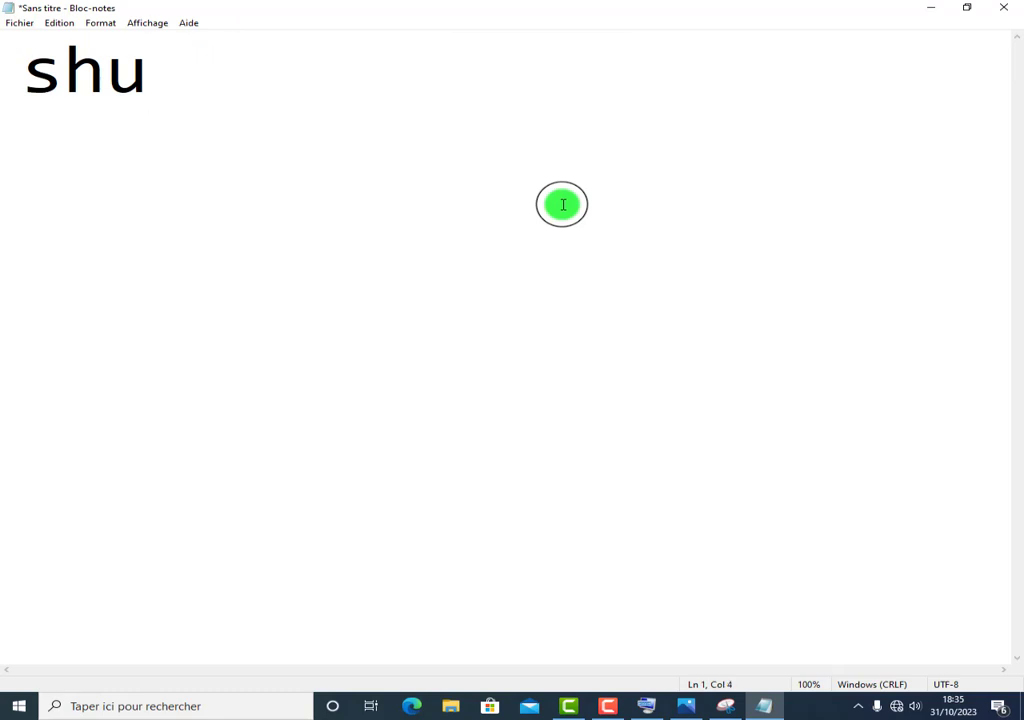
type("tdo")
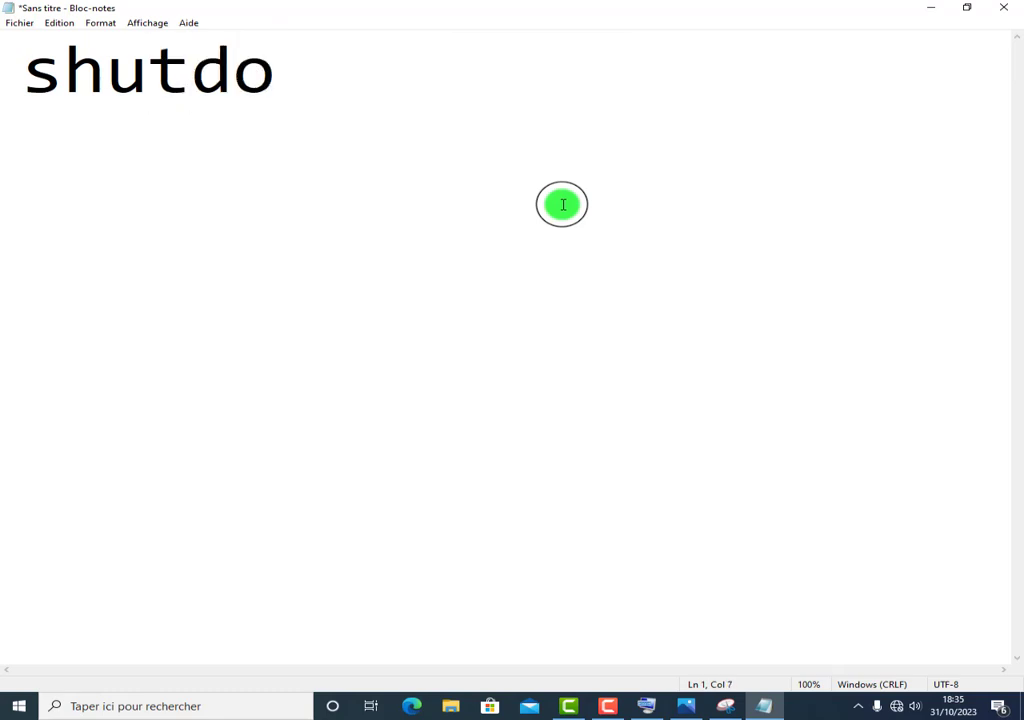
type("wn ")
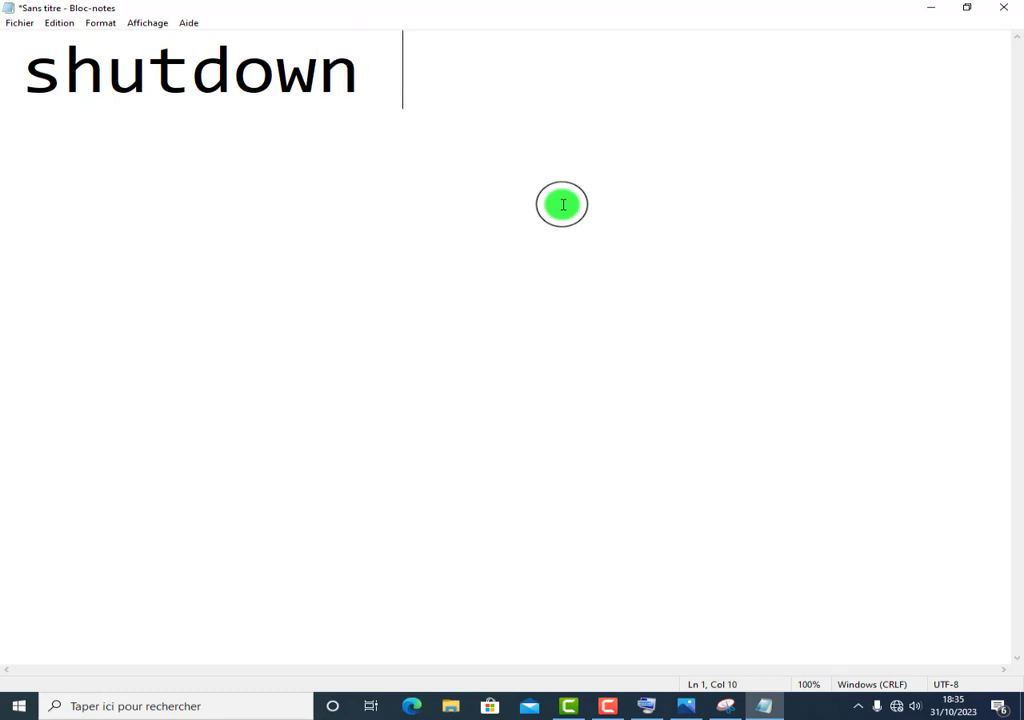
type("-s ")
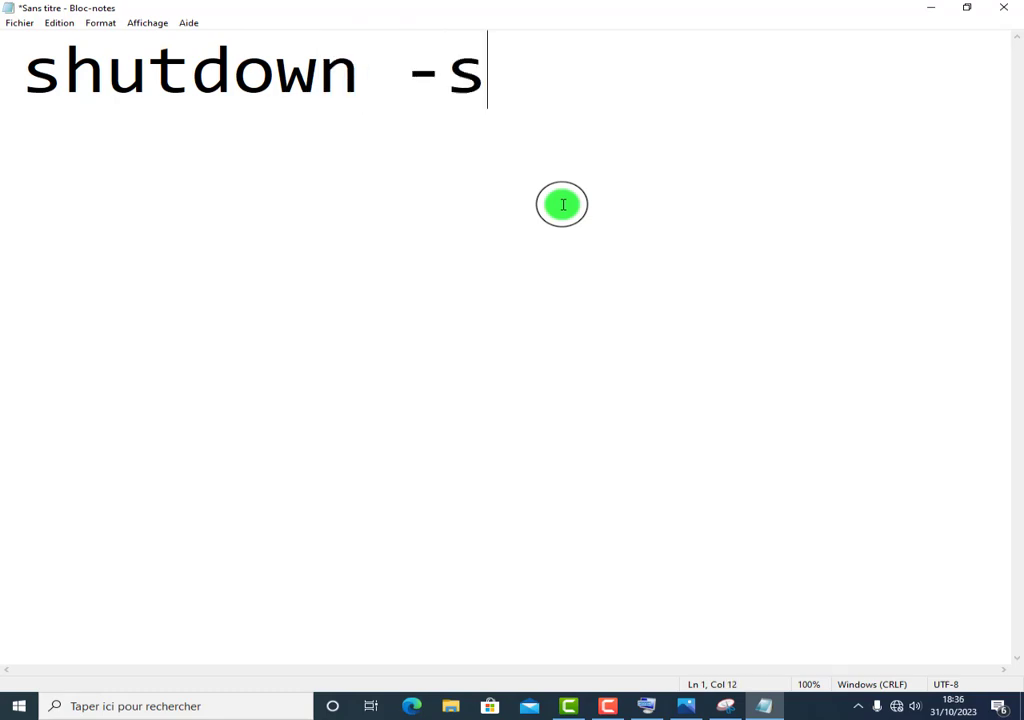
type("-t")
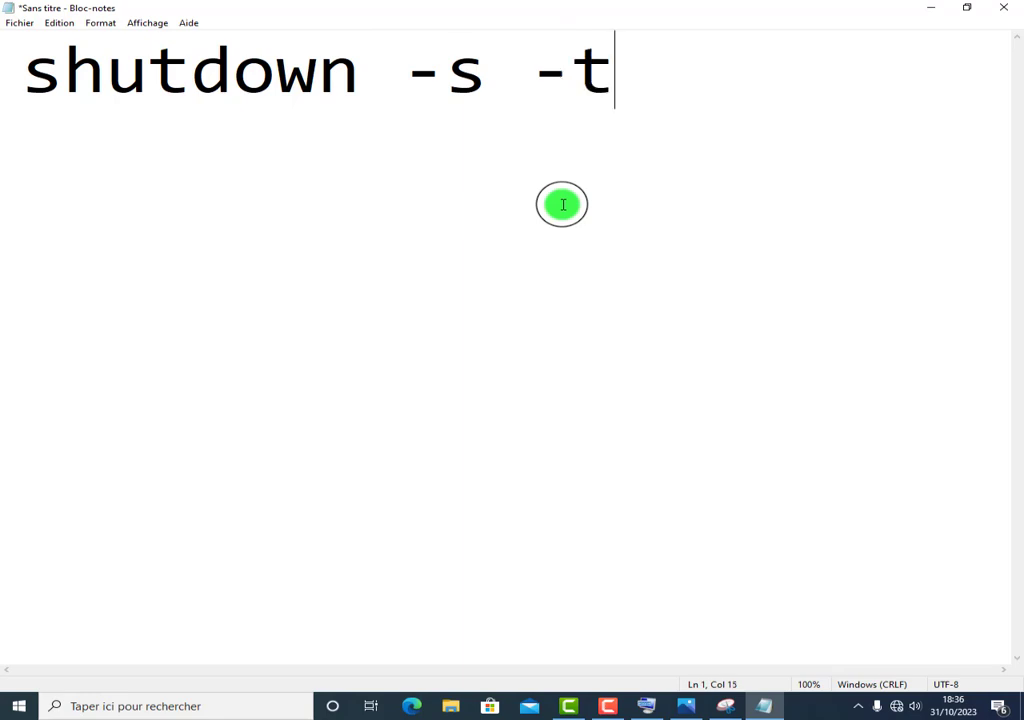
type(" 0")
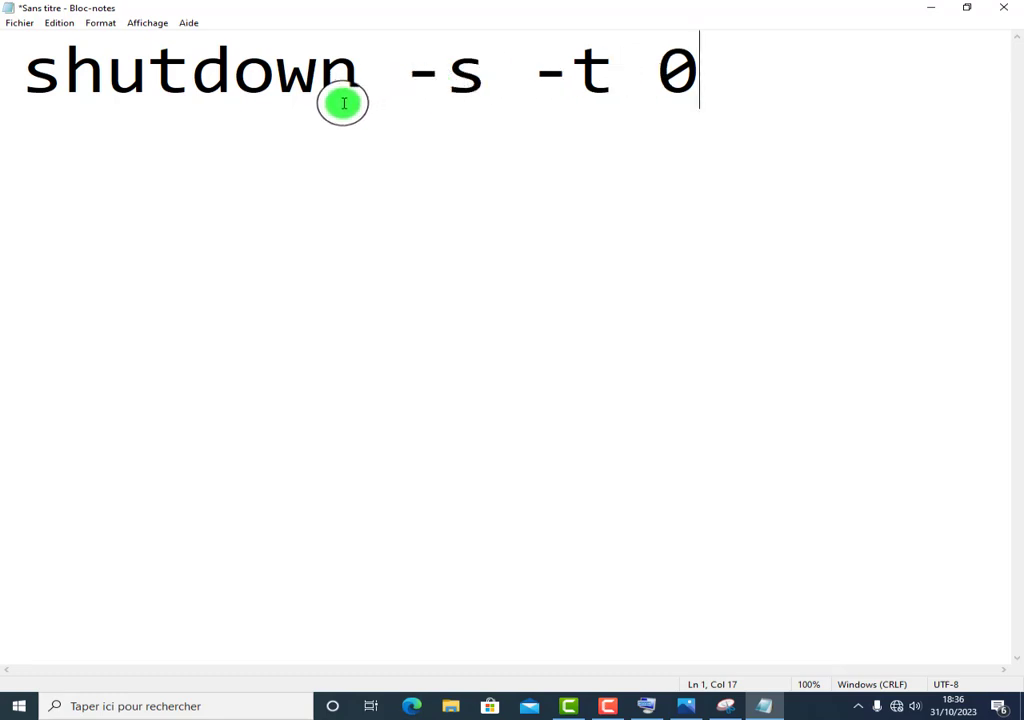
Step: Start saving the document with type Tous les fichiers (*.*) and the file name "eteindre mon ordinateur!.bat"
left_click(25, 28)
left_click(70, 101)
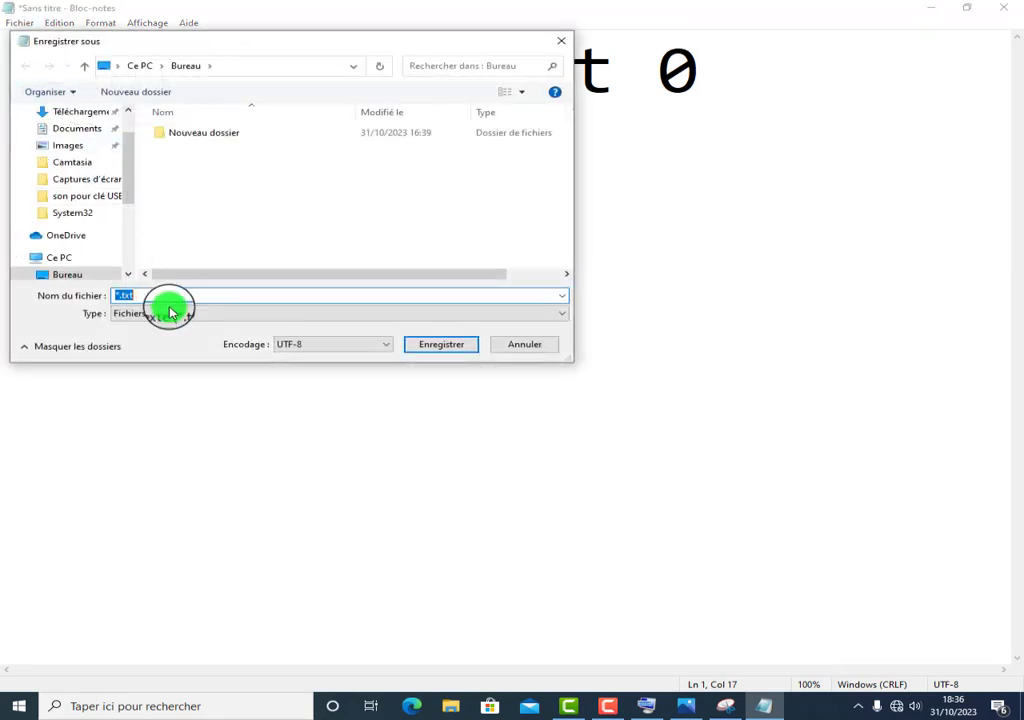
left_click(190, 313)
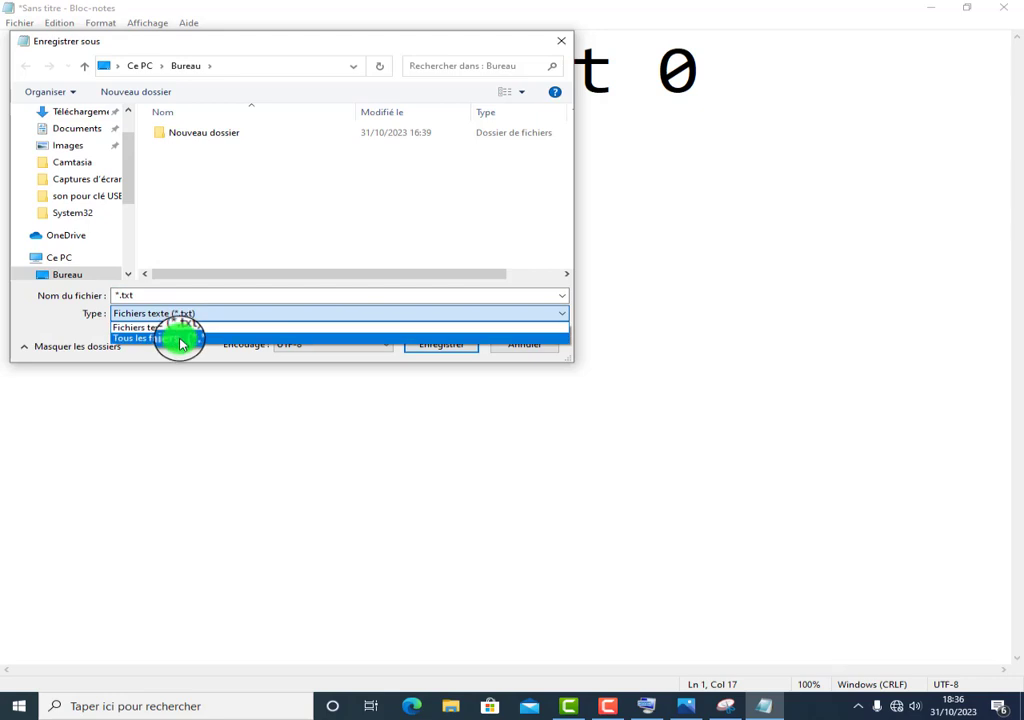
left_click(181, 343)
left_click(170, 297)
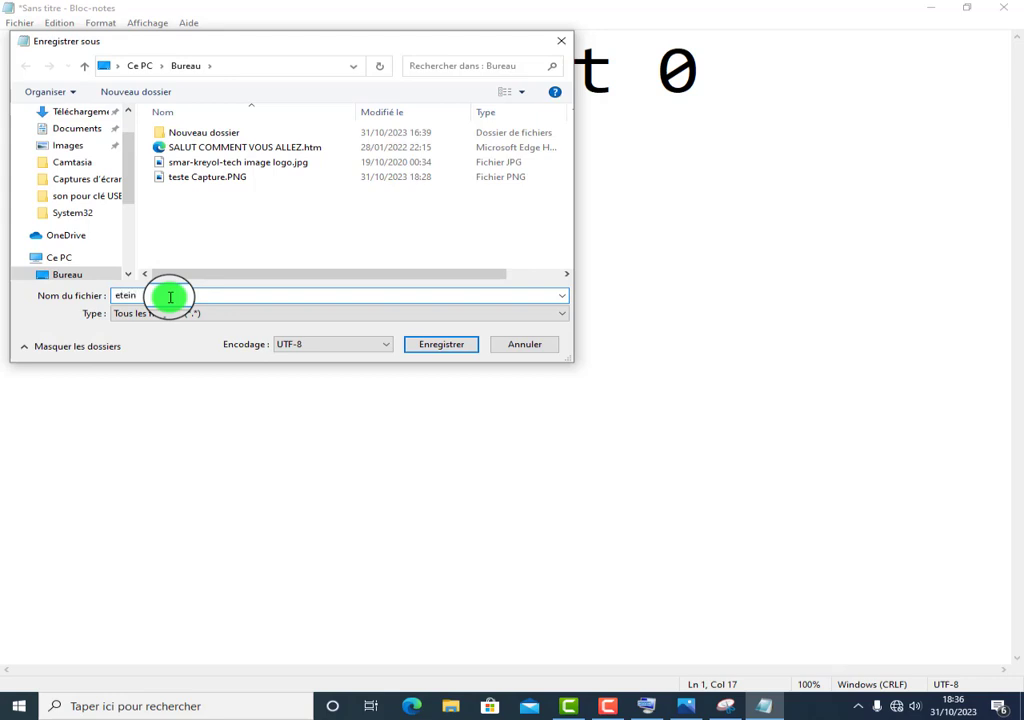
type("eteindre o")
type("rdinateur")
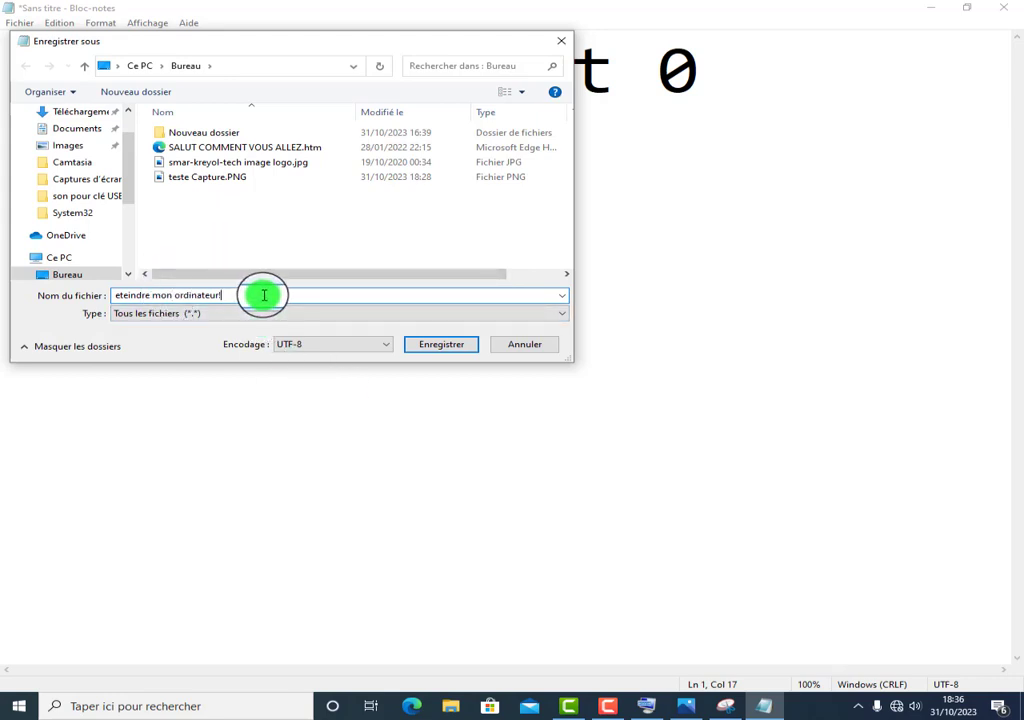
type("!.bat")
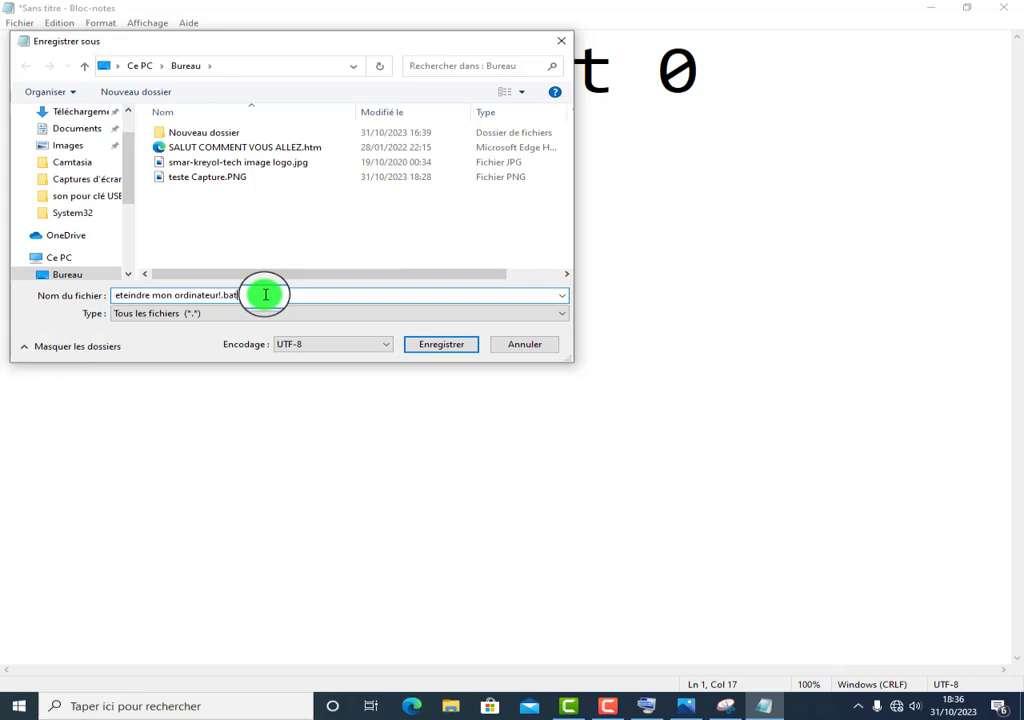
key("Tab")
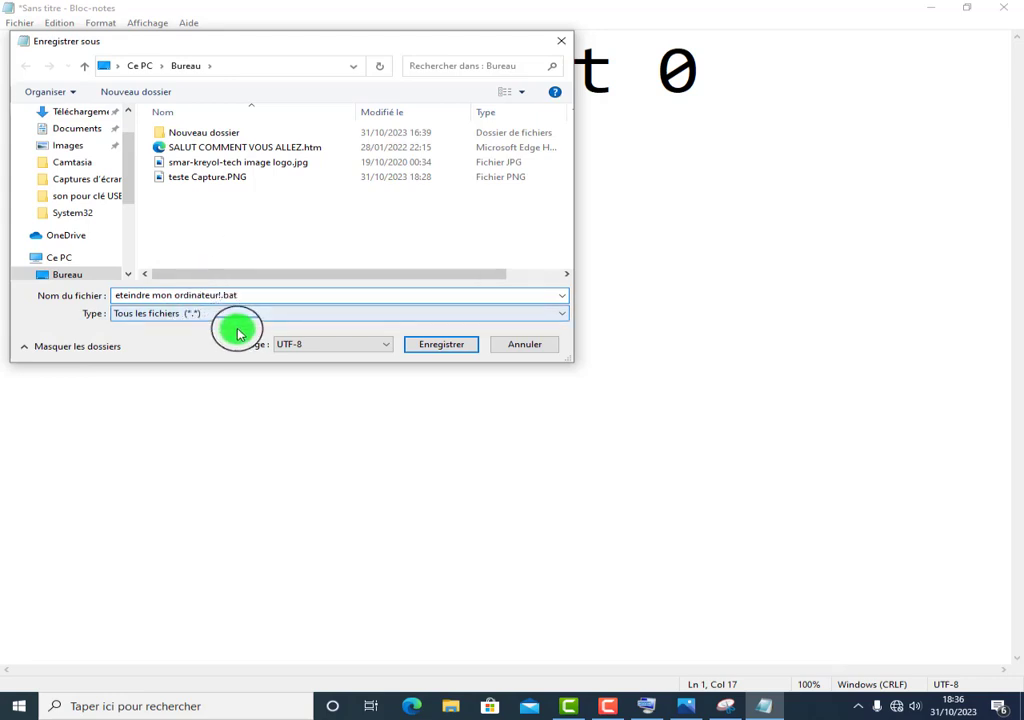
key("shift+Tab")
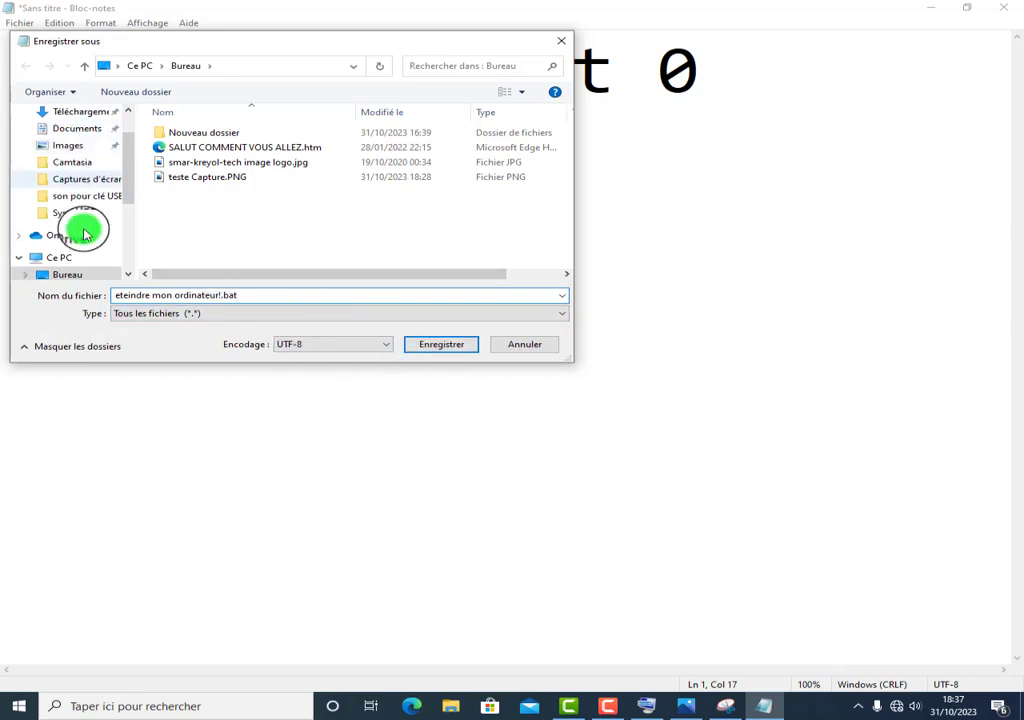
Step: Choose Bureau under Ce PC as the destination folder and save the batch file there
left_click(67, 276)
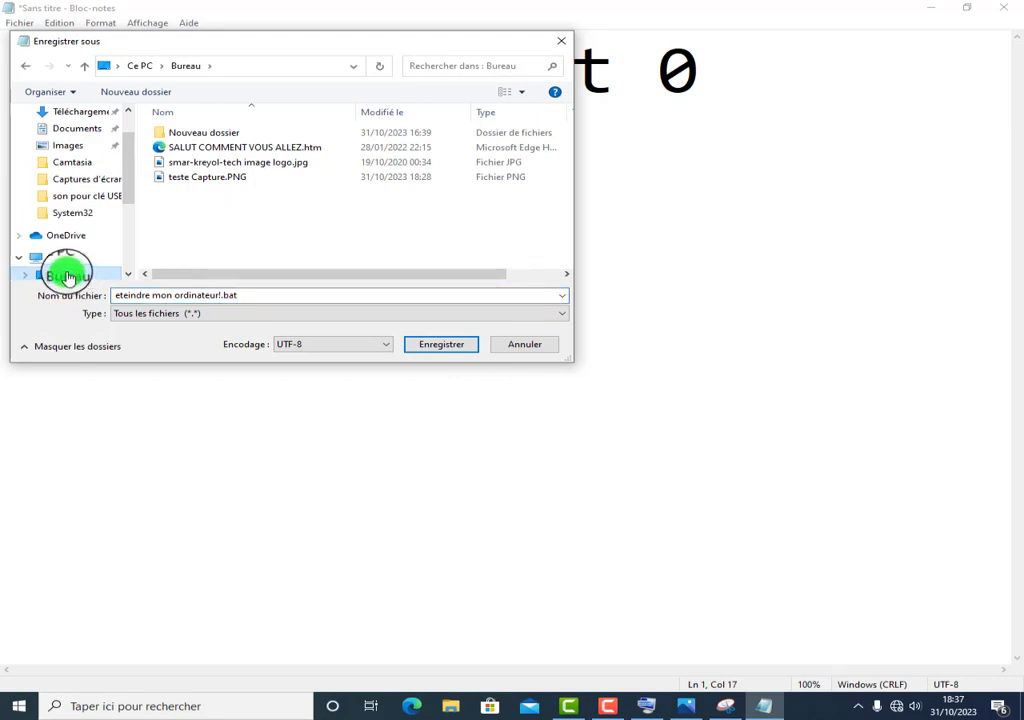
left_click(128, 197)
left_click_drag(127, 215, 128, 224)
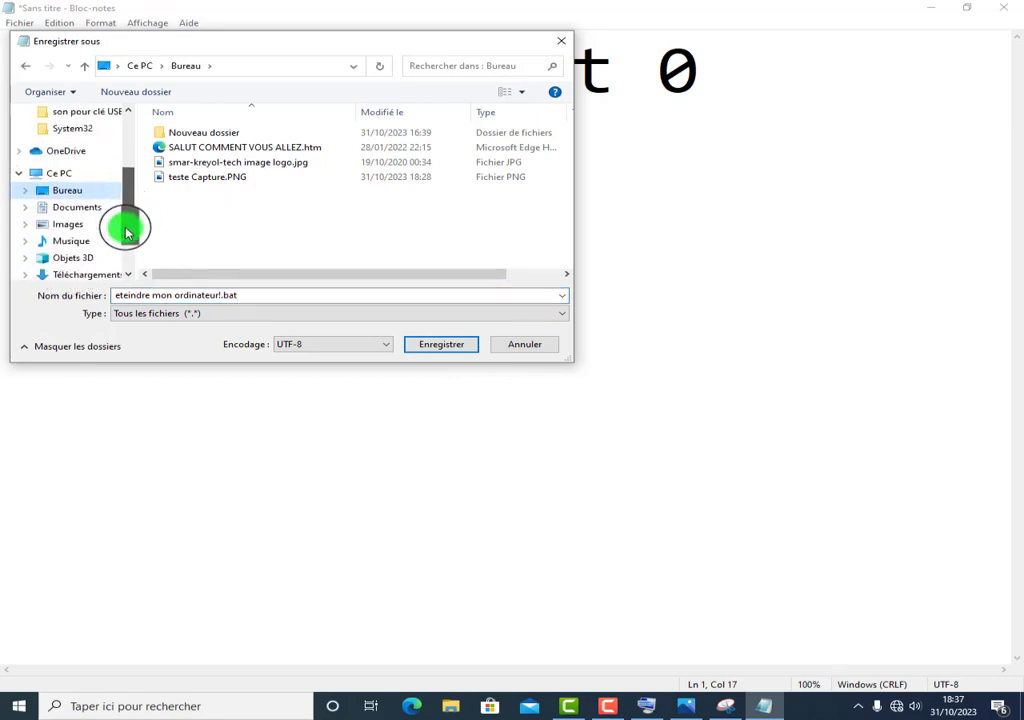
left_click(73, 199)
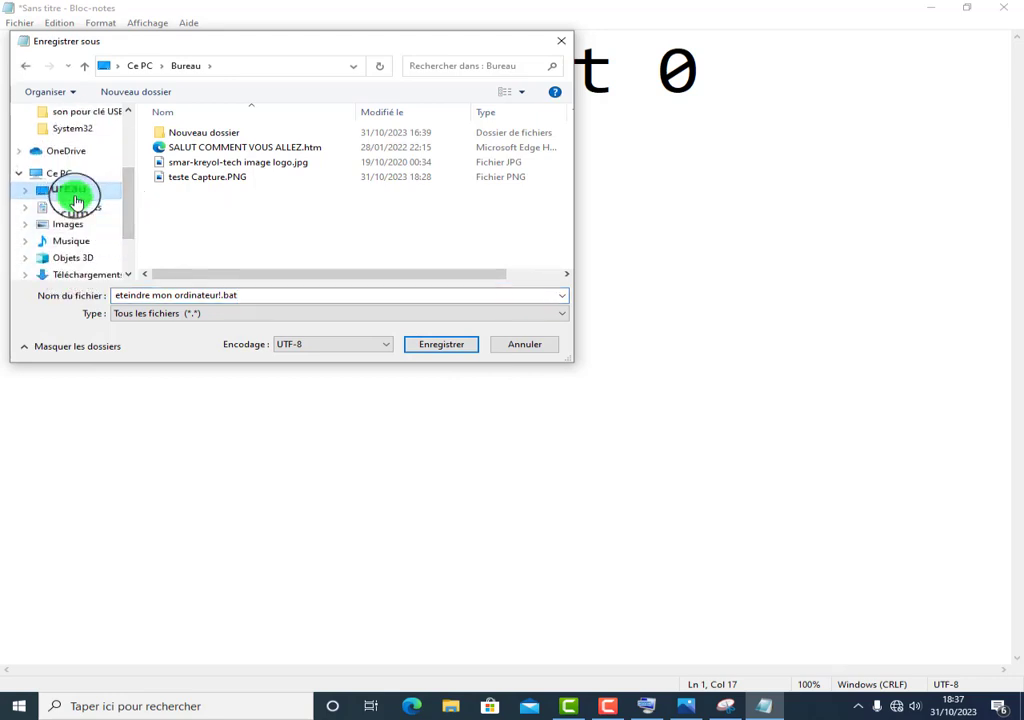
left_click(413, 344)
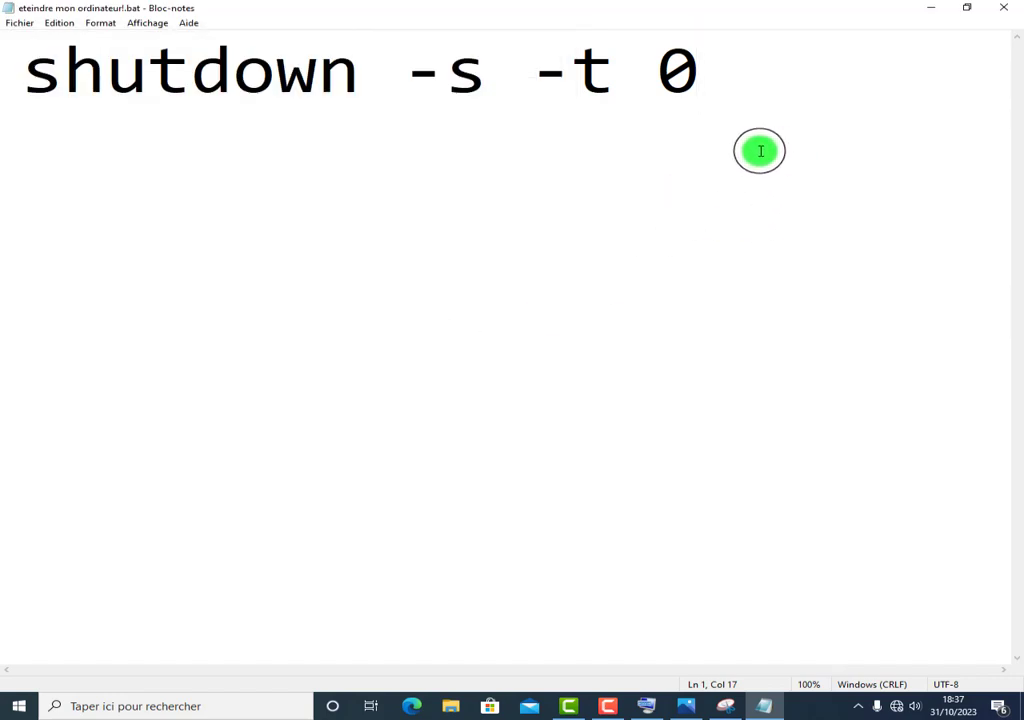
Step: Close Bloc-notes and move the eteindre mon ordinateur!.bat icon to an open area of the desktop
left_click(1000, 14)
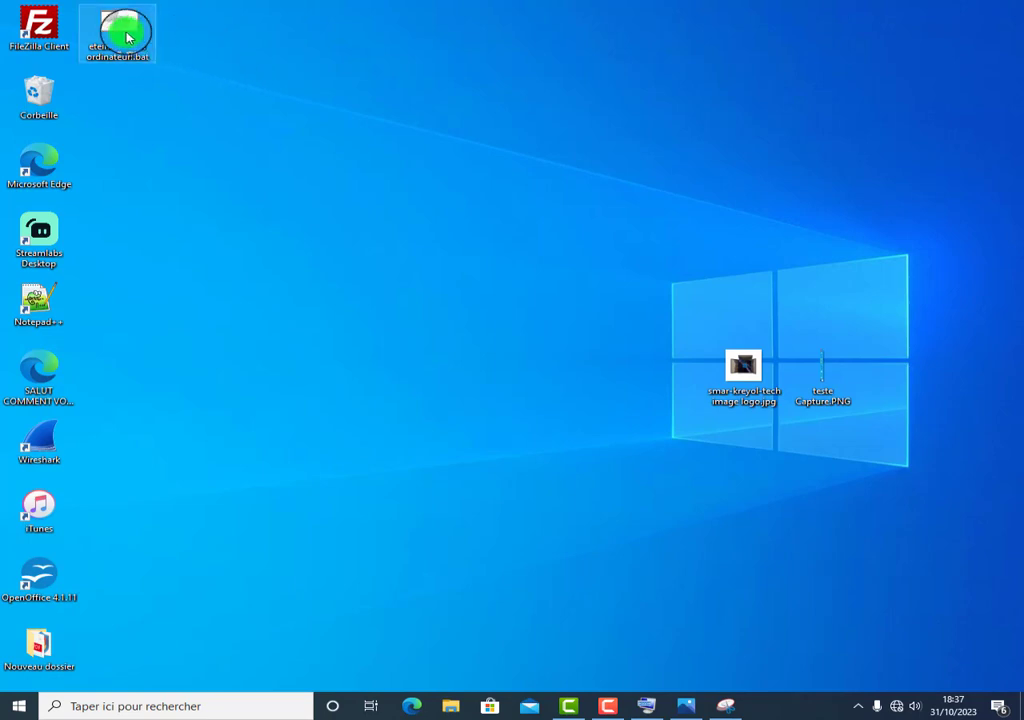
mouse_move(126, 30)
left_mouse_down()
mouse_move(267, 213)
mouse_move(438, 308)
mouse_move(398, 263)
left_mouse_up()
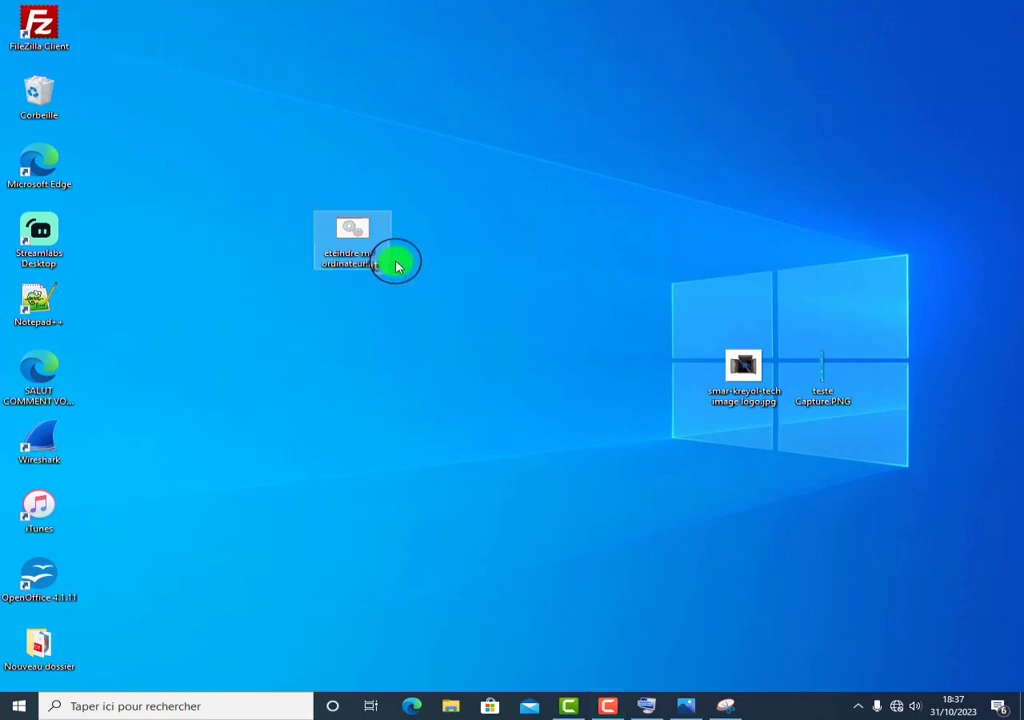
mouse_move(292, 150)
left_mouse_down()
mouse_move(434, 297)
mouse_move(431, 329)
left_mouse_up()
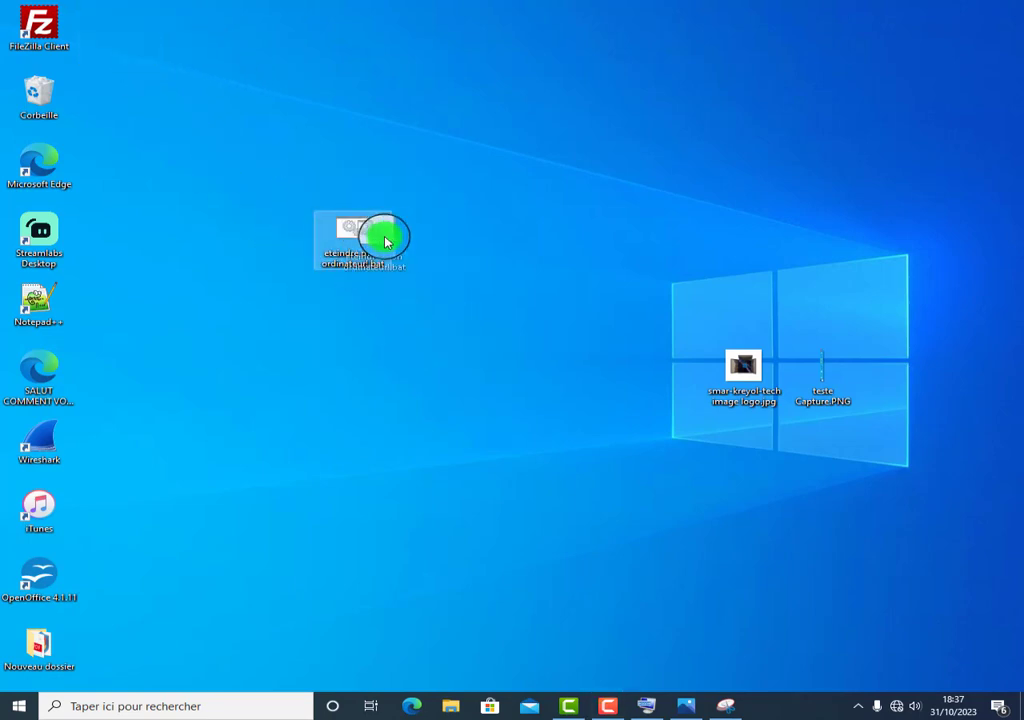
left_click_drag(384, 233, 423, 222)
left_click(430, 242)
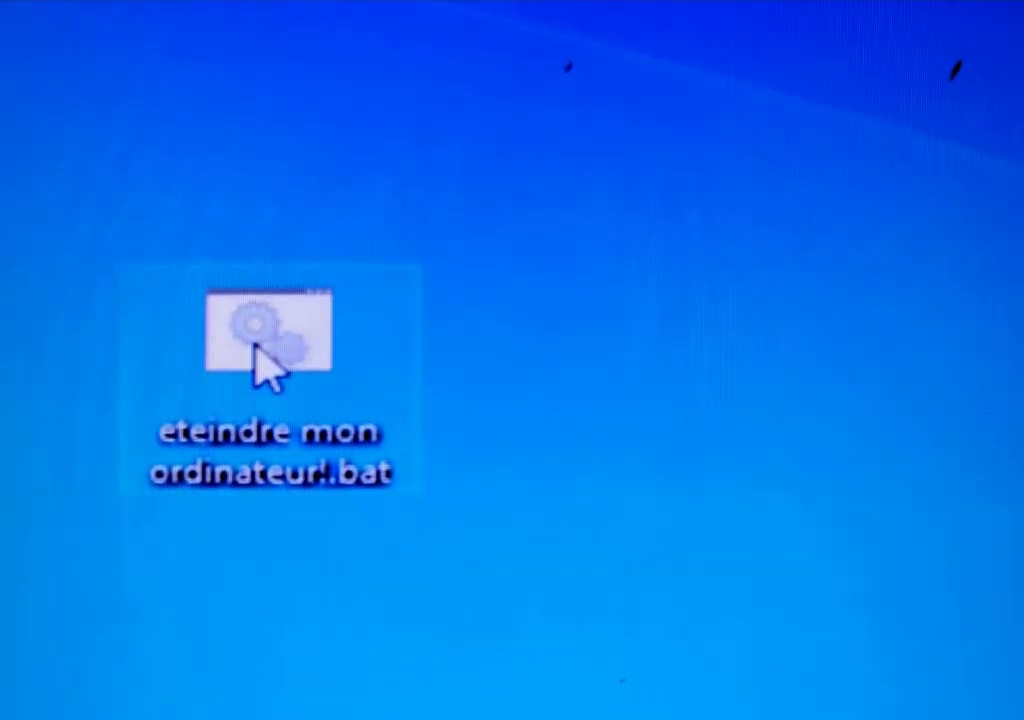
Step: Run eteindre mon ordinateur!.bat from the desktop to shut down the computer
double_click(307, 315)
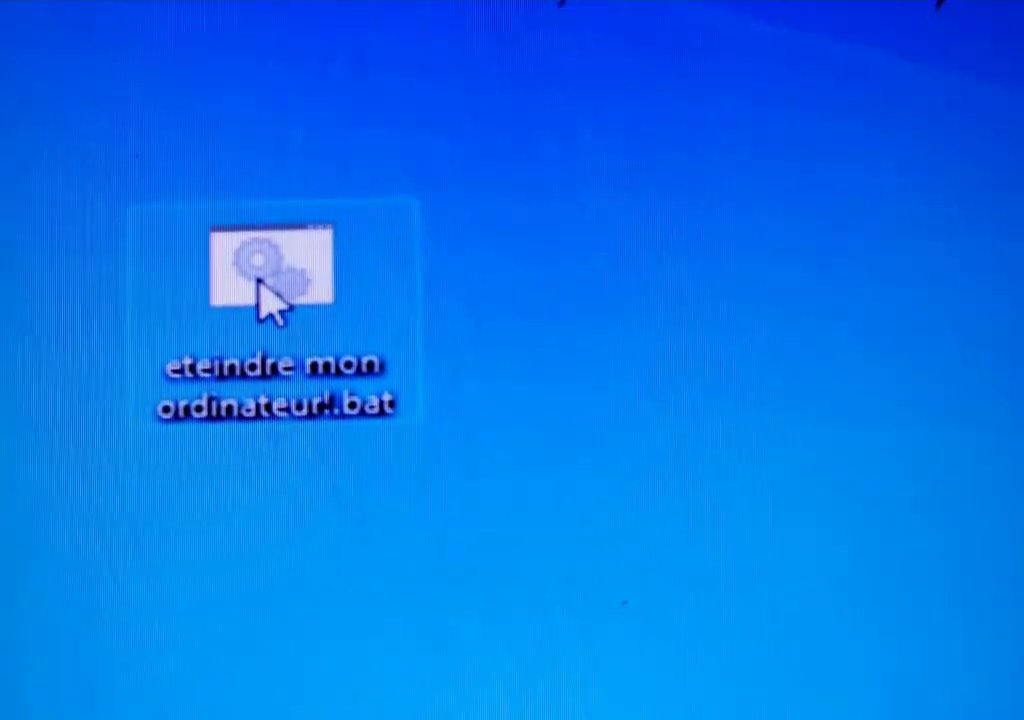